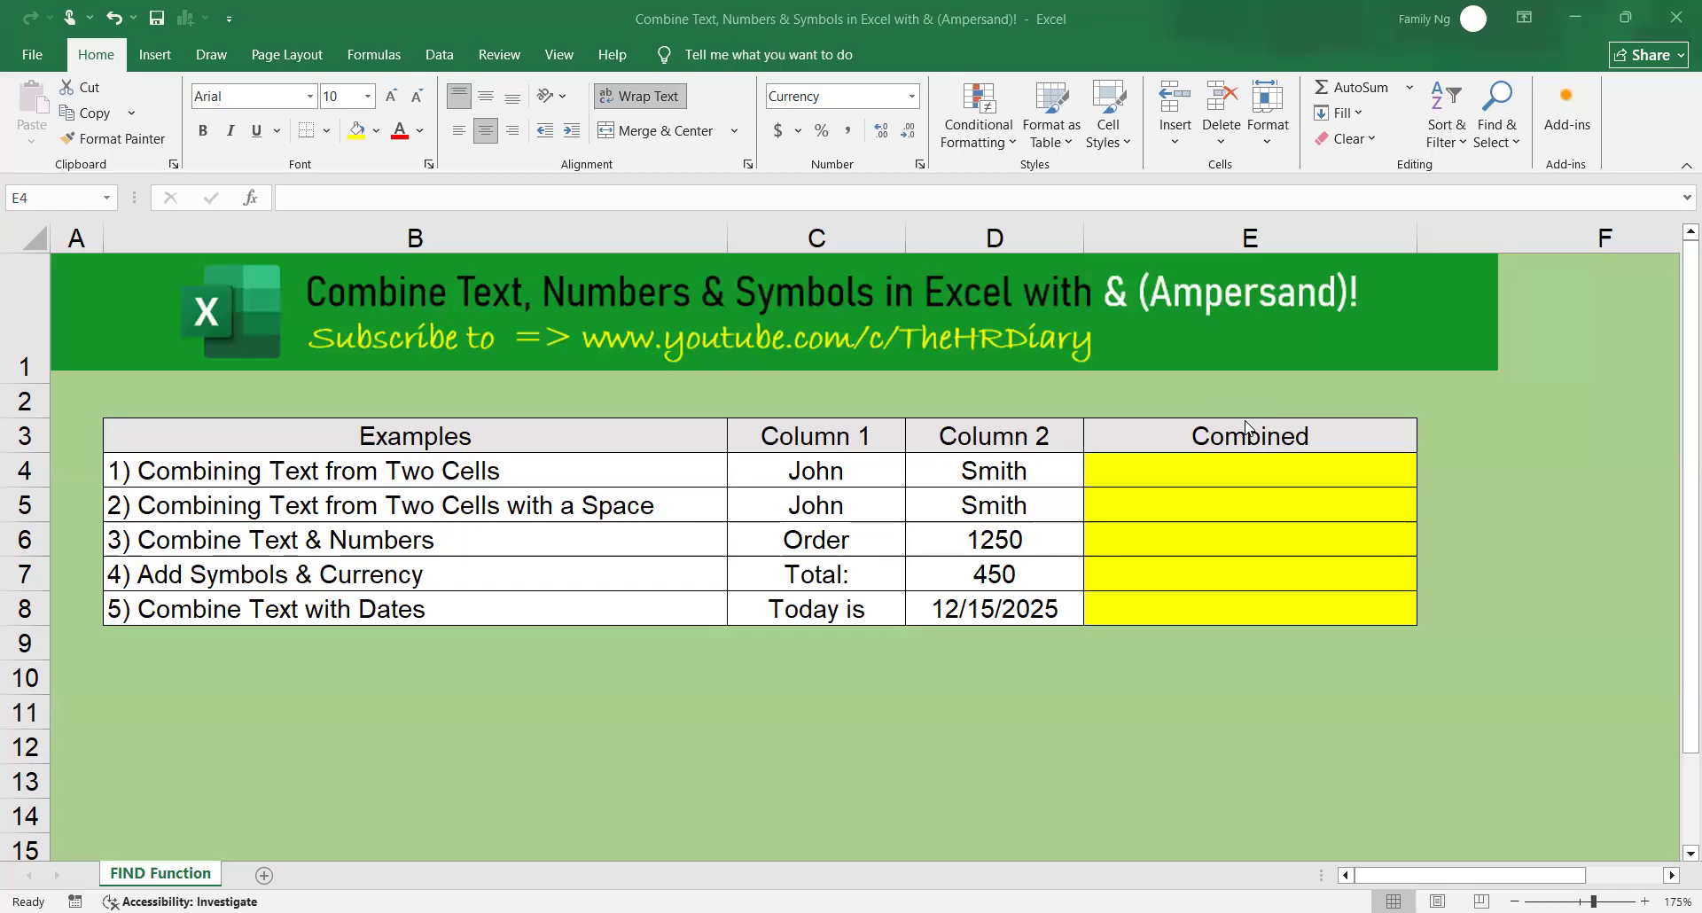
{"action": "left_click", "coordinate": [428, 475]}
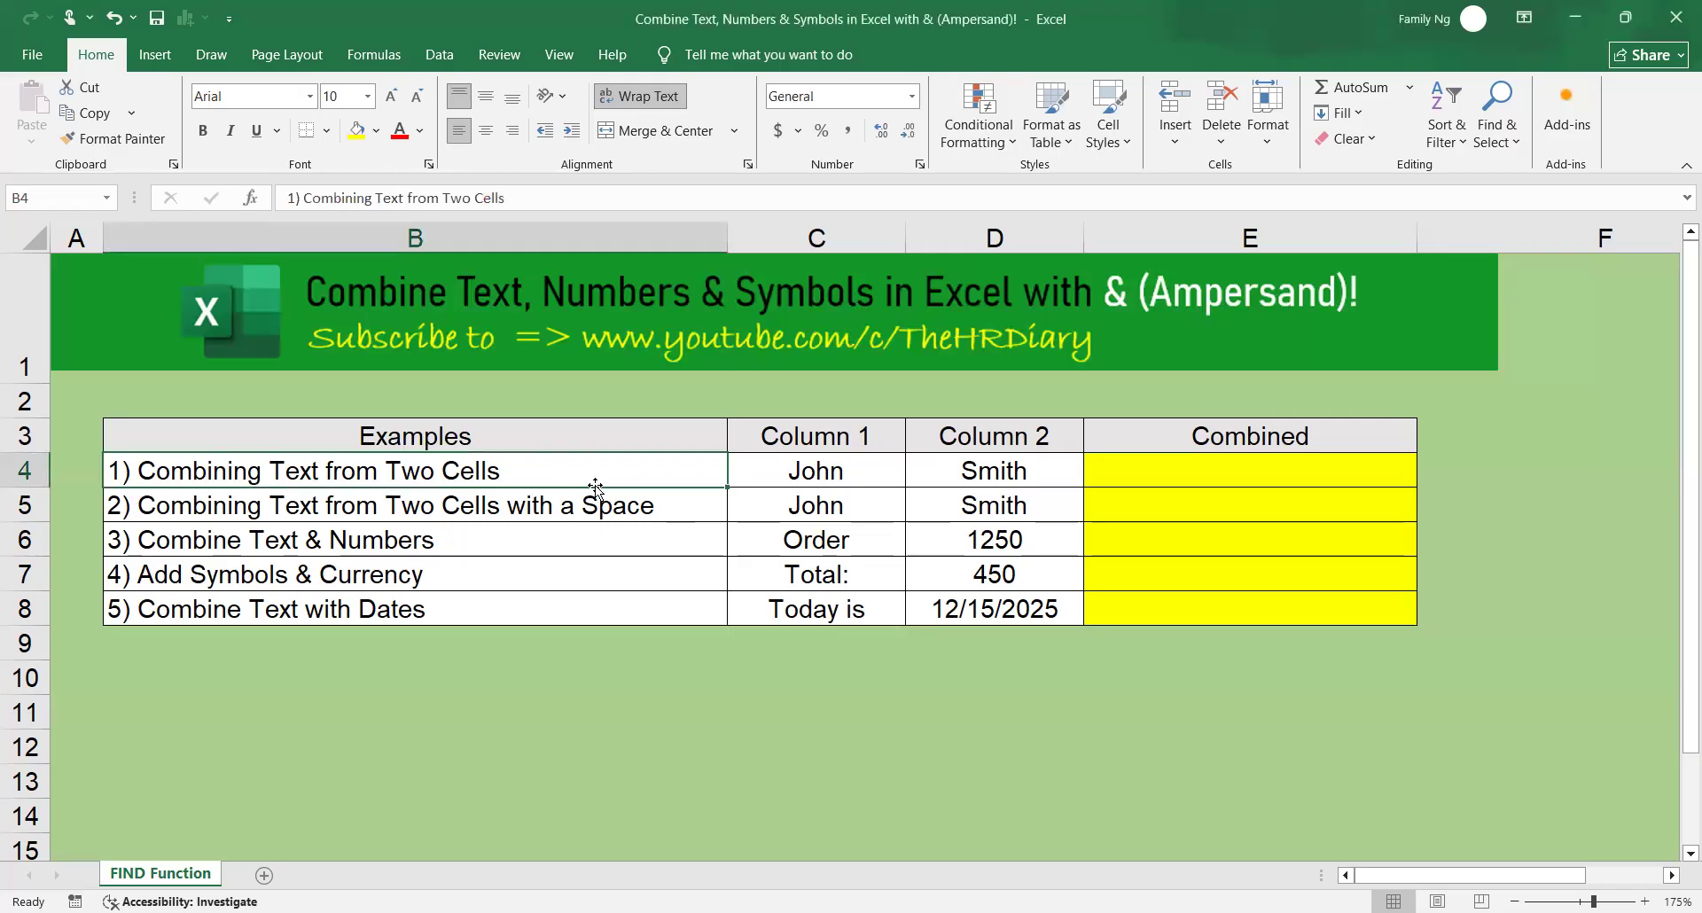
{"action": "left_click", "coordinate": [837, 477]}
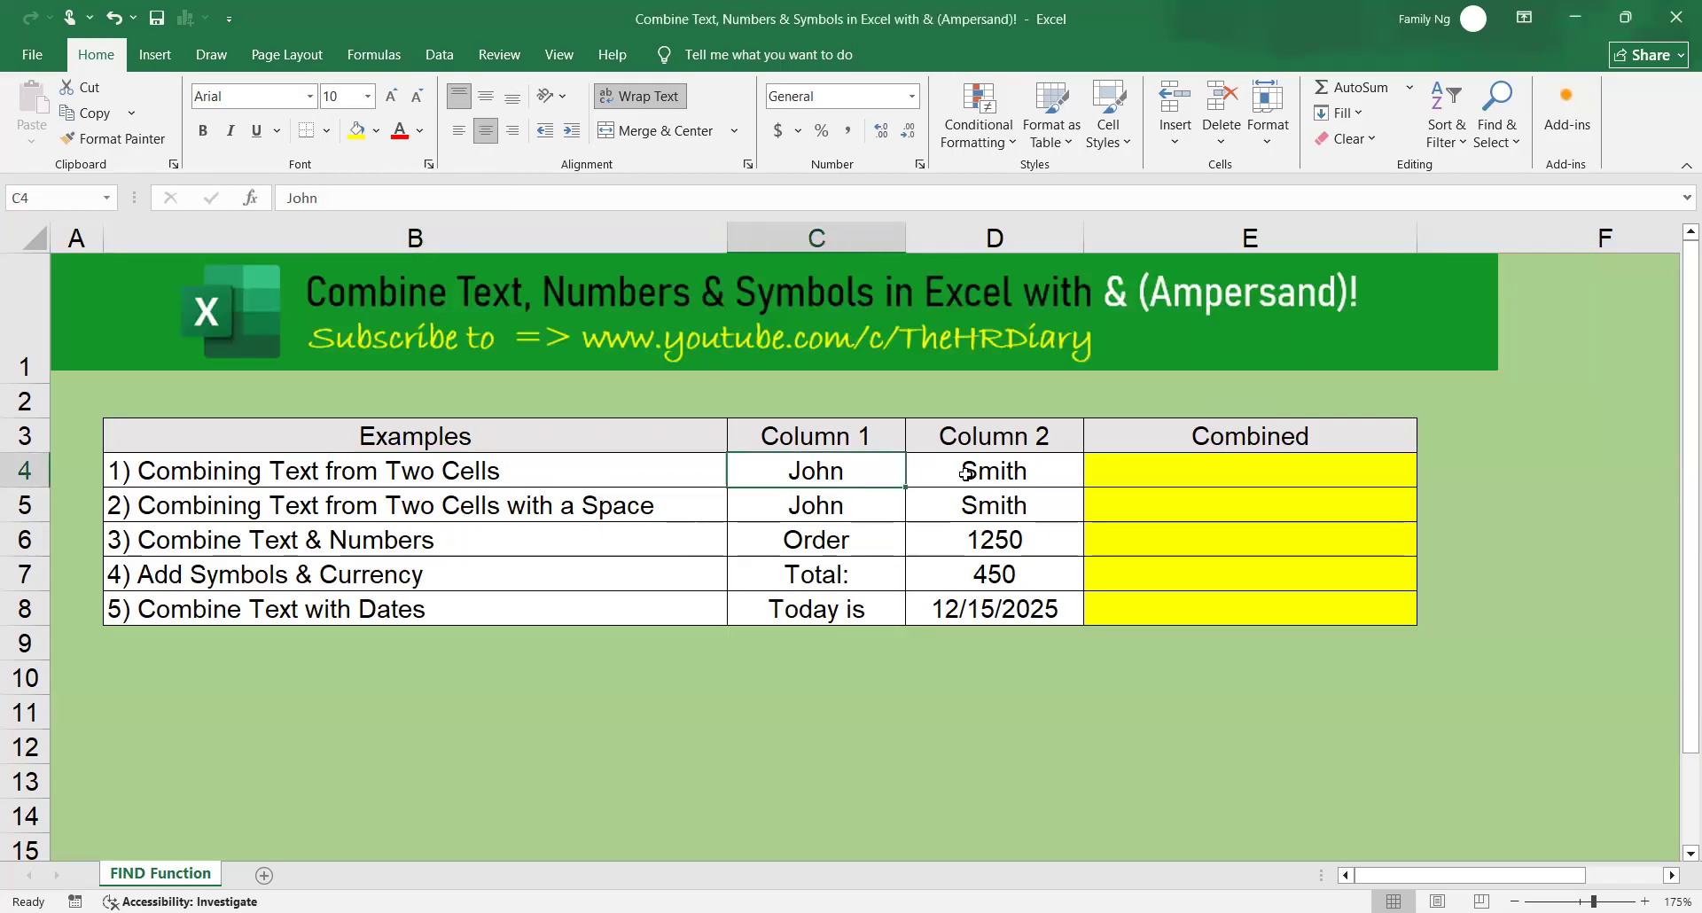
{"action": "left_click", "coordinate": [967, 473]}
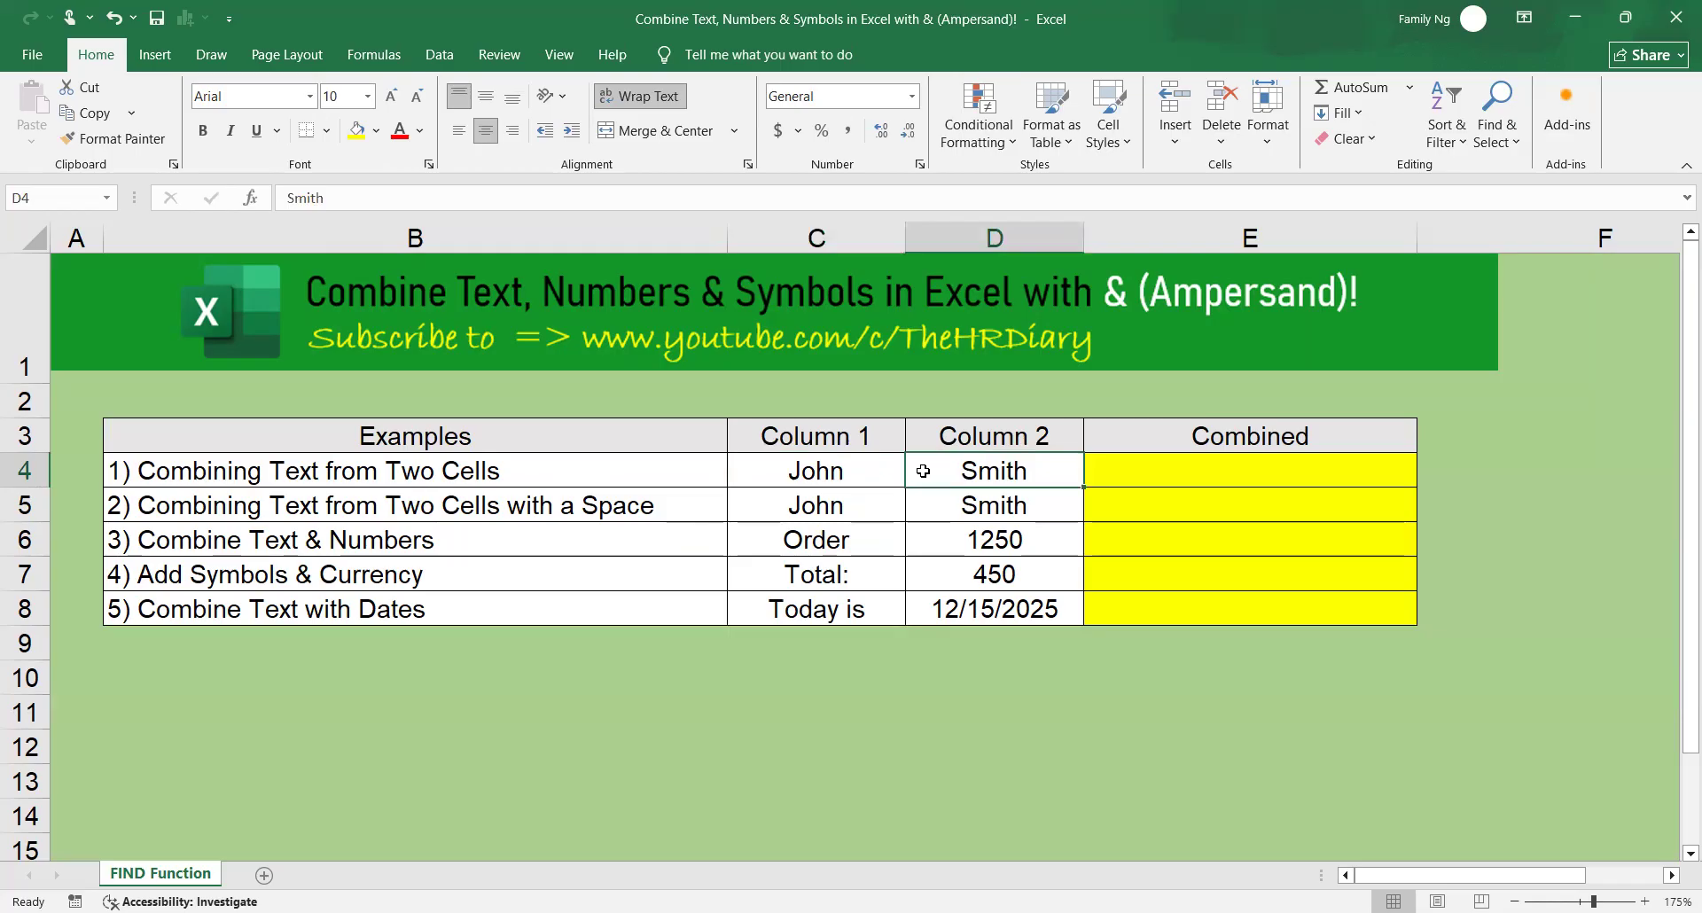
{"action": "left_click", "coordinate": [873, 471]}
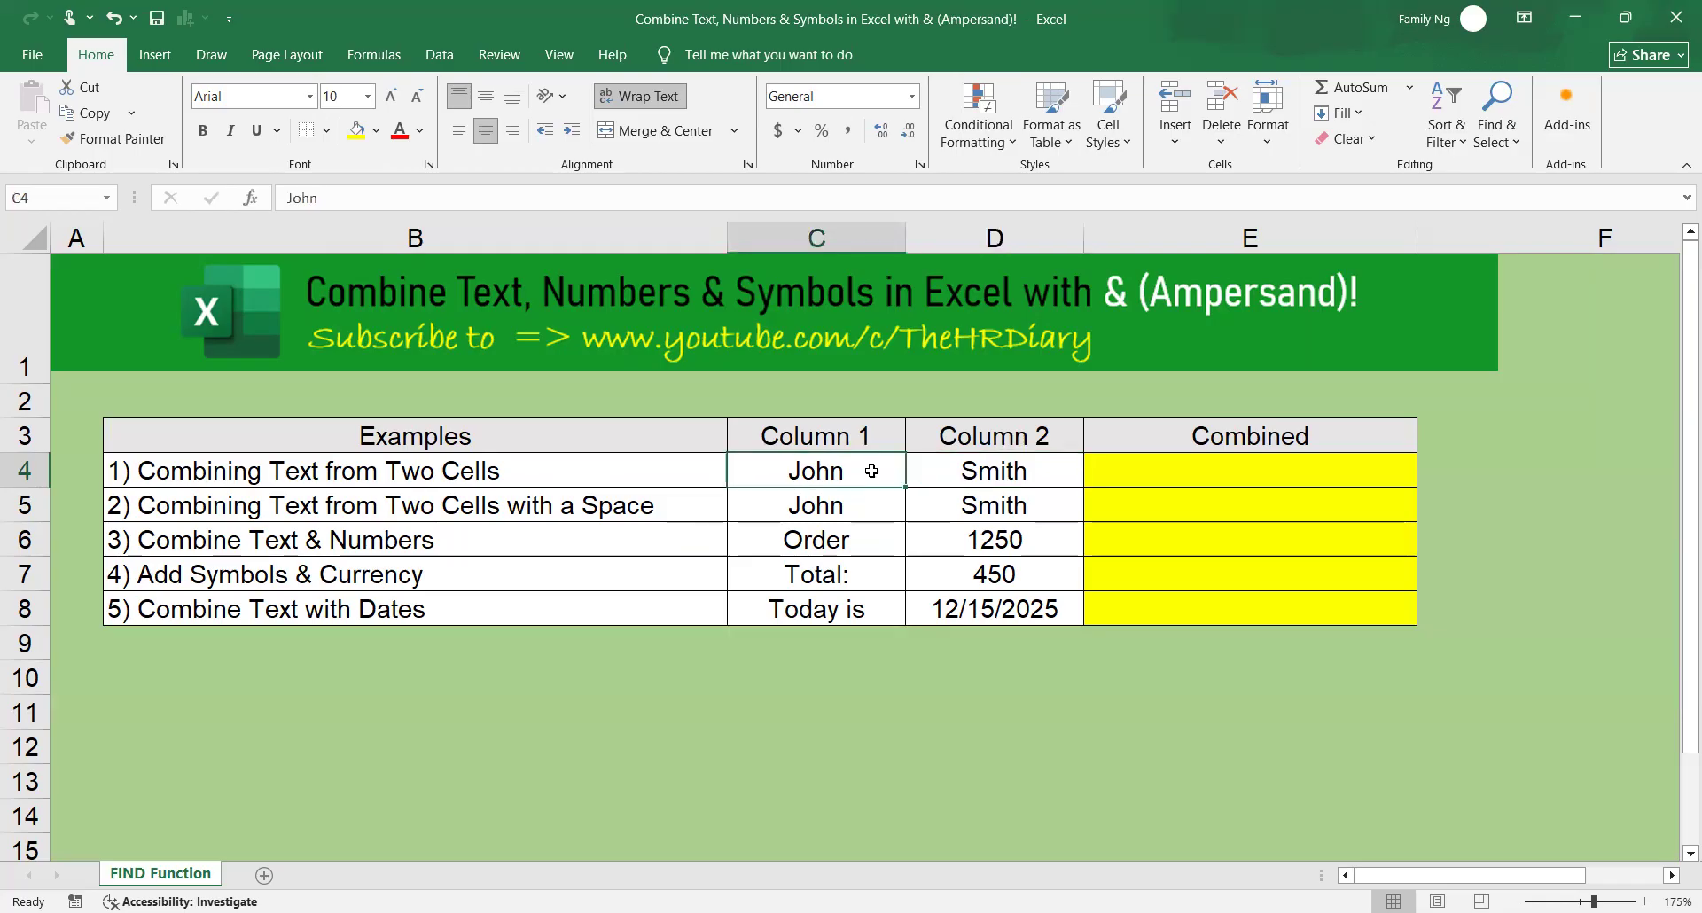
{"action": "left_click", "coordinate": [985, 475]}
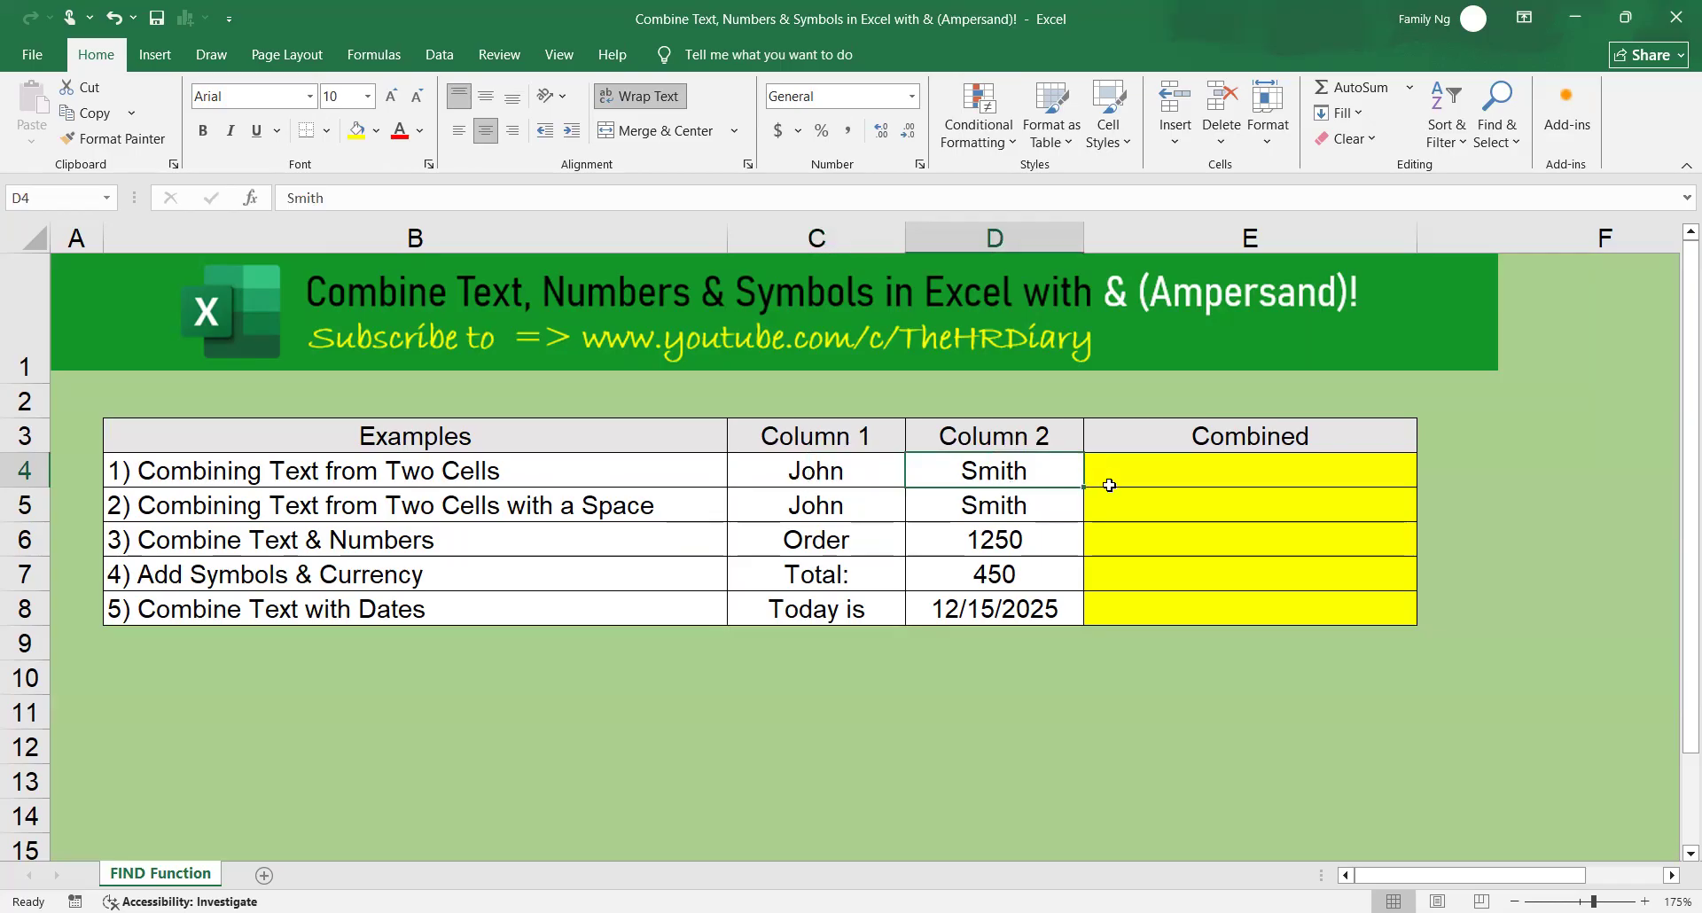
Enter the formula =C4&D4 in cell E4 to join the two text cells without a space.
{"action": "left_click", "coordinate": [1189, 474]}
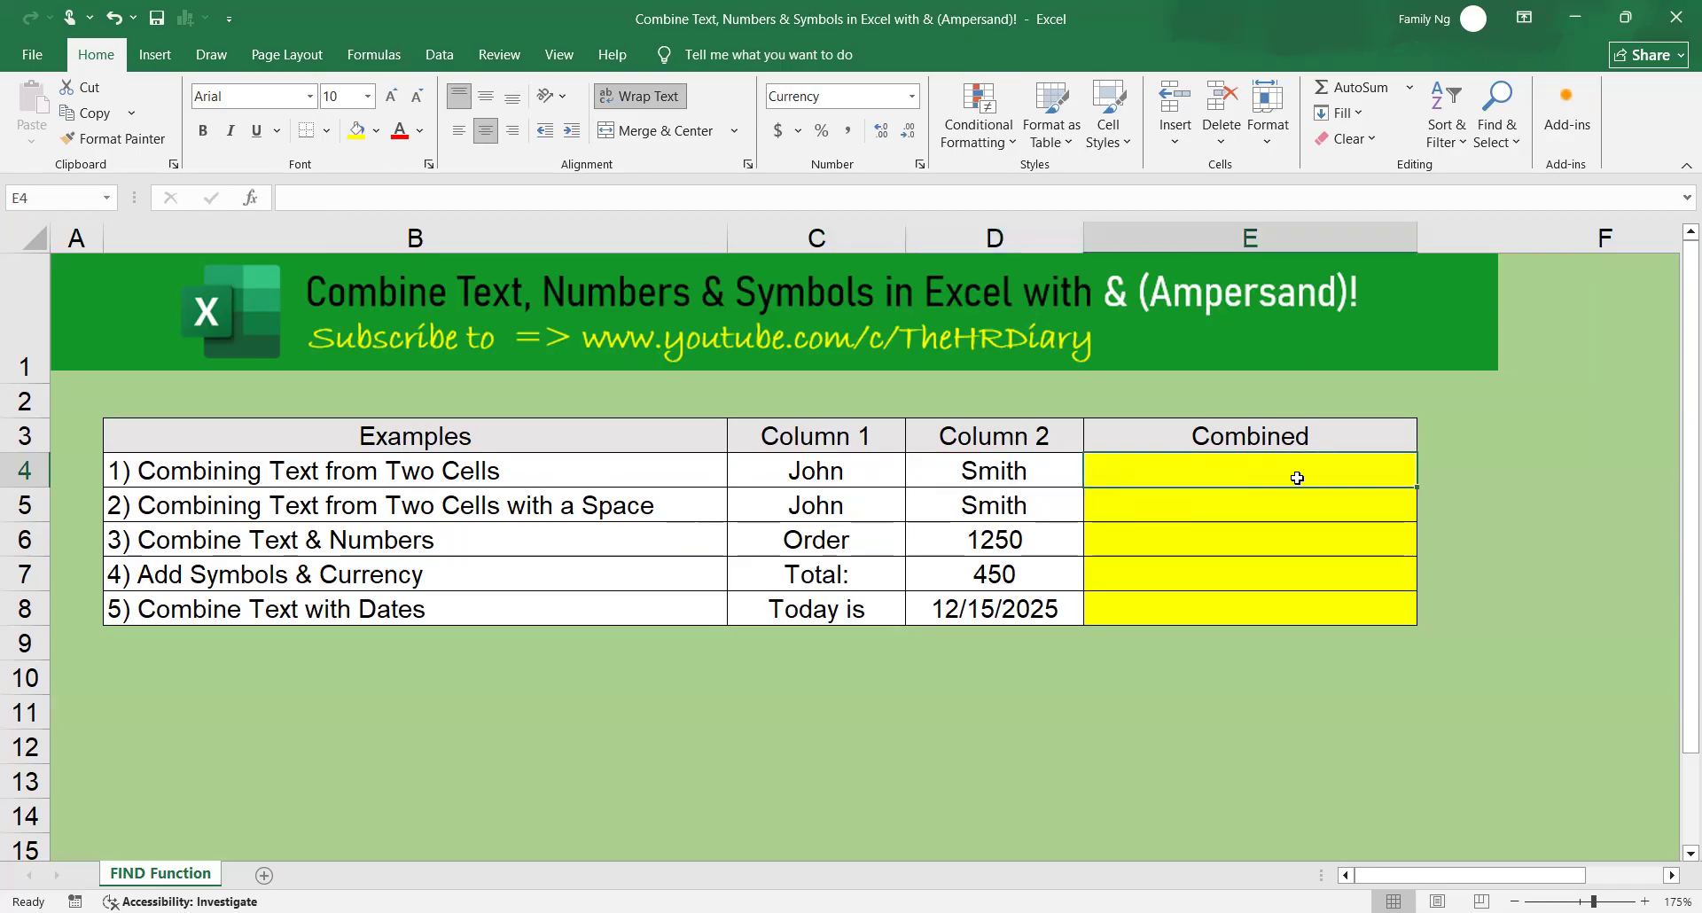
{"action": "type", "text": "="}
{"action": "left_click", "coordinate": [868, 470]}
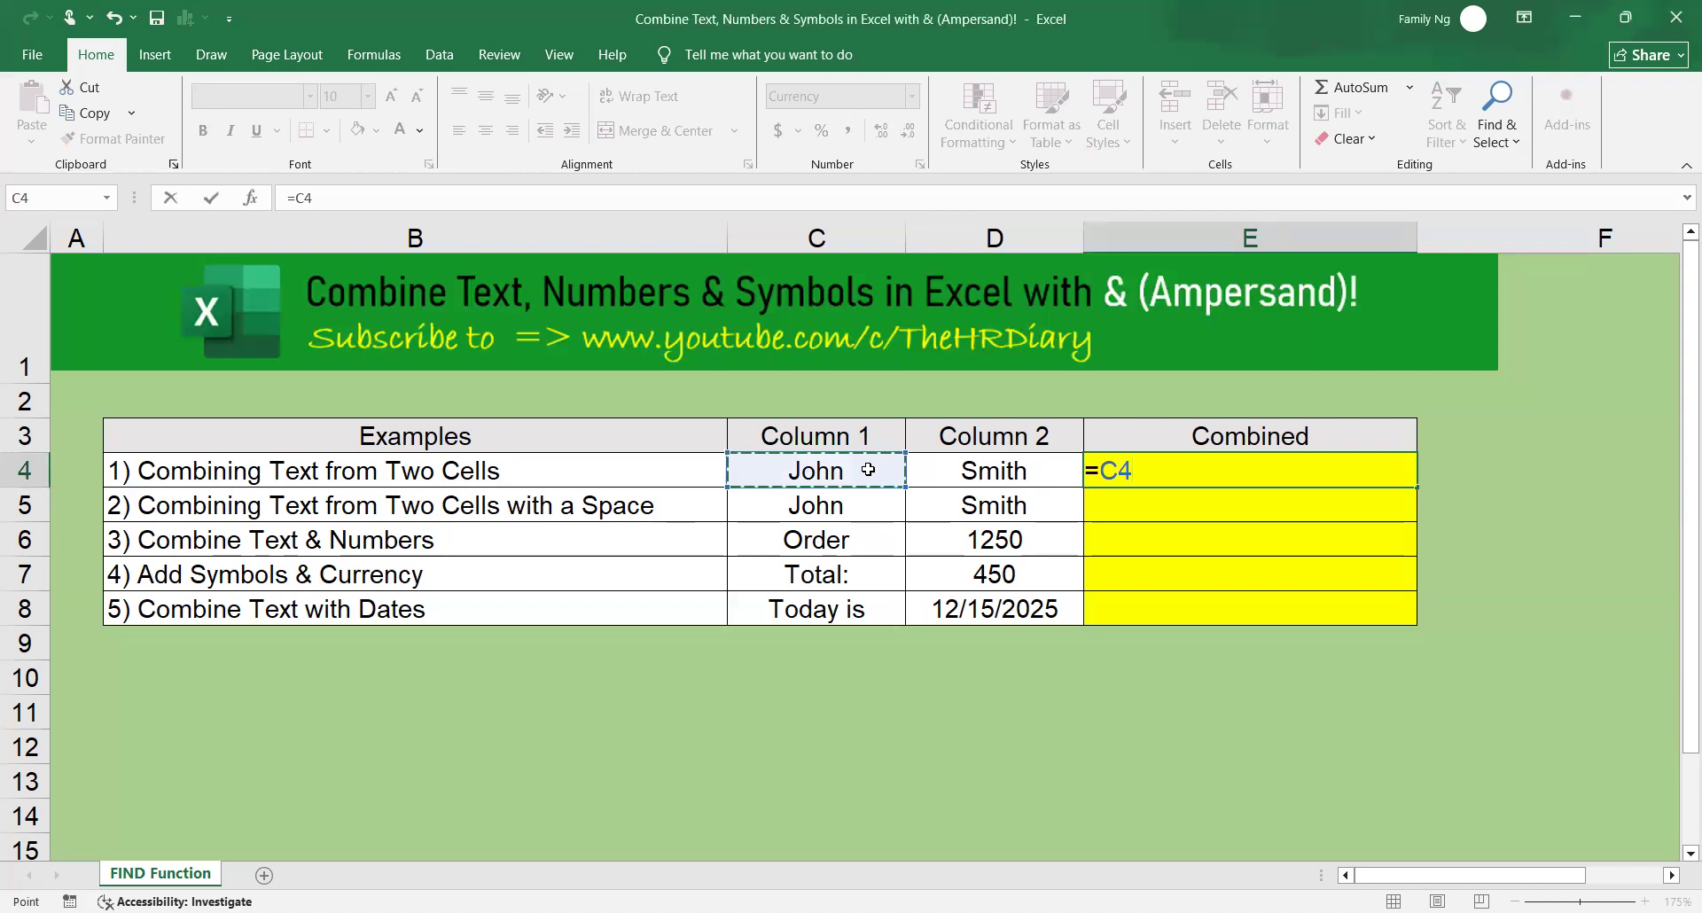
{"action": "type", "text": "&"}
{"action": "left_click", "coordinate": [1001, 470]}
{"action": "key", "text": "Return"}
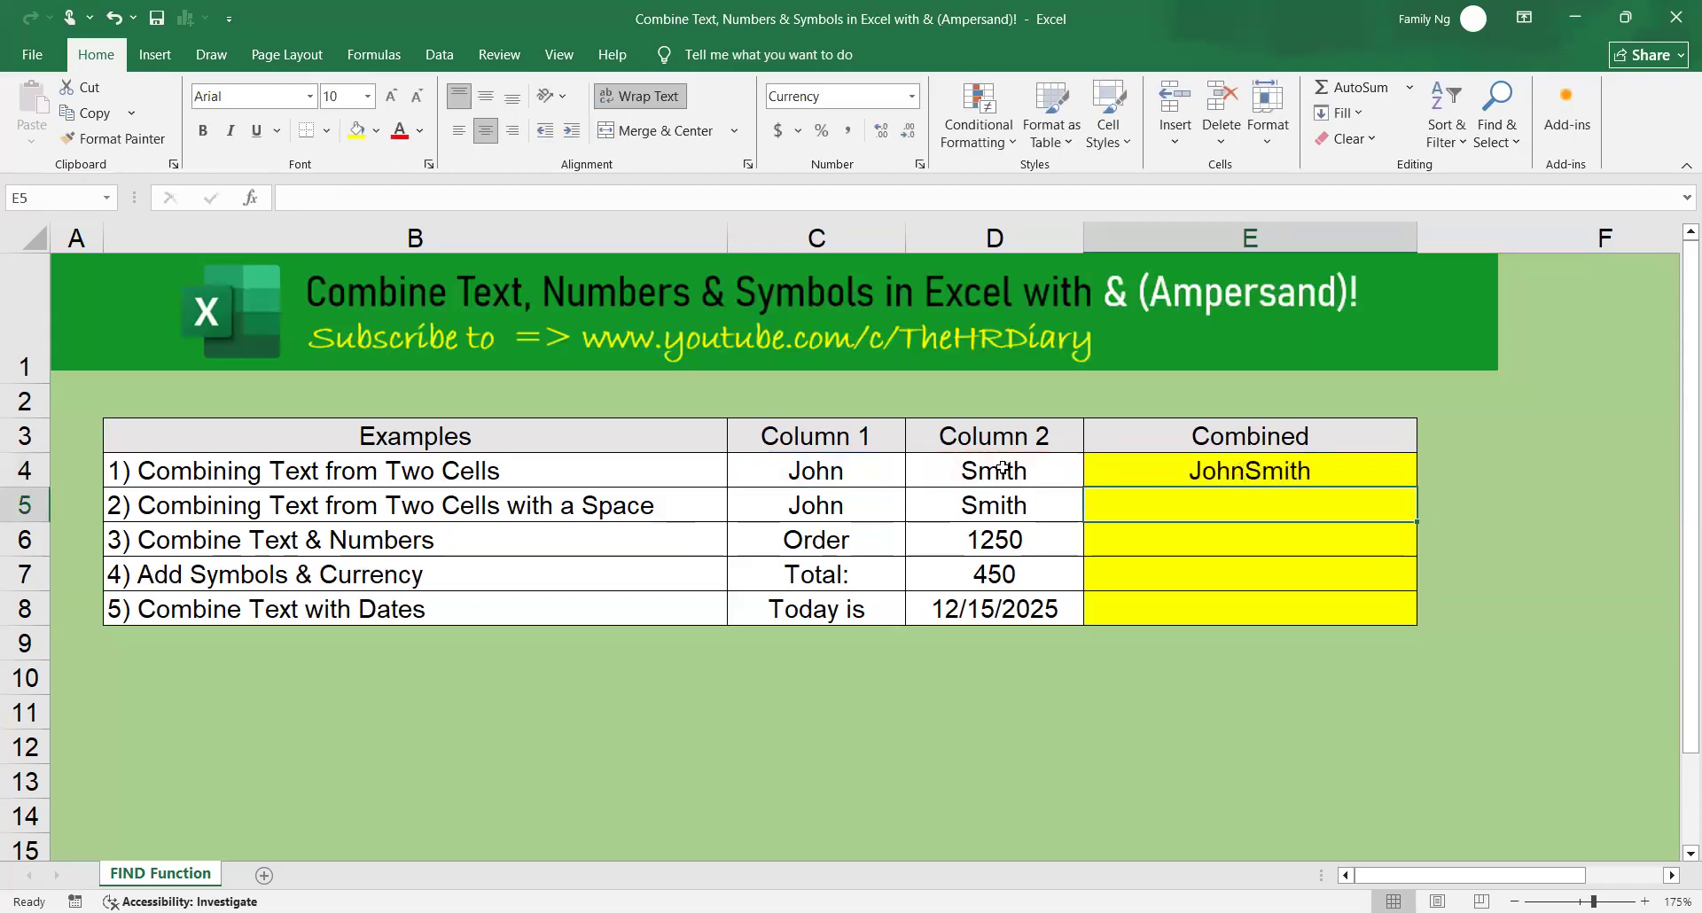
{"action": "left_click", "coordinate": [890, 471]}
{"action": "left_click", "coordinate": [991, 471]}
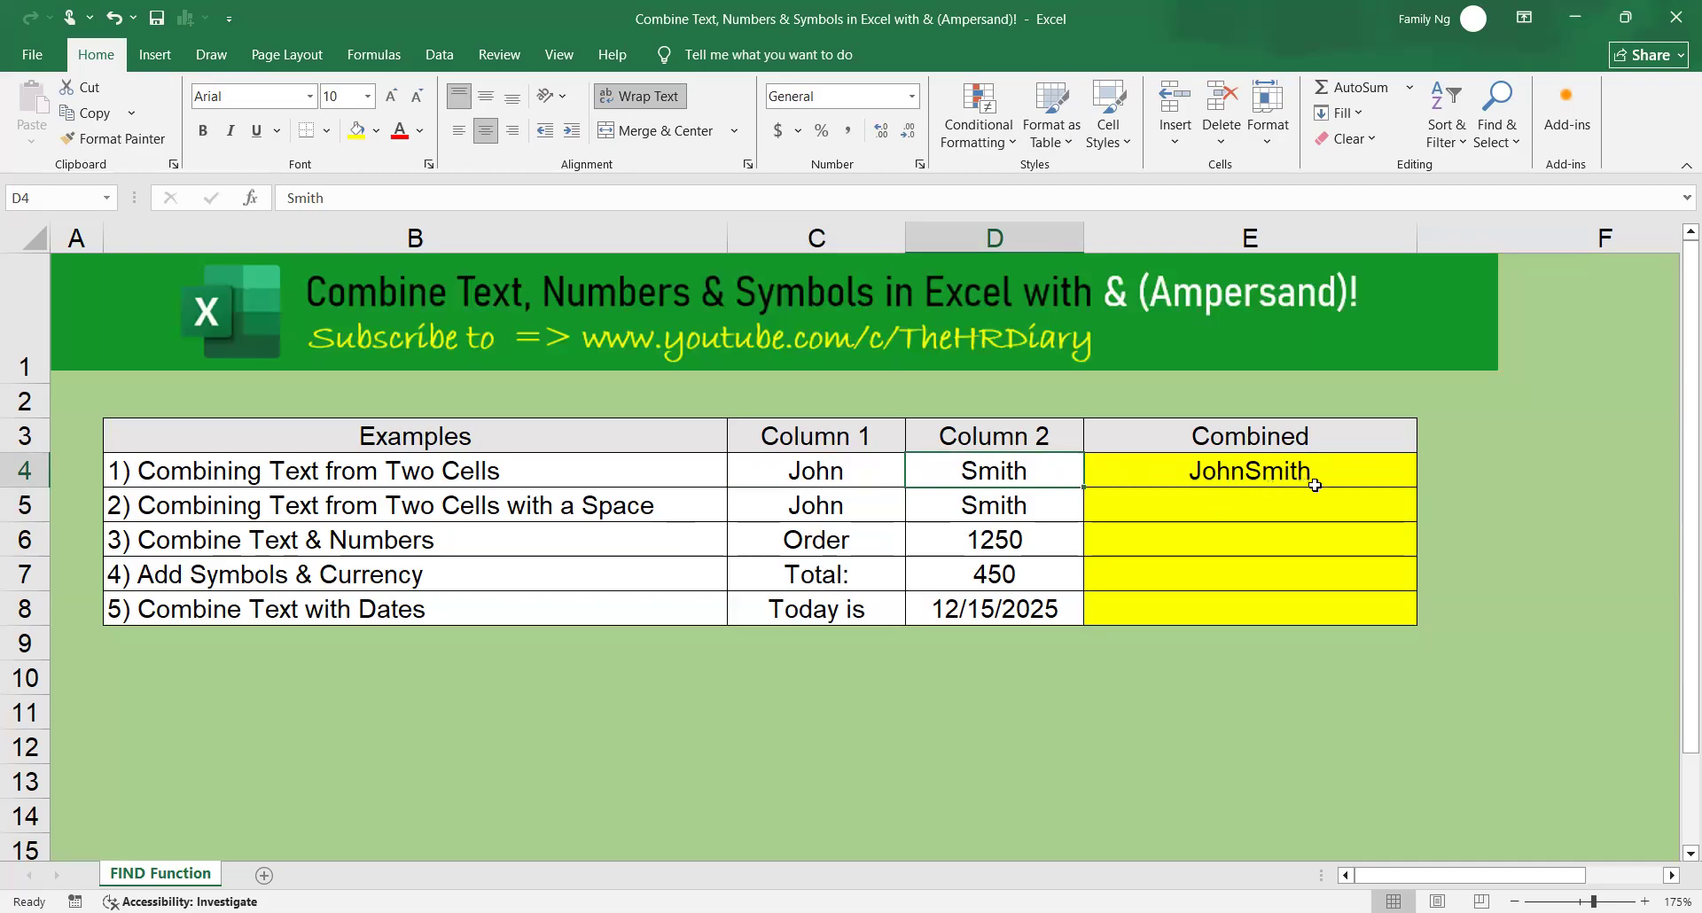
{"action": "left_click", "coordinate": [1341, 472]}
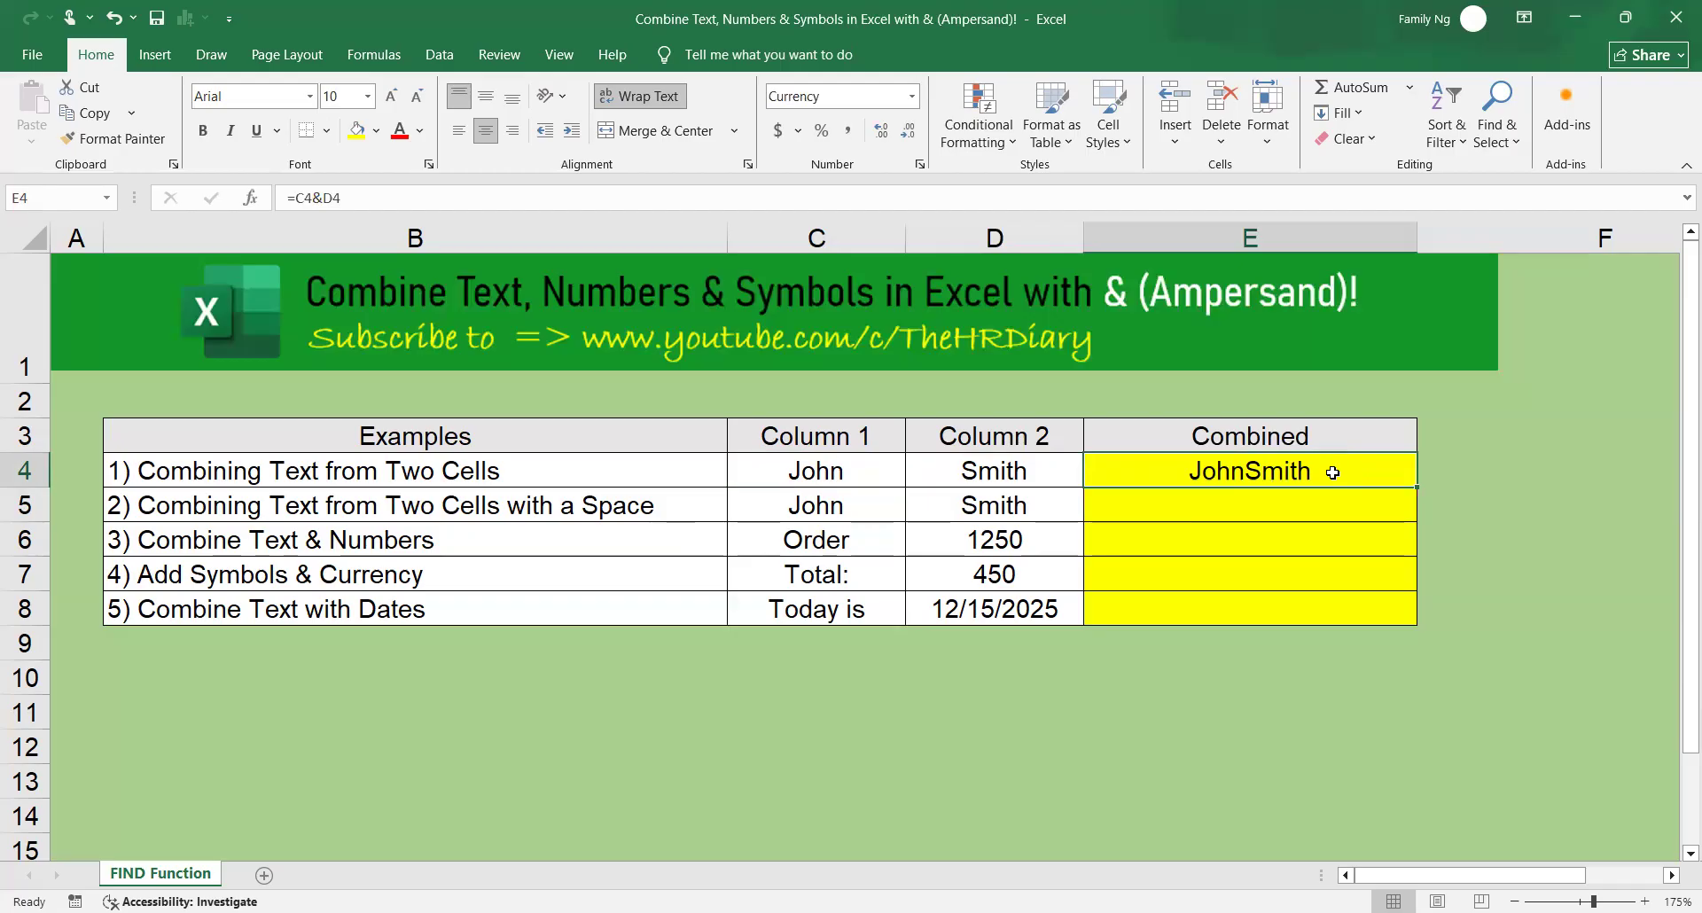
{"action": "left_click", "coordinate": [479, 506]}
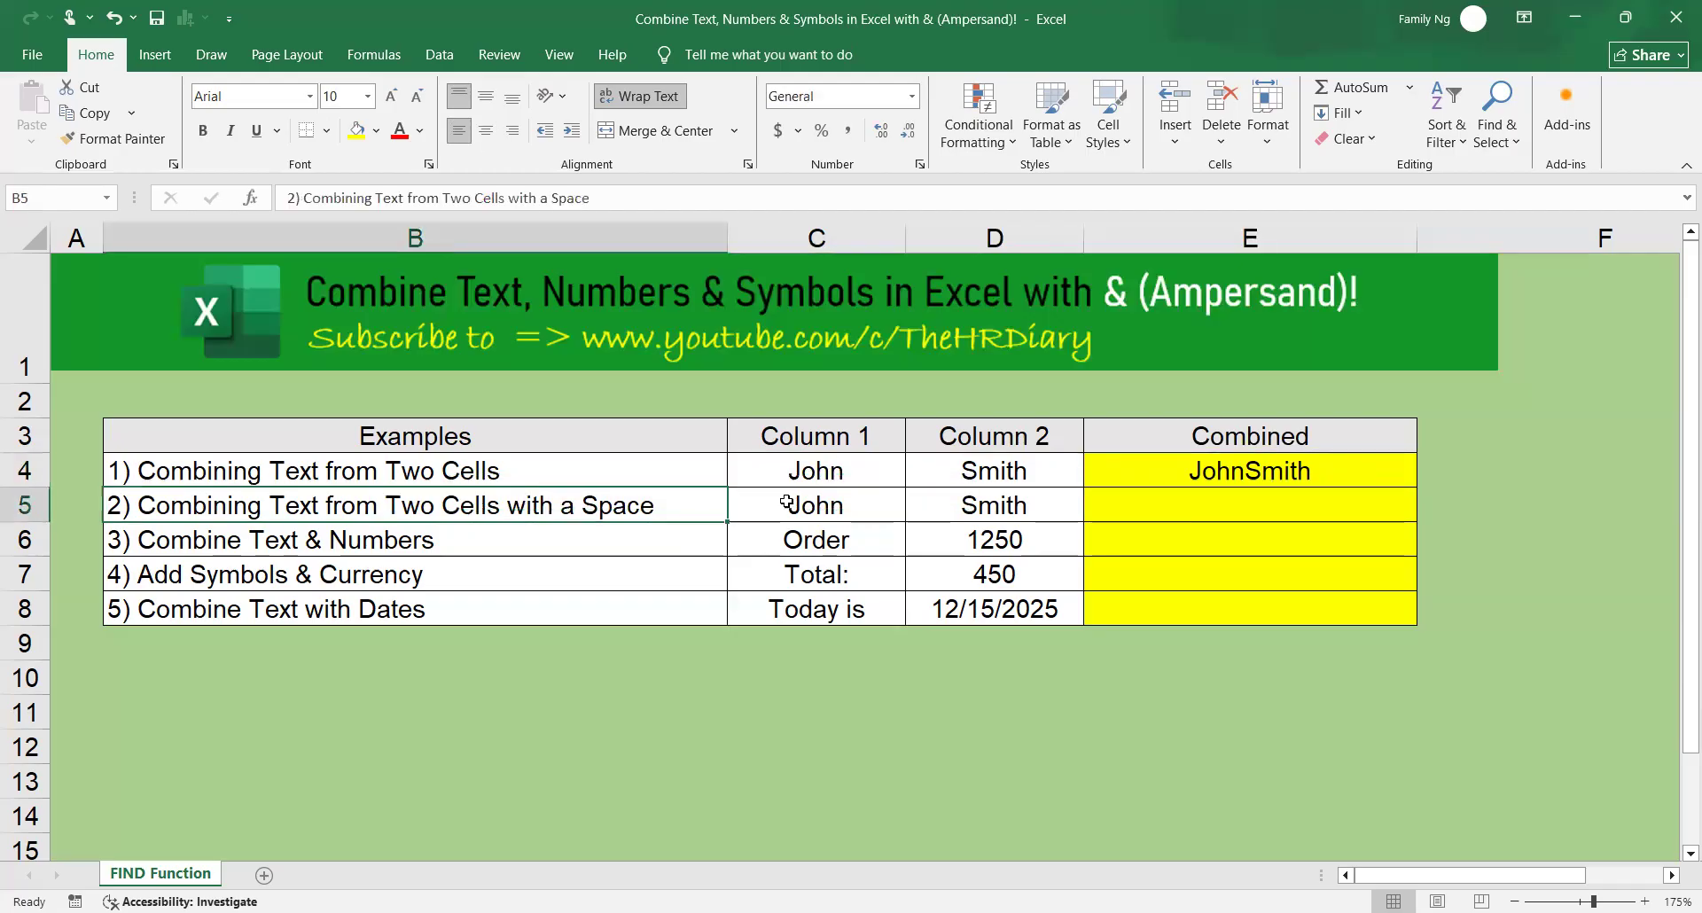
{"action": "left_click", "coordinate": [831, 511]}
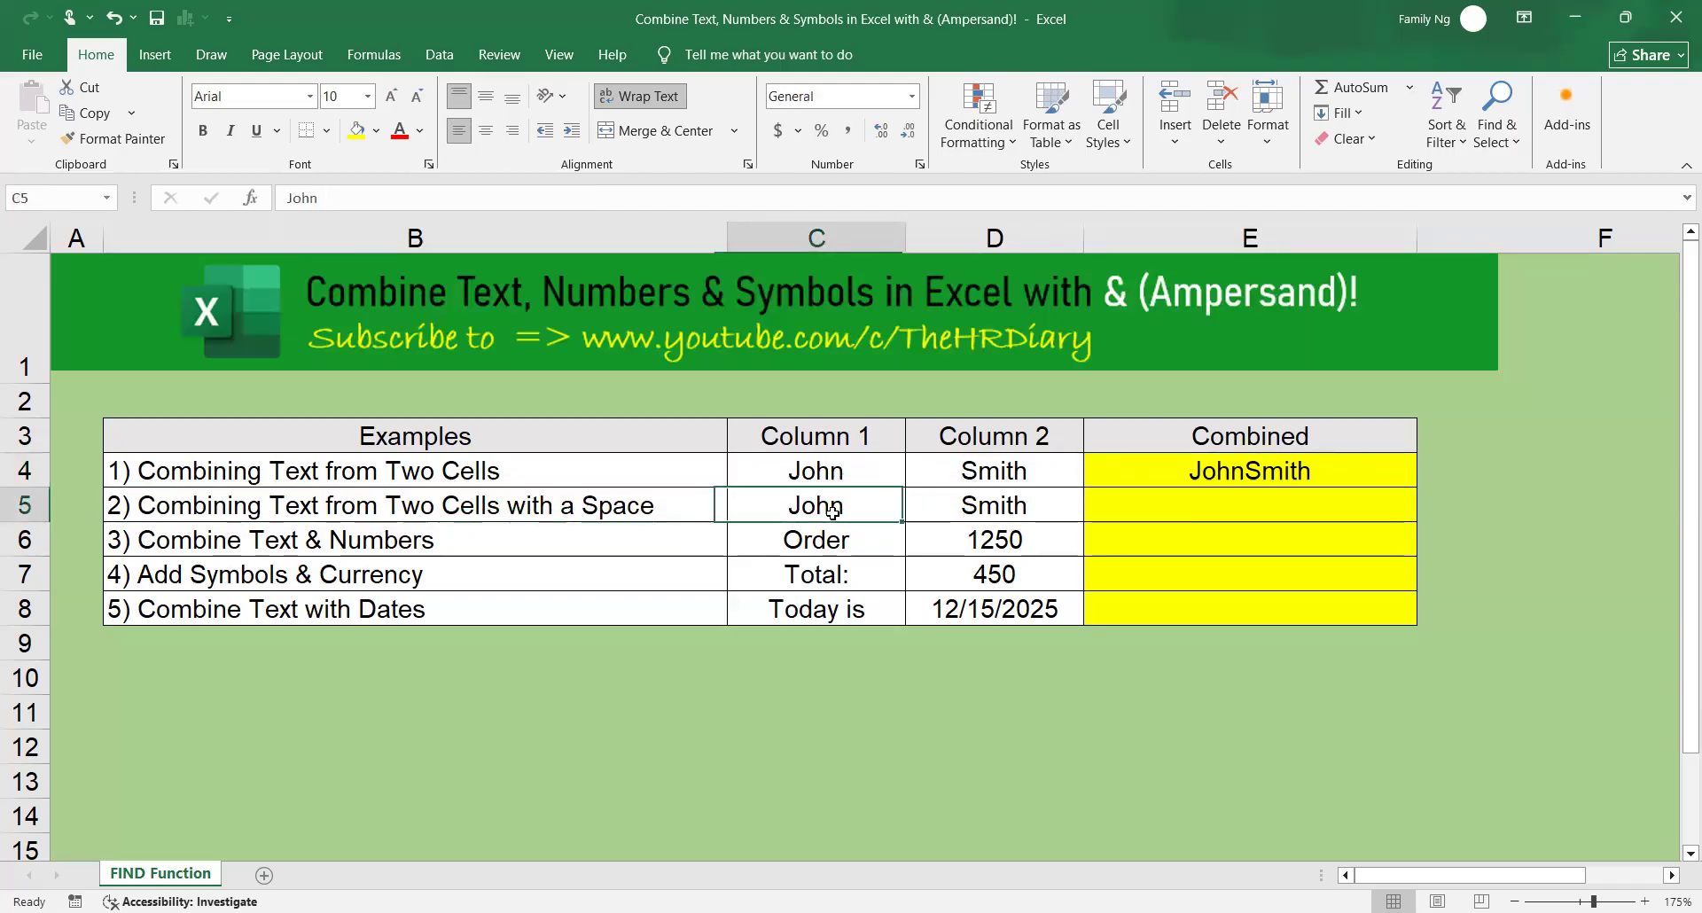
{"action": "left_click", "coordinate": [953, 510]}
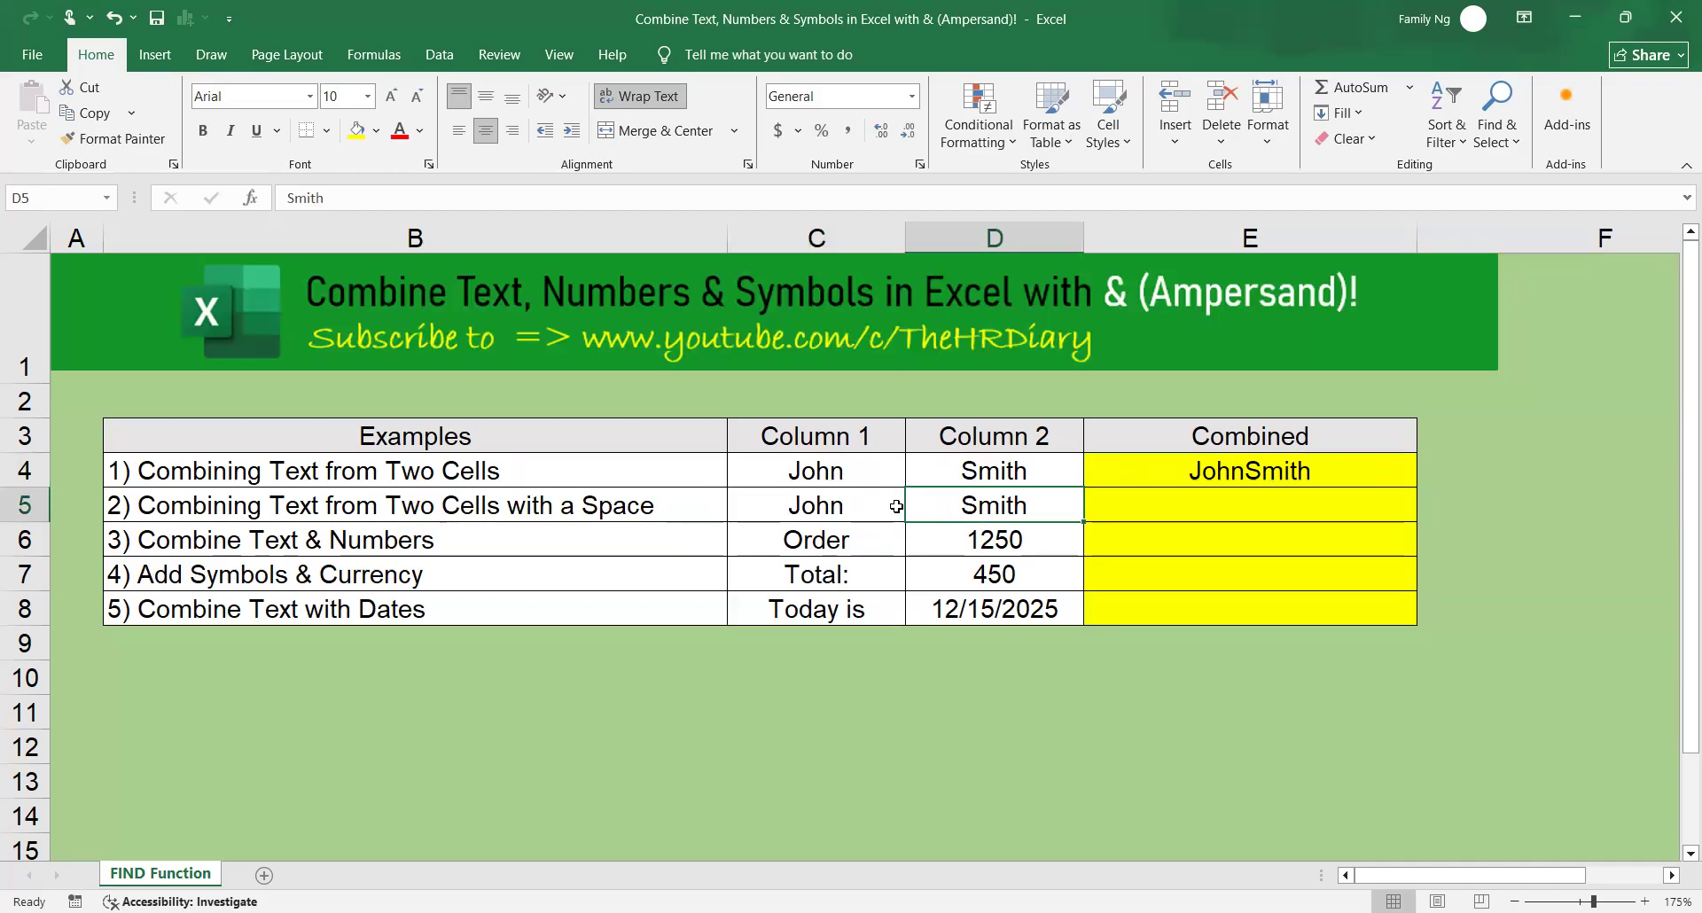
Enter the formula =C5&" "&D5 in cell E5 to join the two text cells with a space between them.
{"action": "left_click", "coordinate": [1239, 506]}
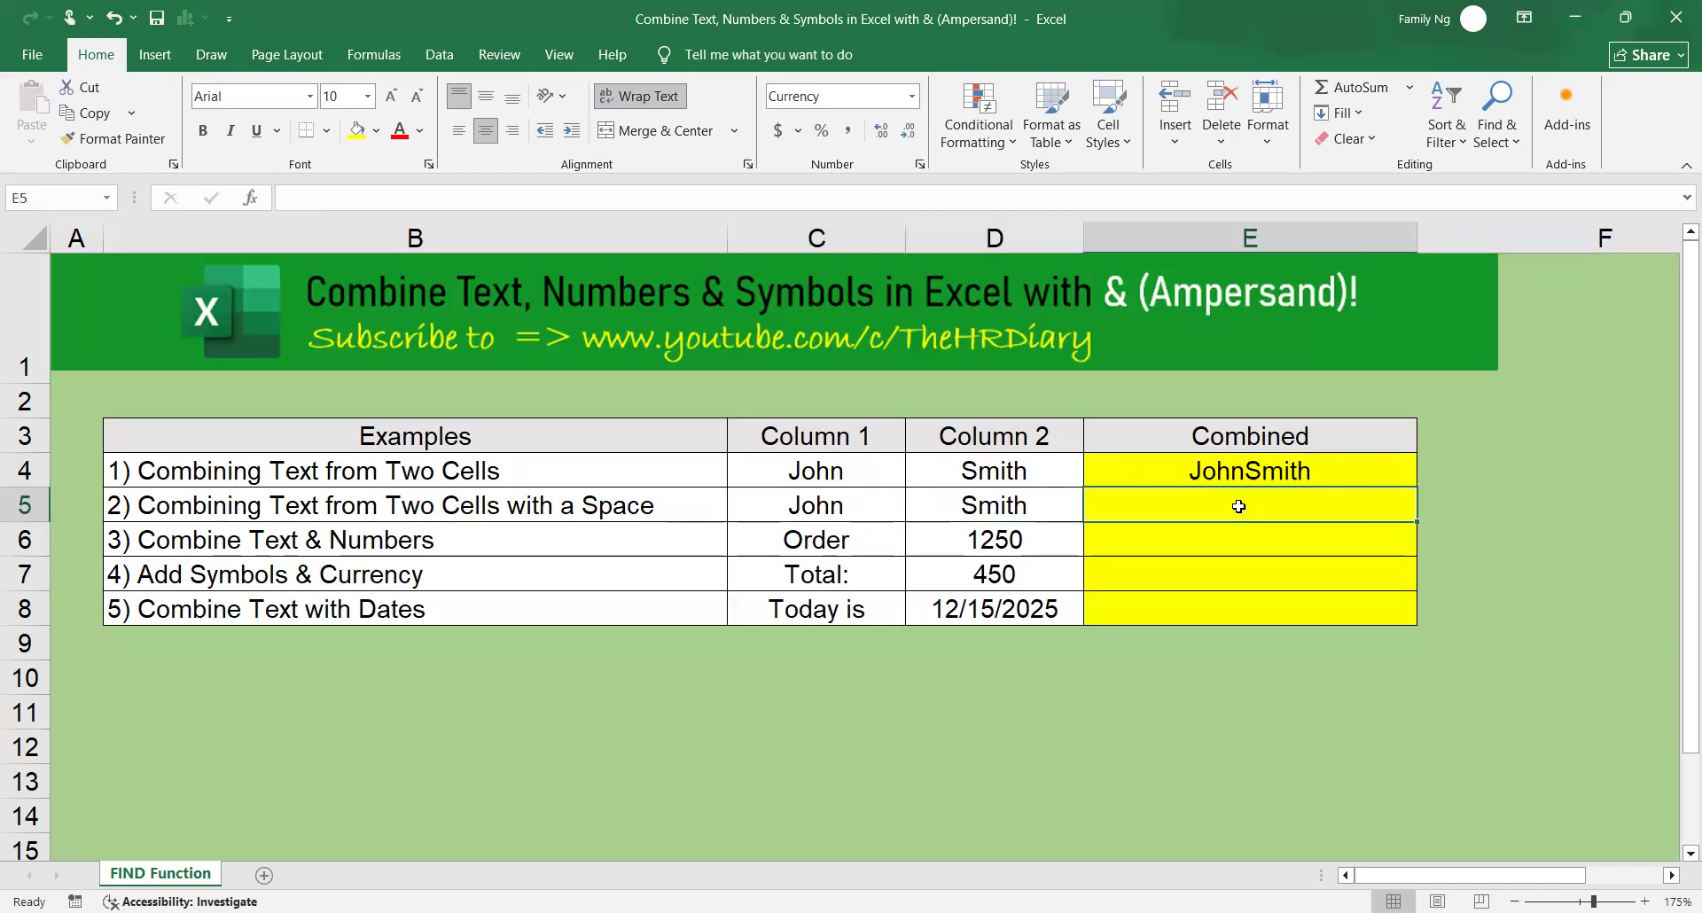
{"action": "type", "text": "="}
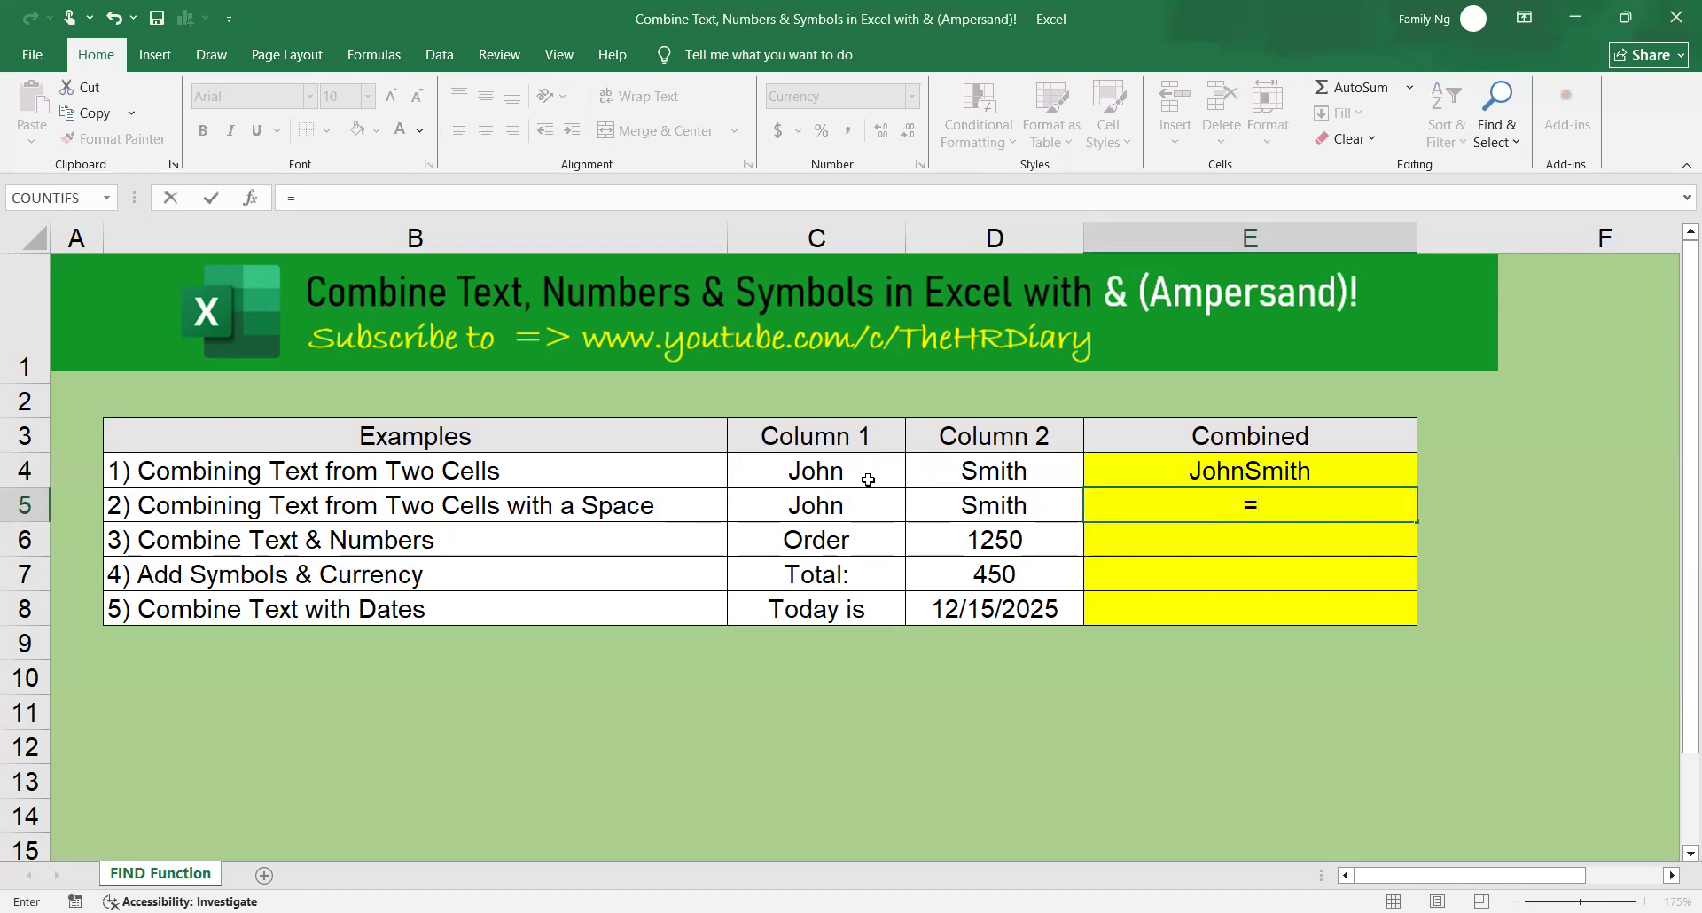
{"action": "left_click", "coordinate": [807, 505]}
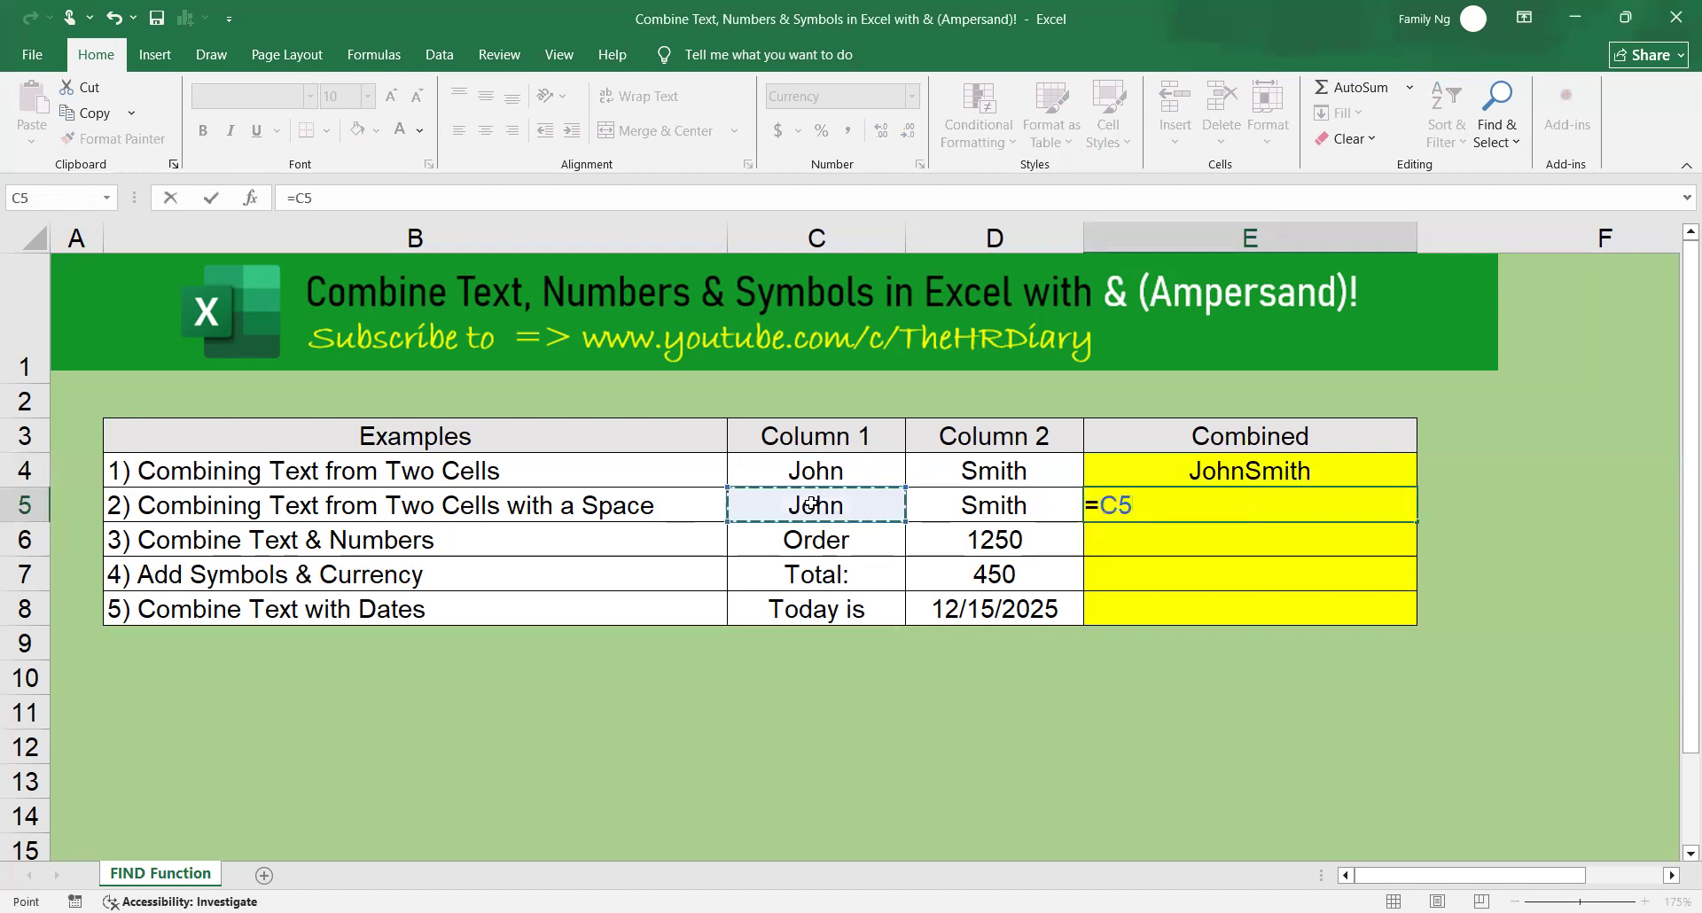
{"action": "type", "text": "&\""}
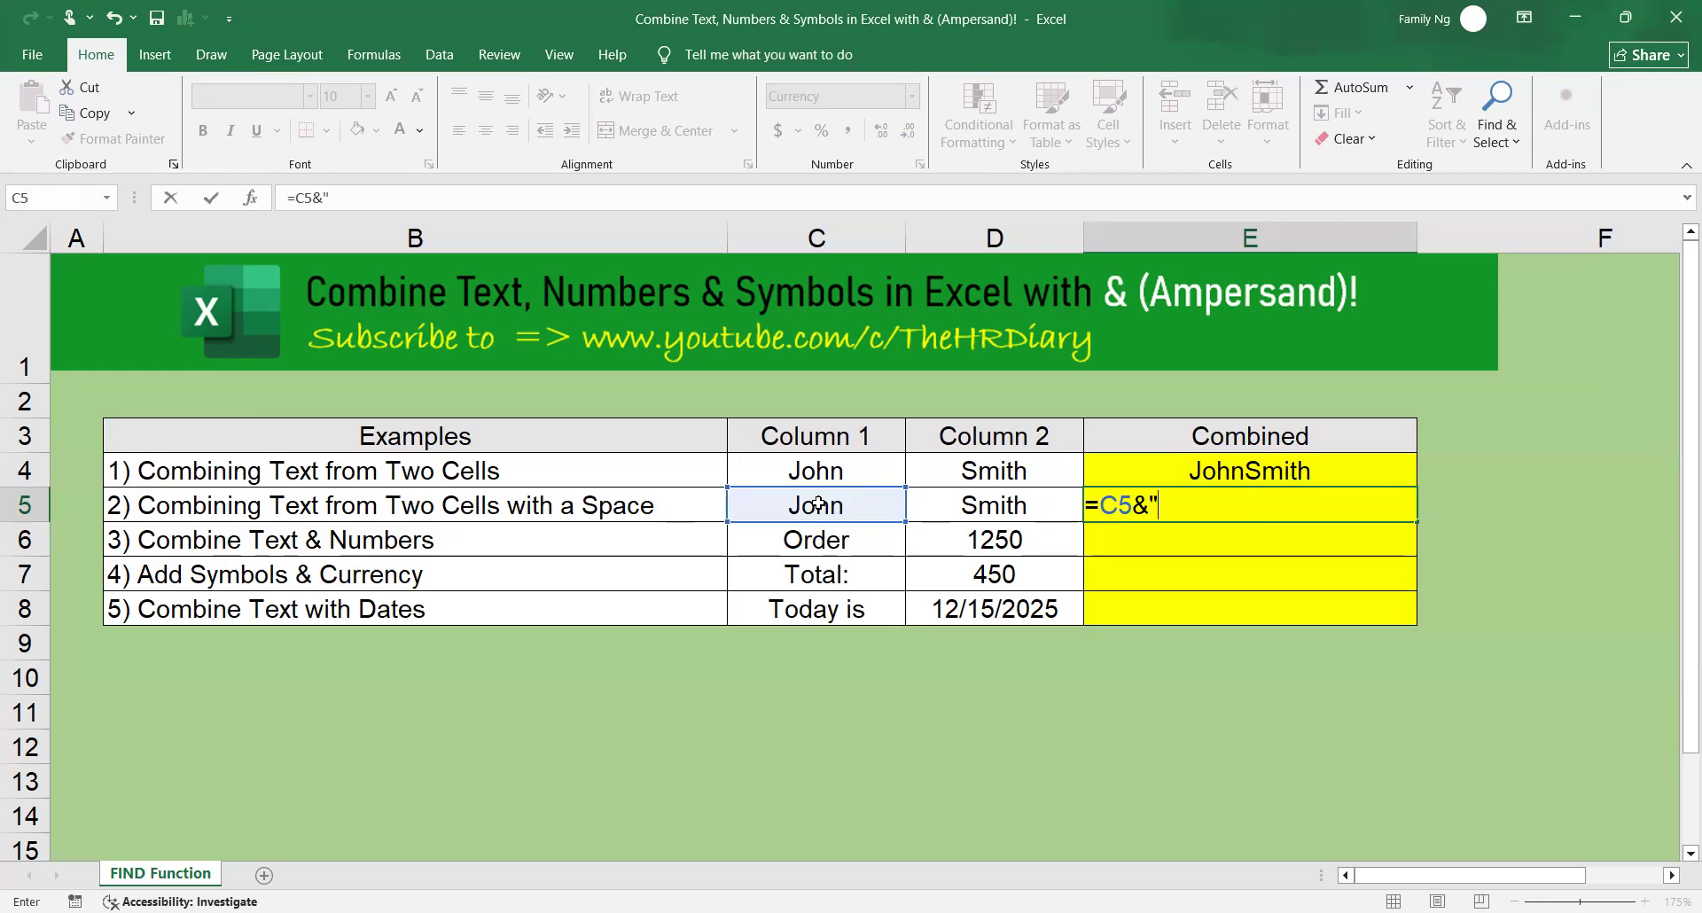
{"action": "type", "text": " \"&"}
{"action": "left_click", "coordinate": [1044, 510]}
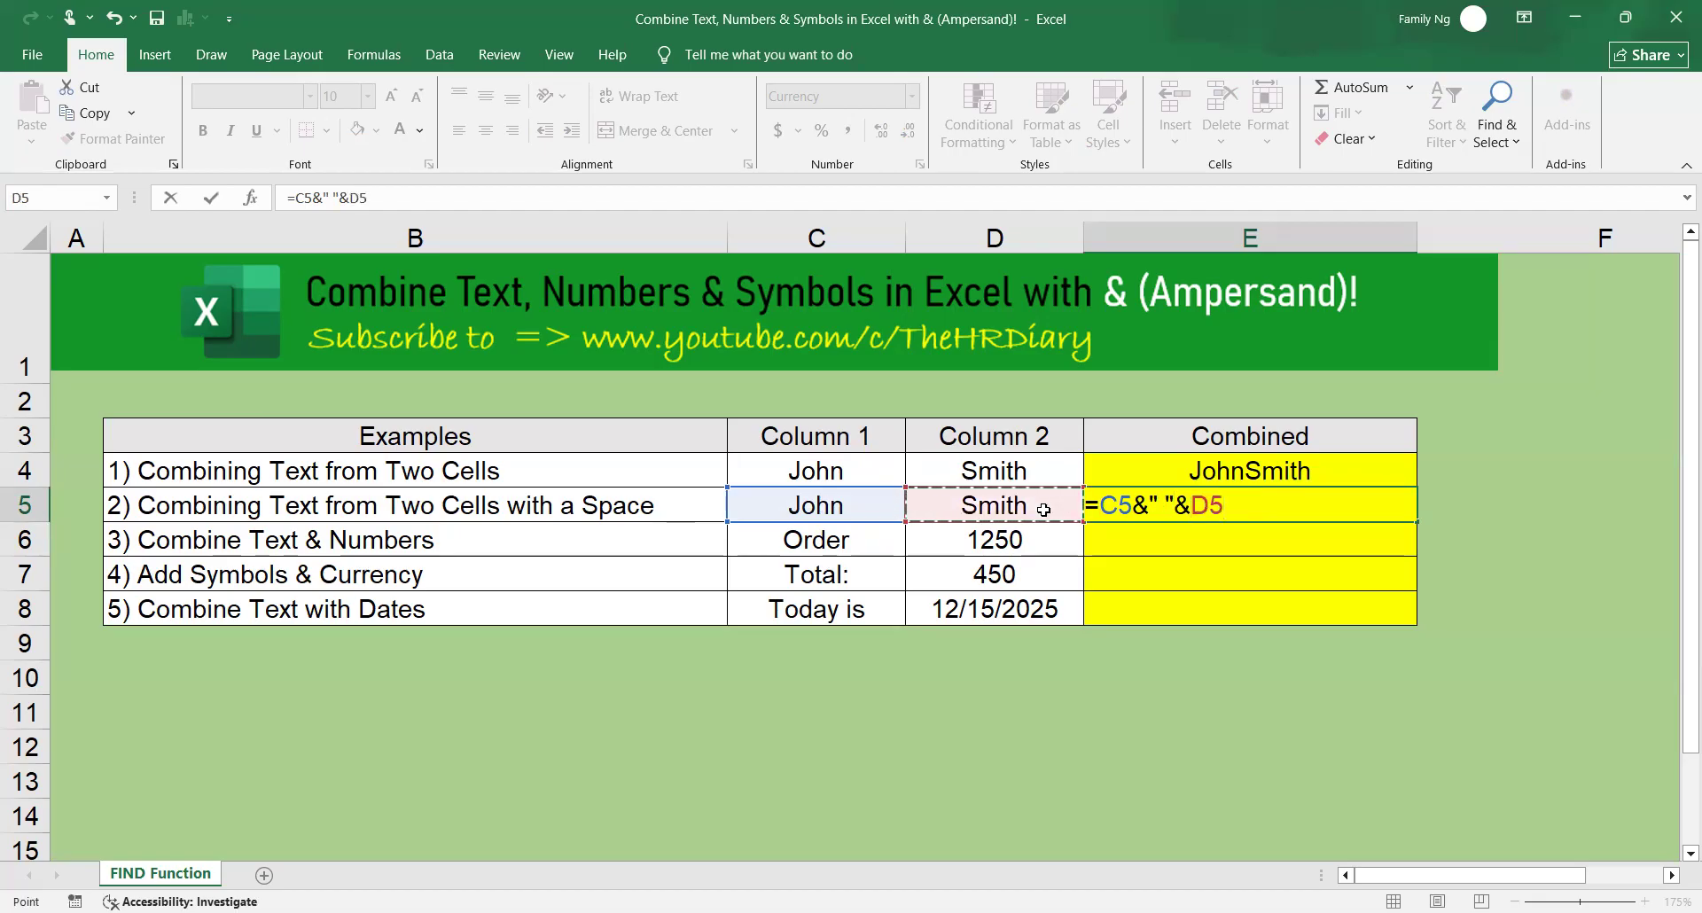
{"action": "key", "text": "Return"}
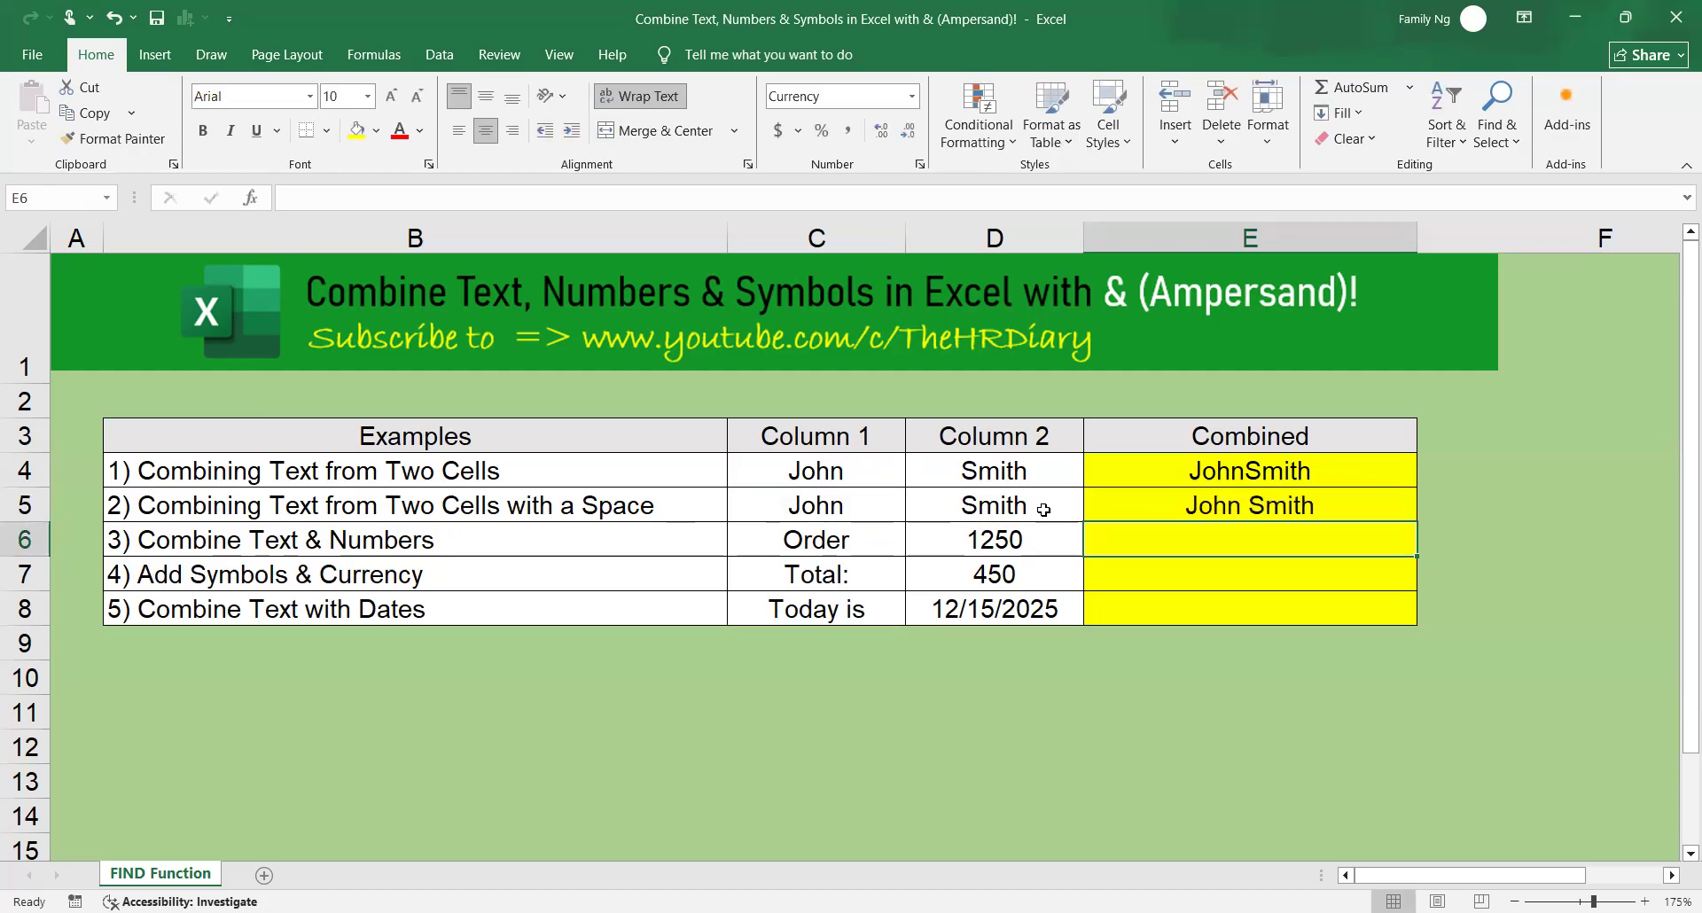
{"action": "left_click", "coordinate": [1339, 505]}
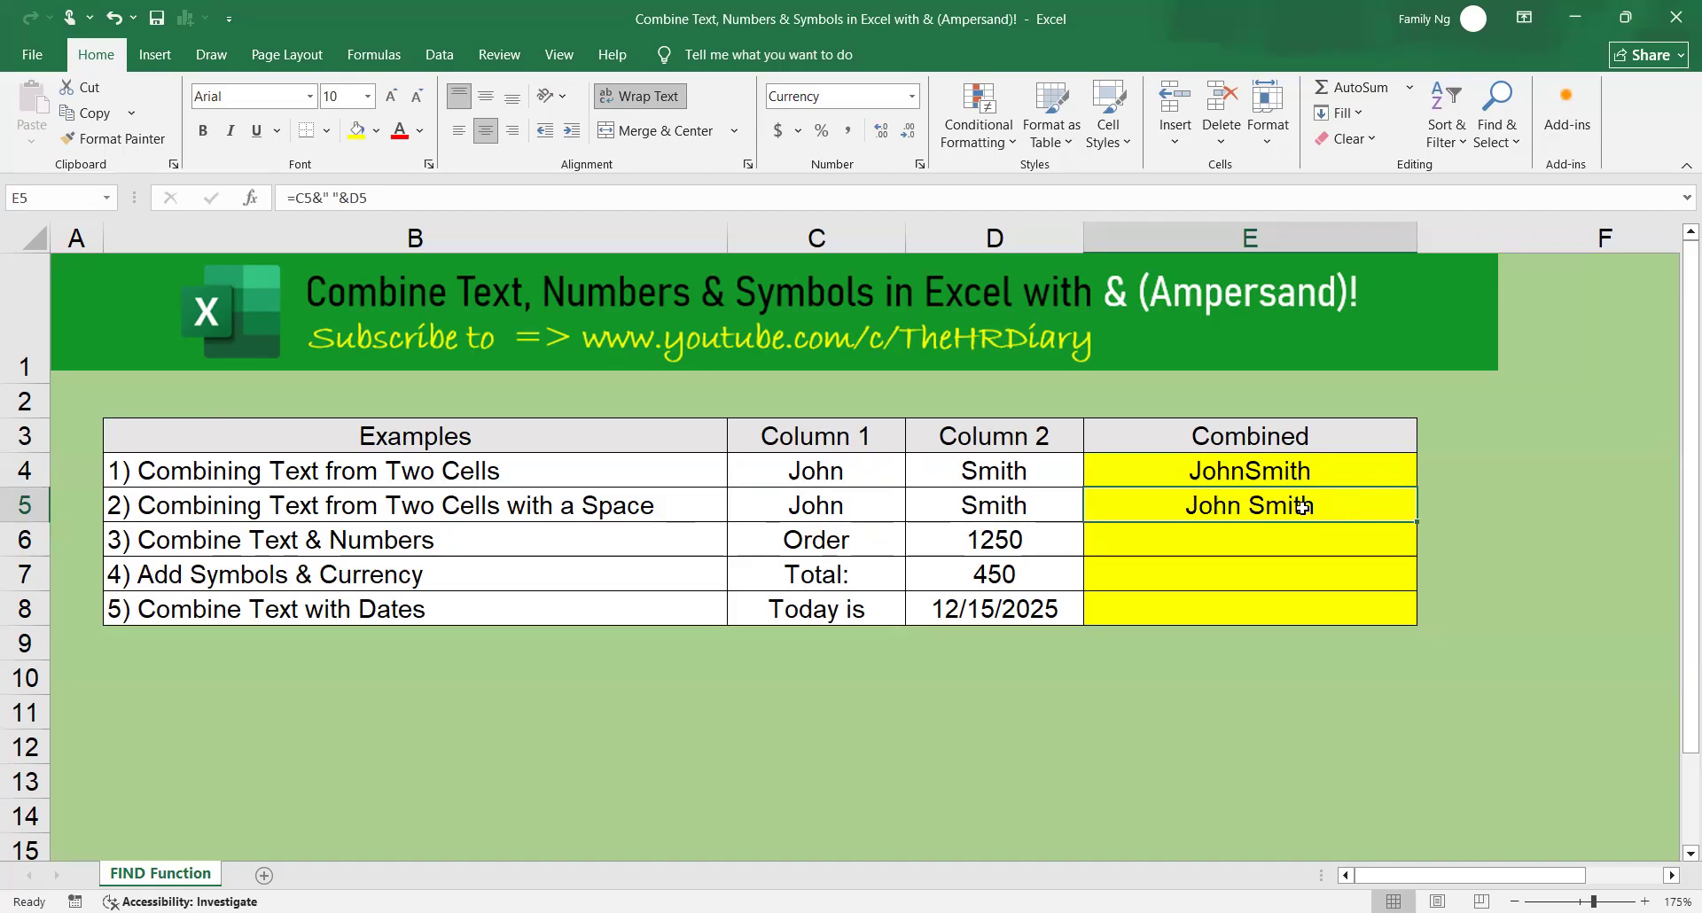
{"action": "left_click", "coordinate": [857, 547]}
{"action": "left_click", "coordinate": [997, 543]}
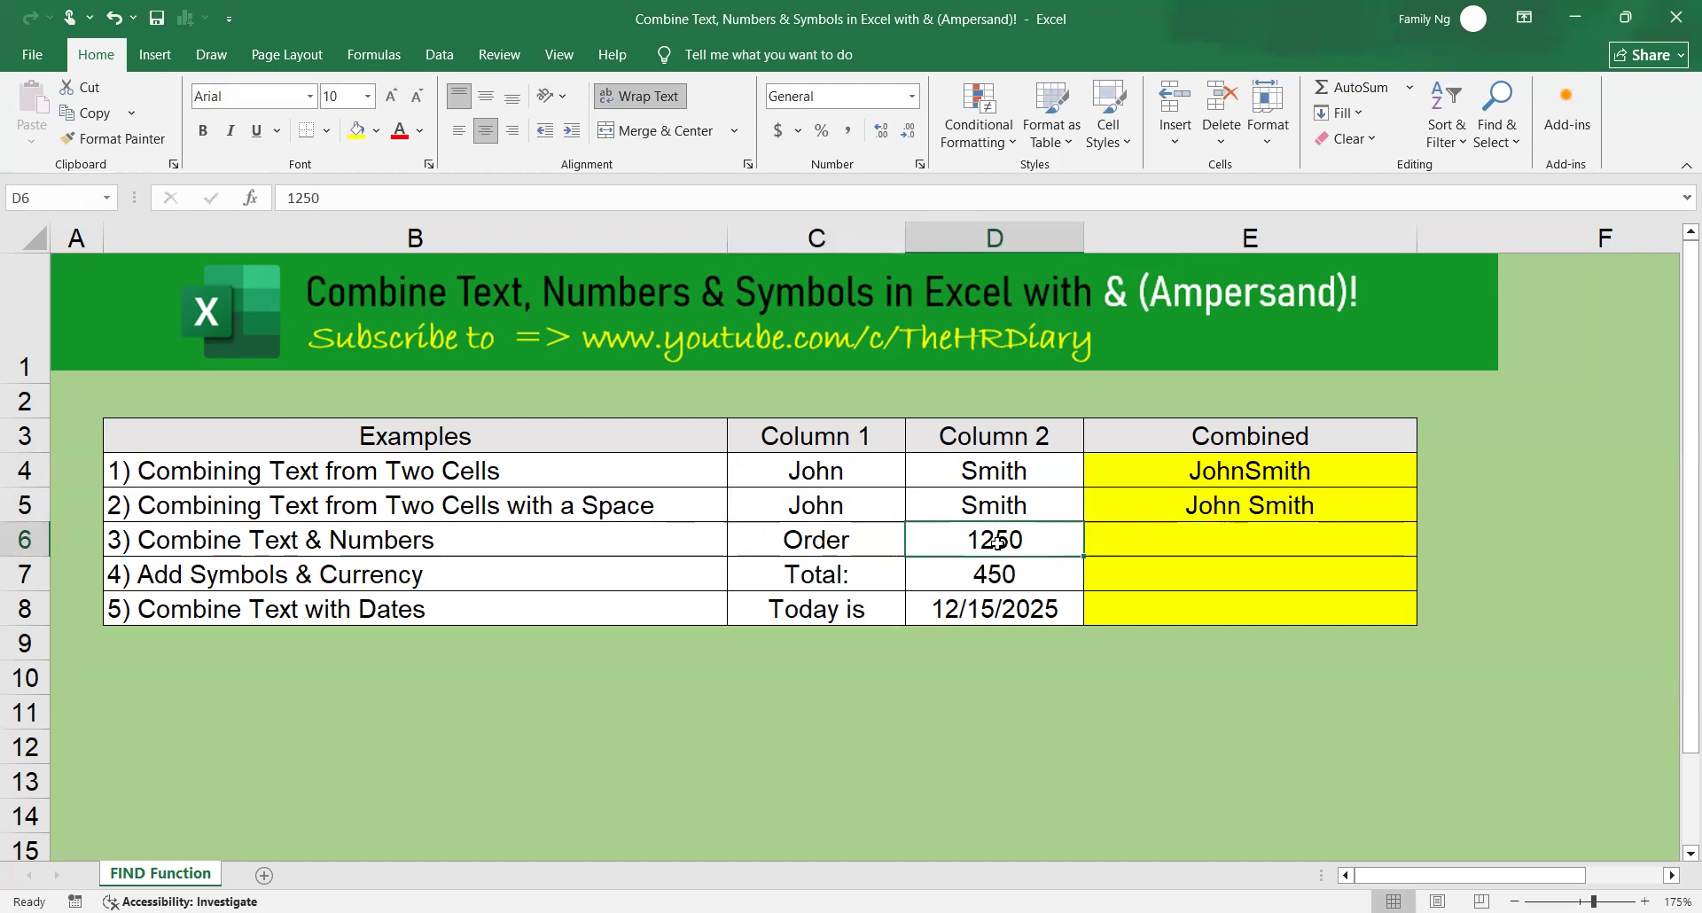
{"action": "left_click", "coordinate": [890, 545]}
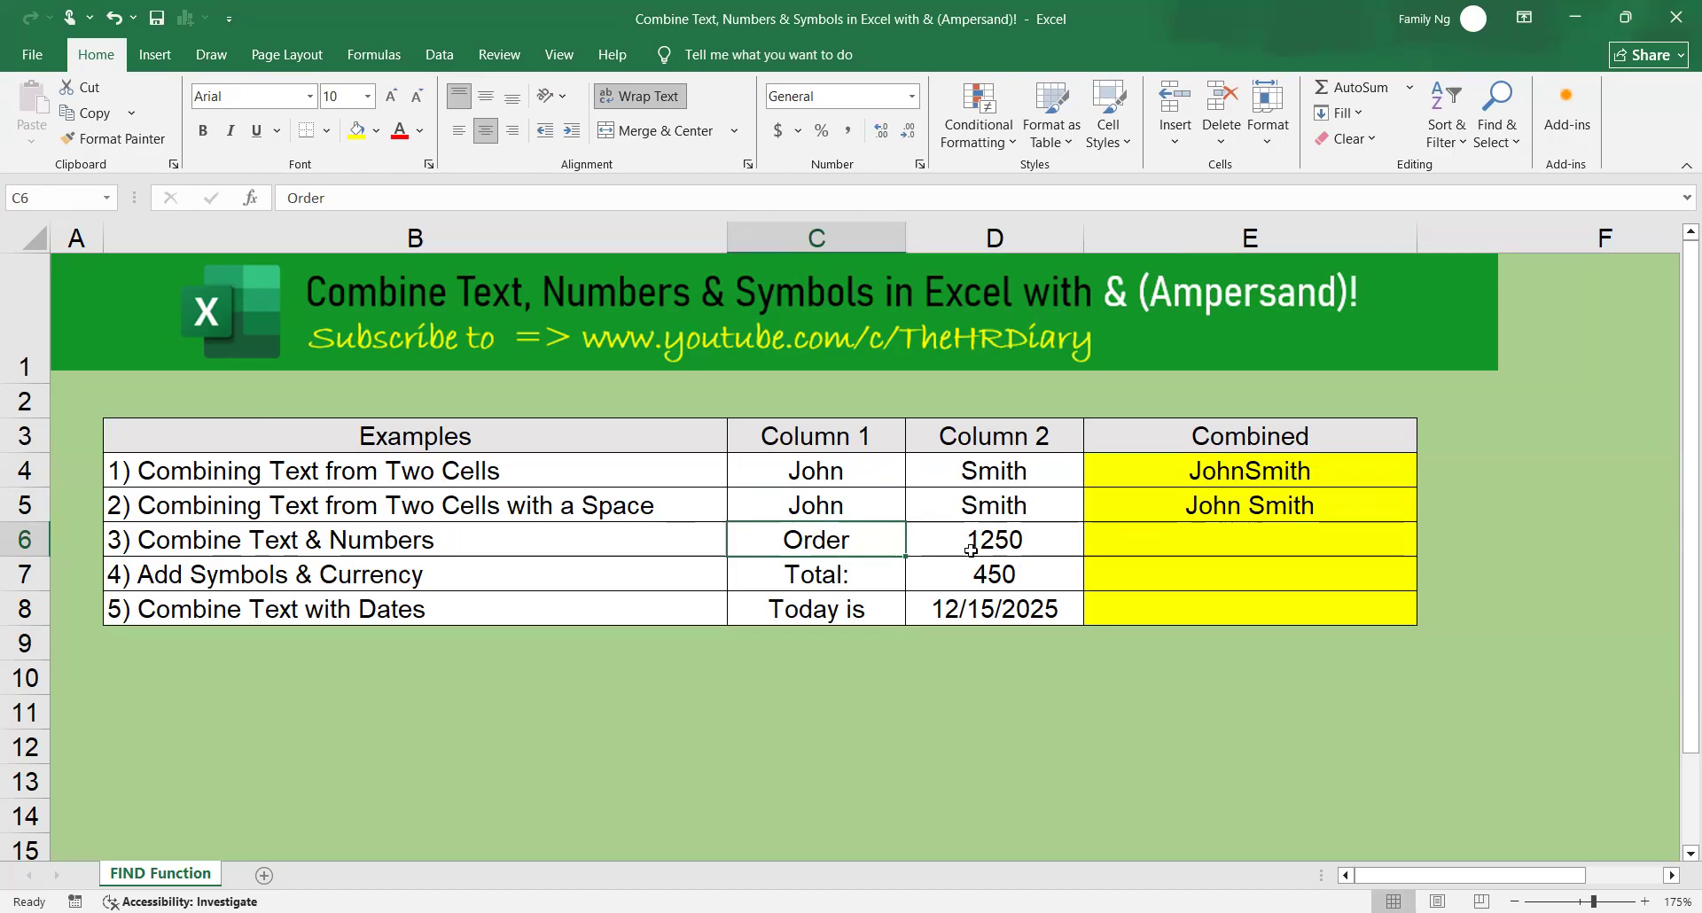
{"action": "left_click", "coordinate": [1022, 549]}
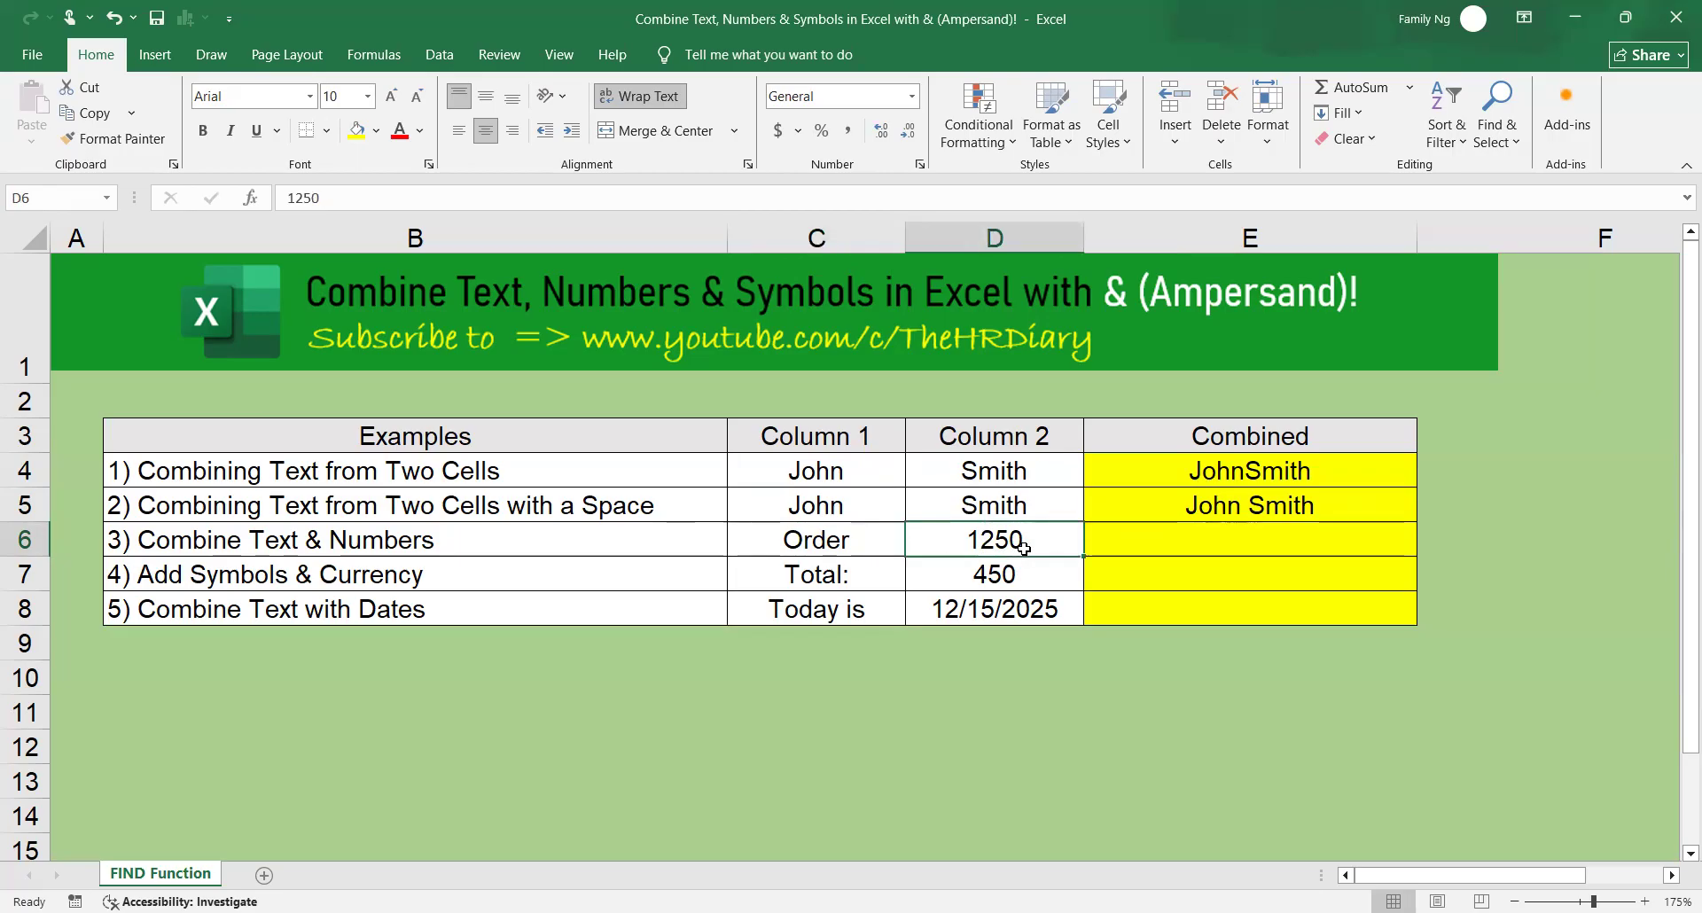
{"action": "left_click_drag", "start_coordinate": [894, 547], "coordinate": [947, 551]}
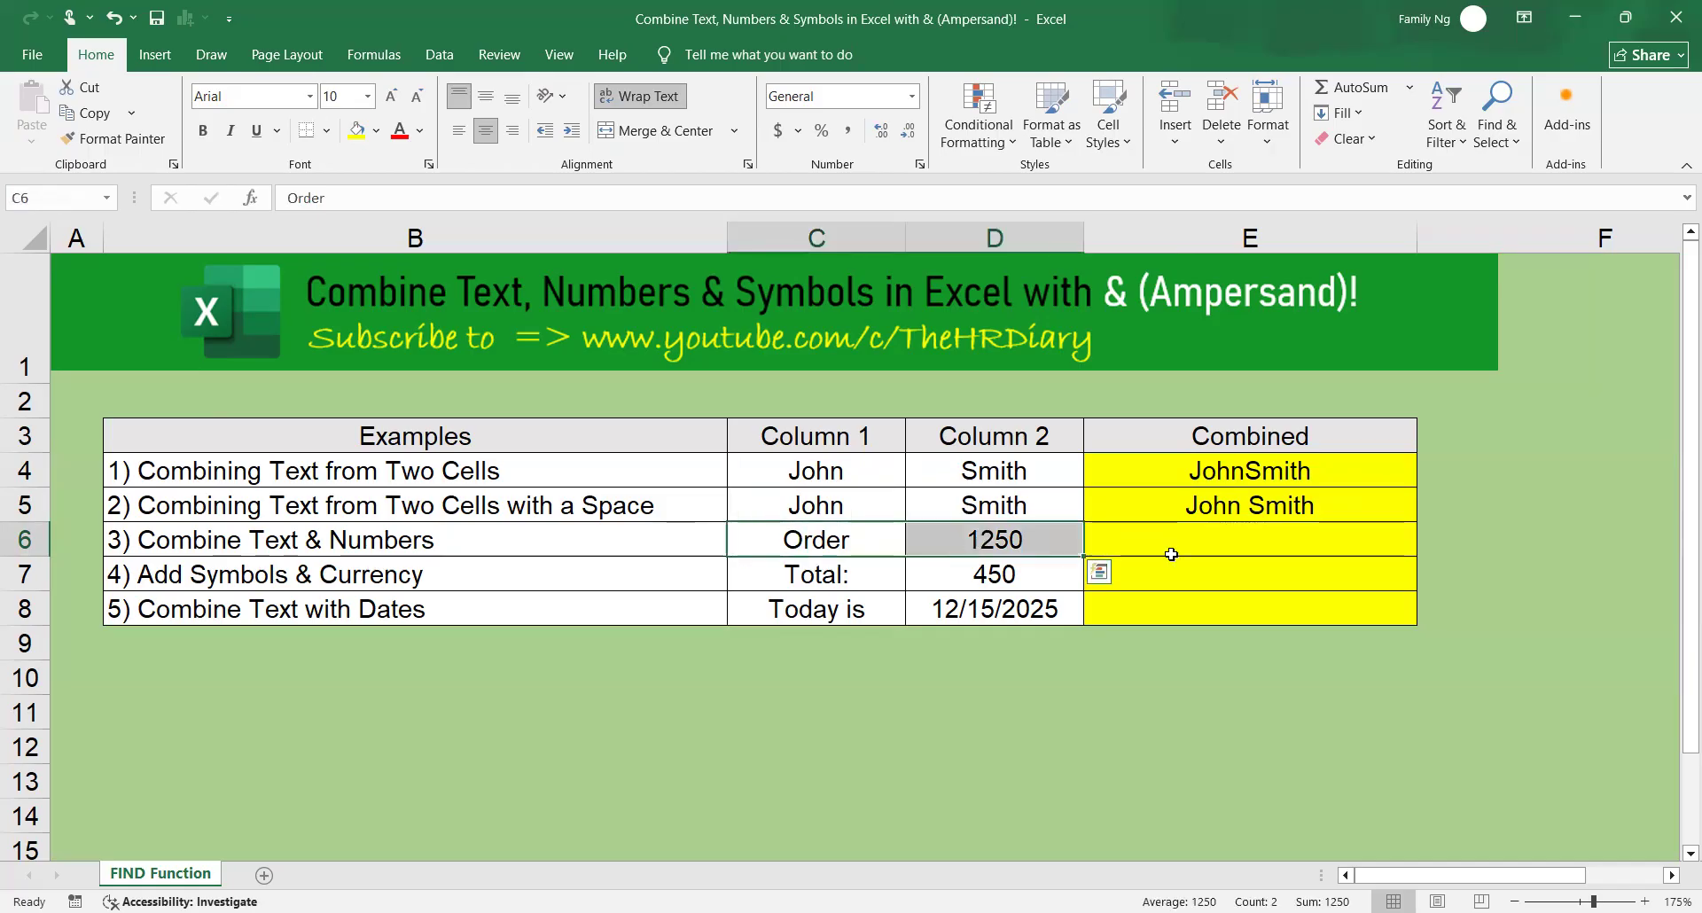
Enter the formula =C6&" #"&D6 in cell E6 to join the text and number with a space and hash sign.
{"action": "left_click", "coordinate": [1198, 538]}
{"action": "type", "text": "="}
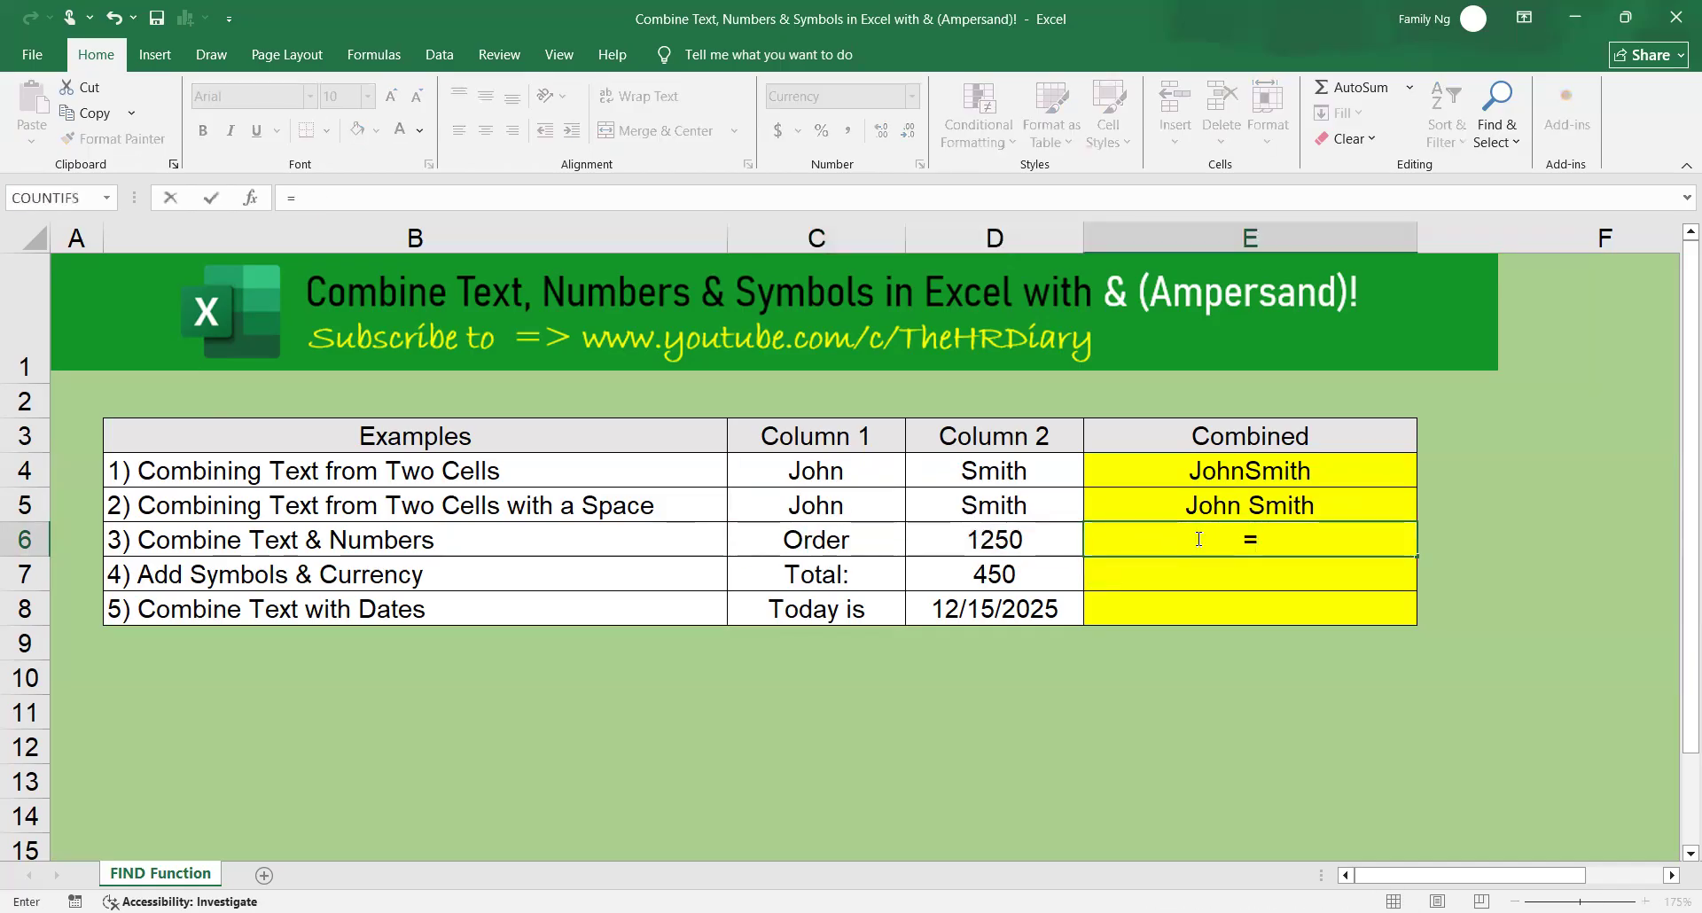
{"action": "left_click", "coordinate": [860, 542]}
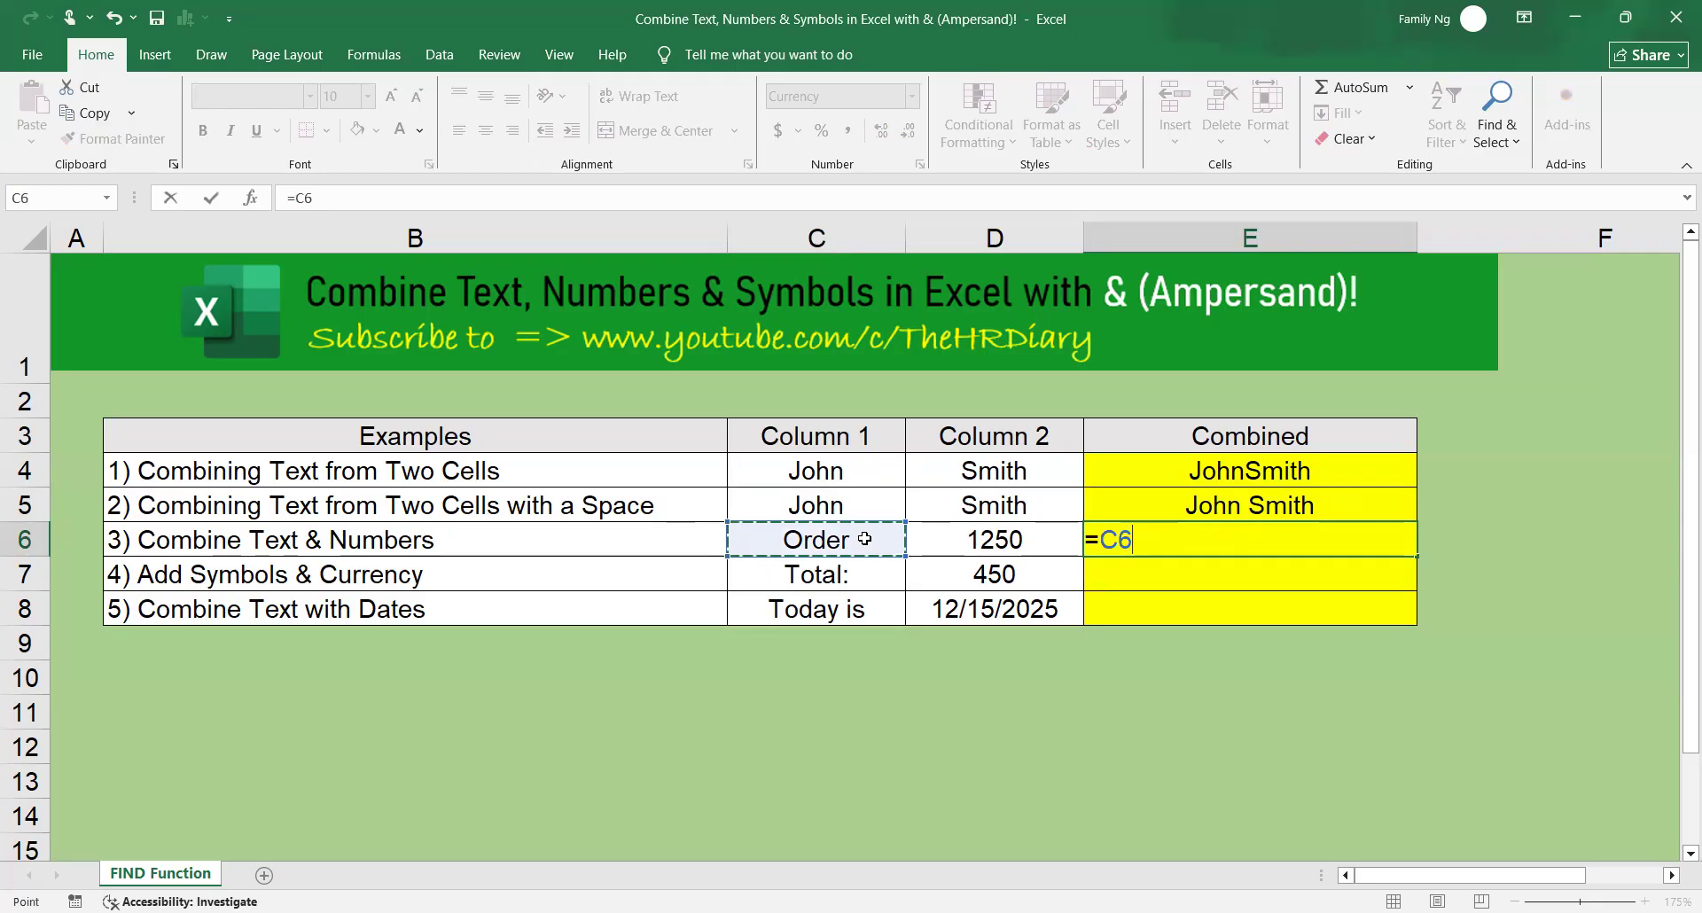
{"action": "type", "text": "&\" #\"&"}
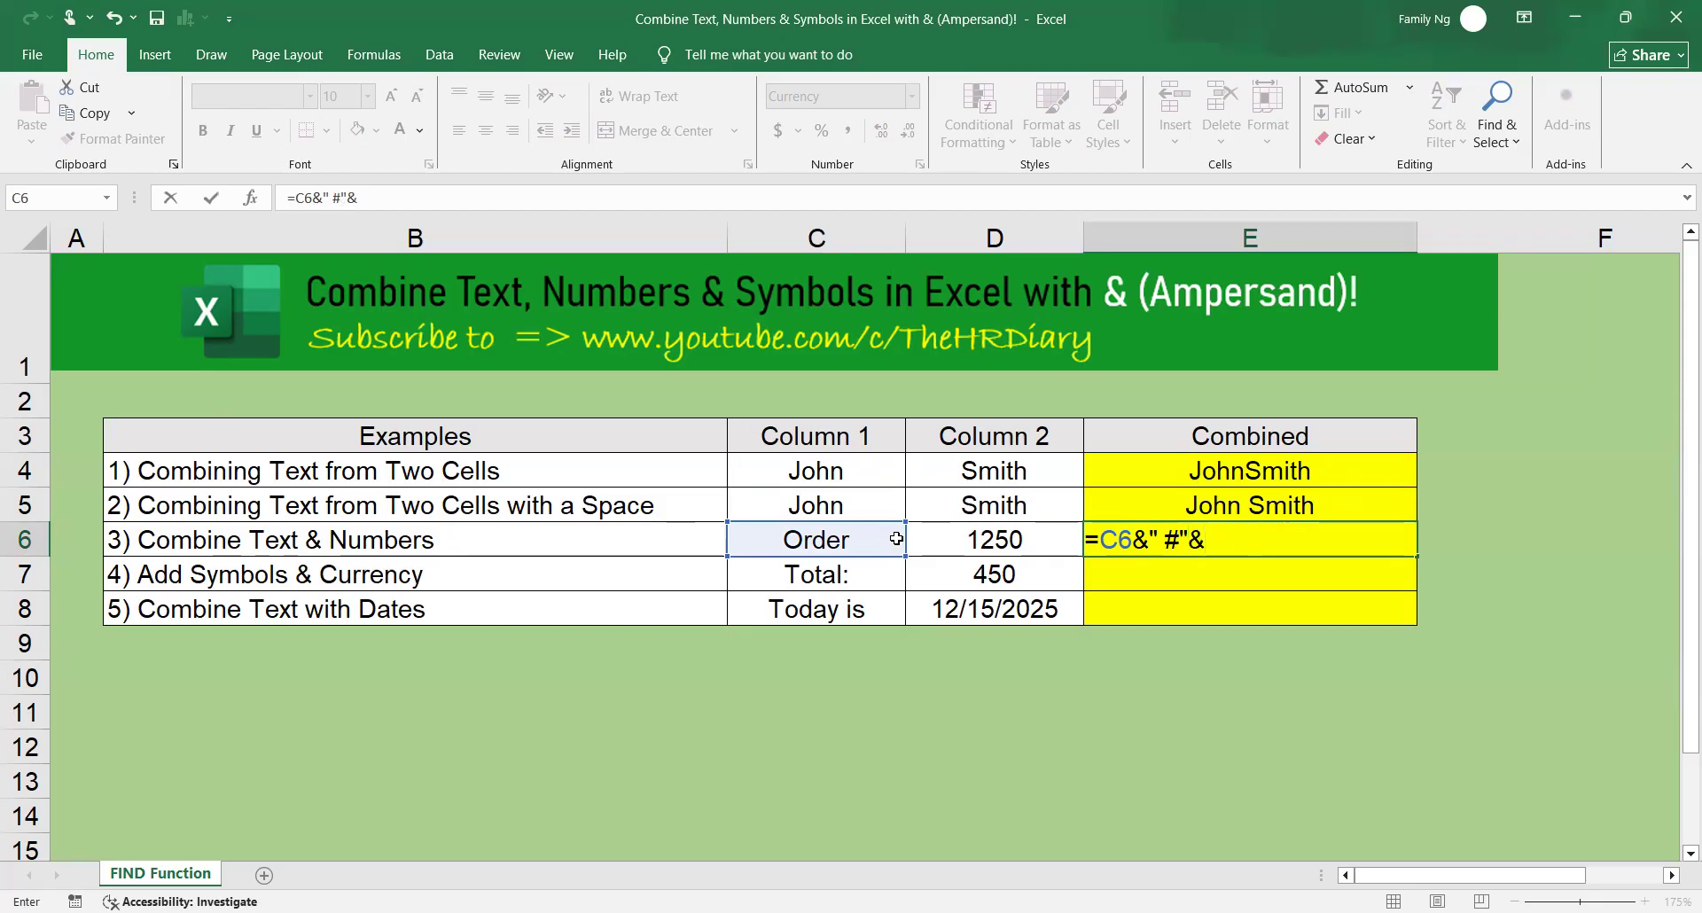
{"action": "left_click", "coordinate": [977, 540]}
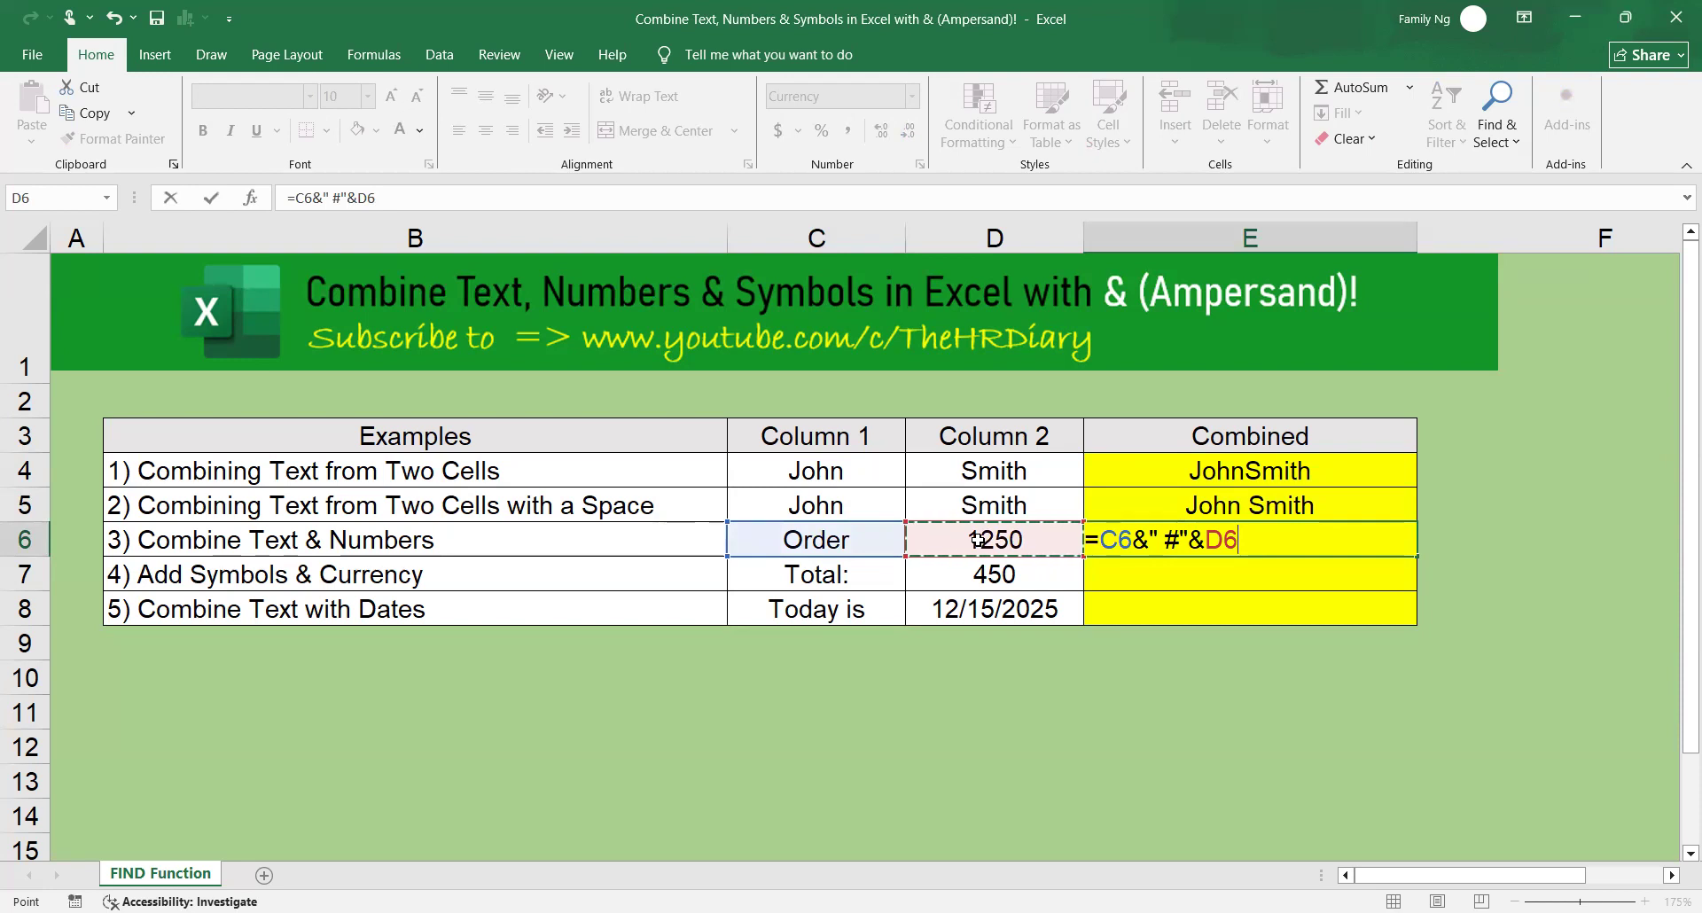
{"action": "key", "text": "Return"}
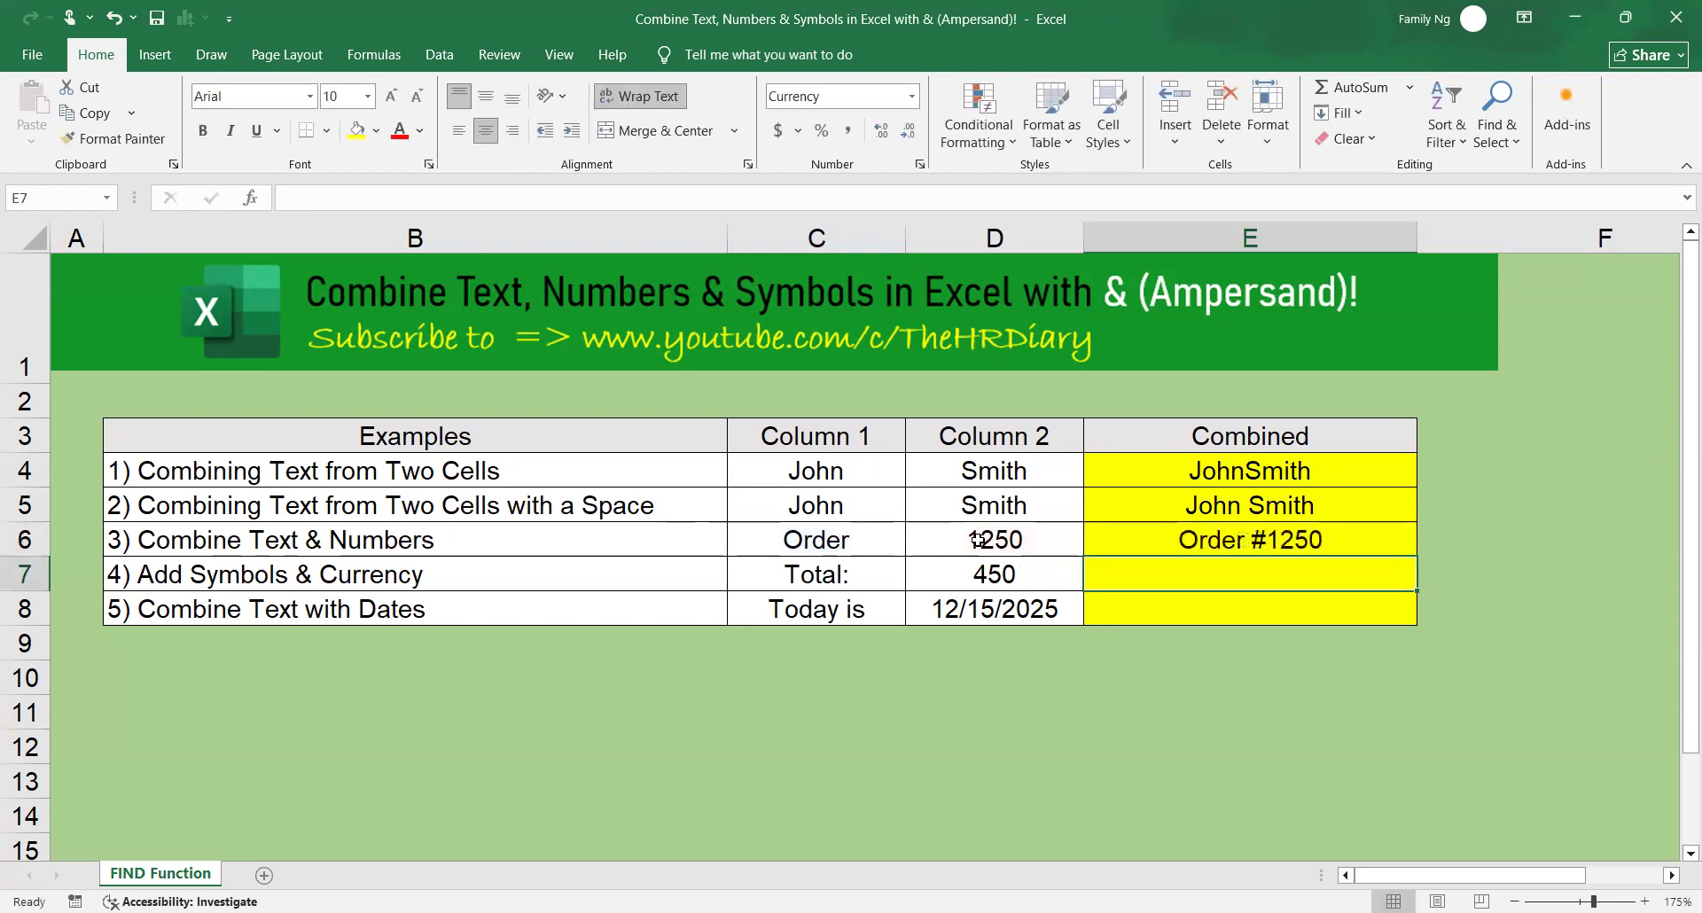
{"action": "left_click", "coordinate": [1335, 542]}
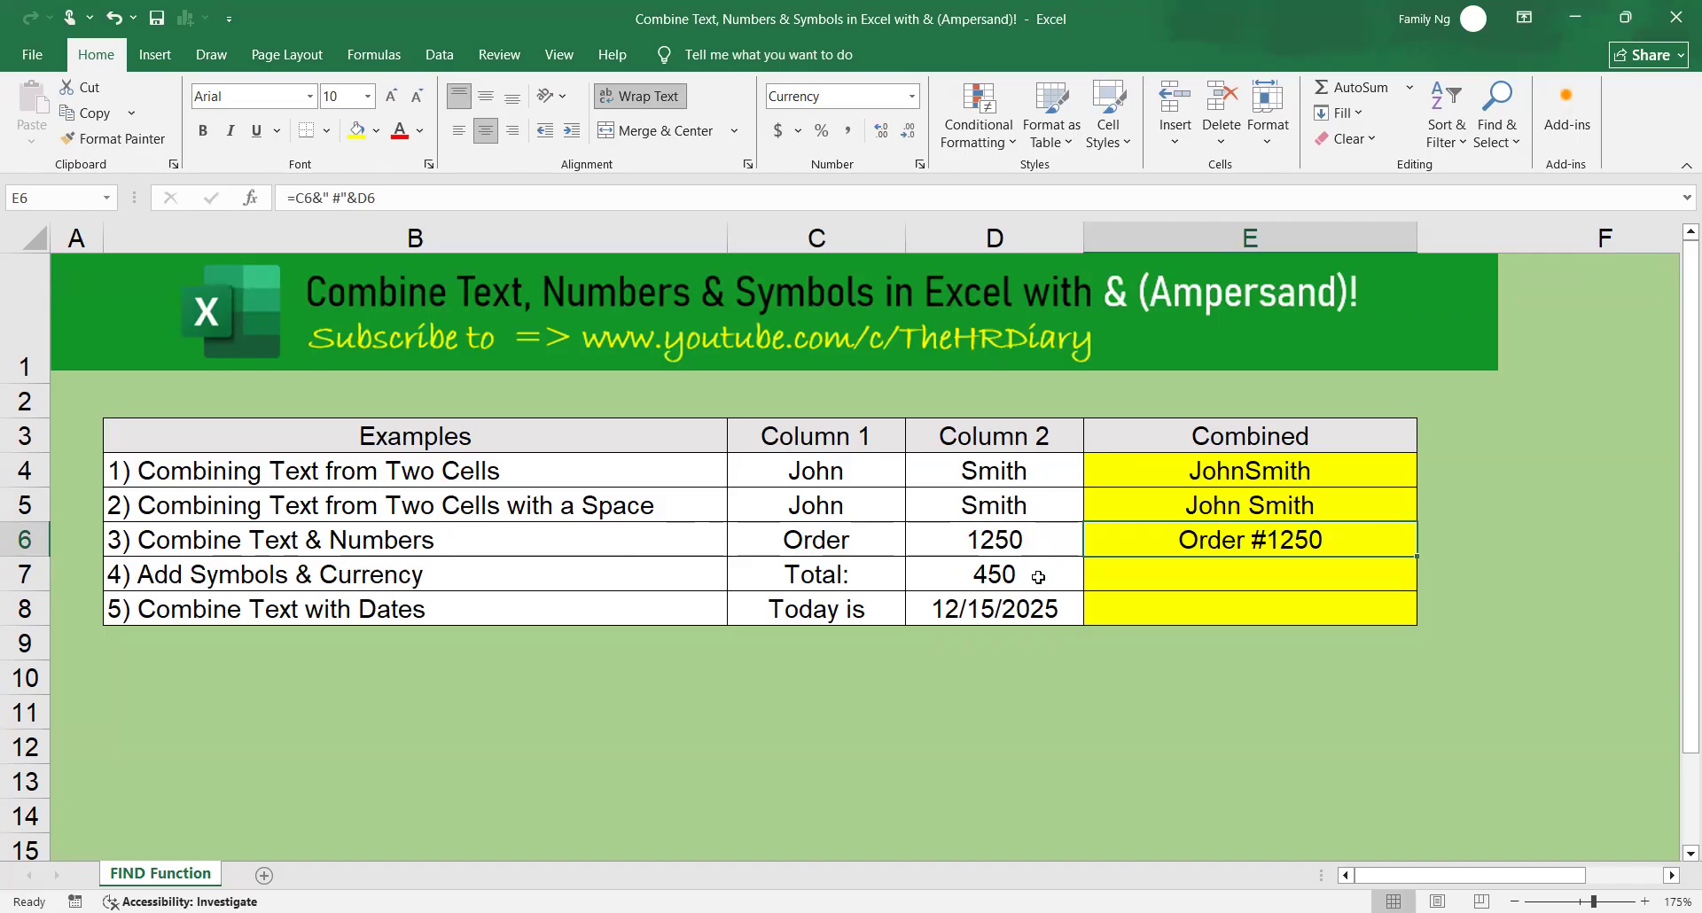
{"action": "left_click", "coordinate": [884, 576]}
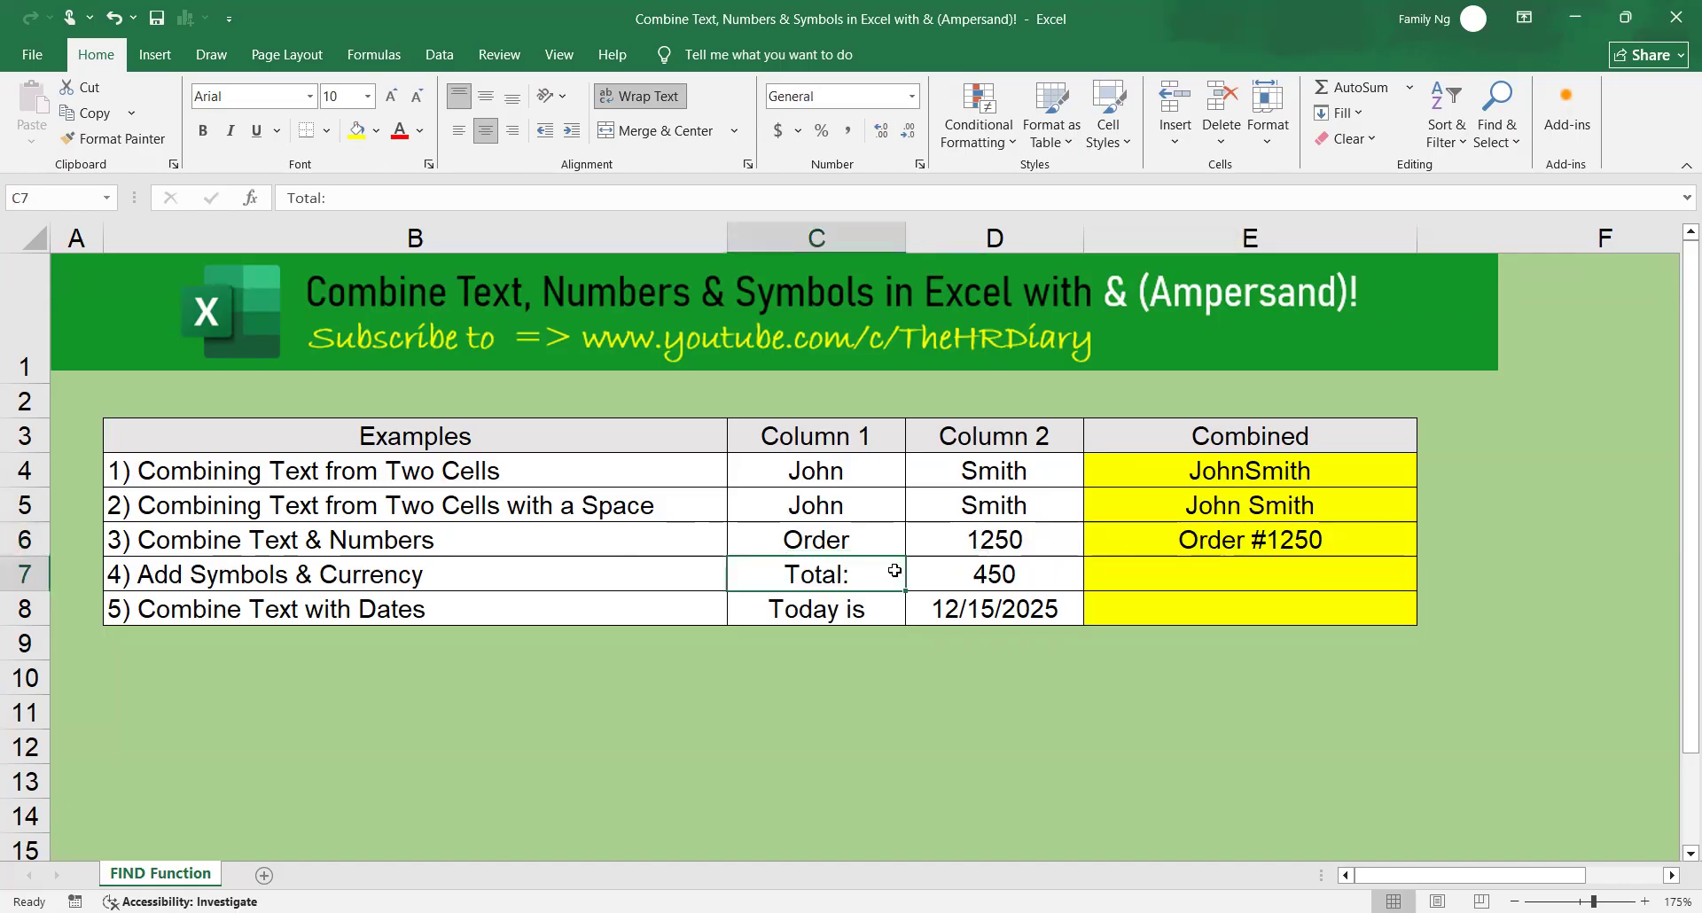
{"action": "left_click", "coordinate": [1046, 578]}
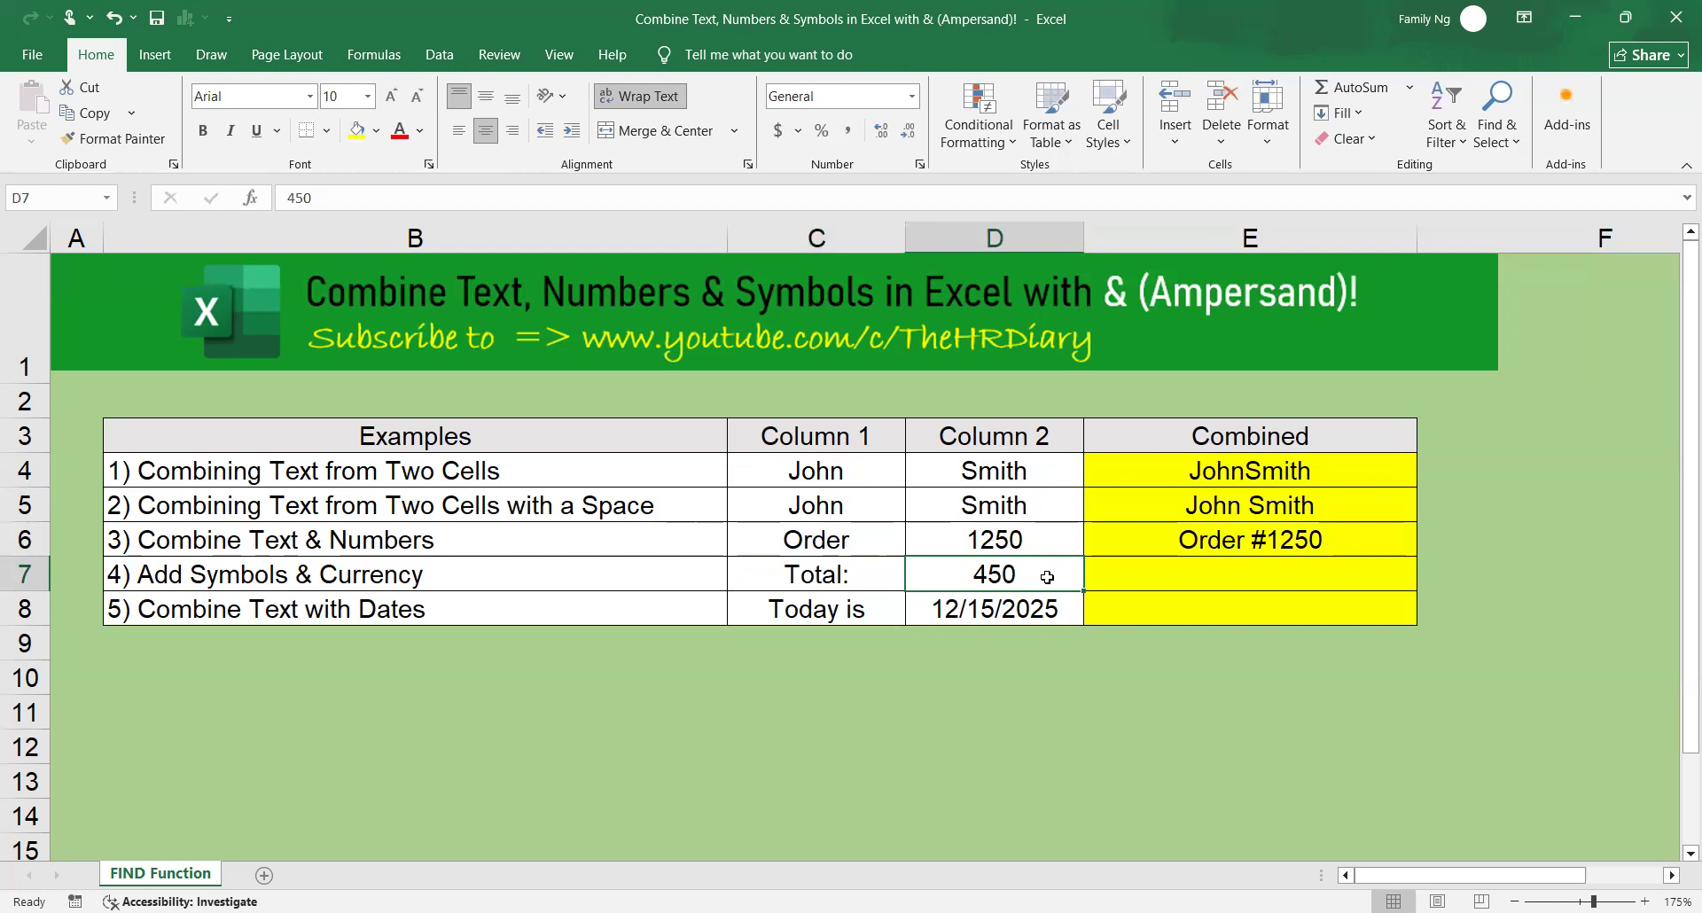
Enter the formula =C7&" $"&D7 in cell E7 to join the label and amount with a space and dollar sign.
{"action": "left_click", "coordinate": [1197, 580]}
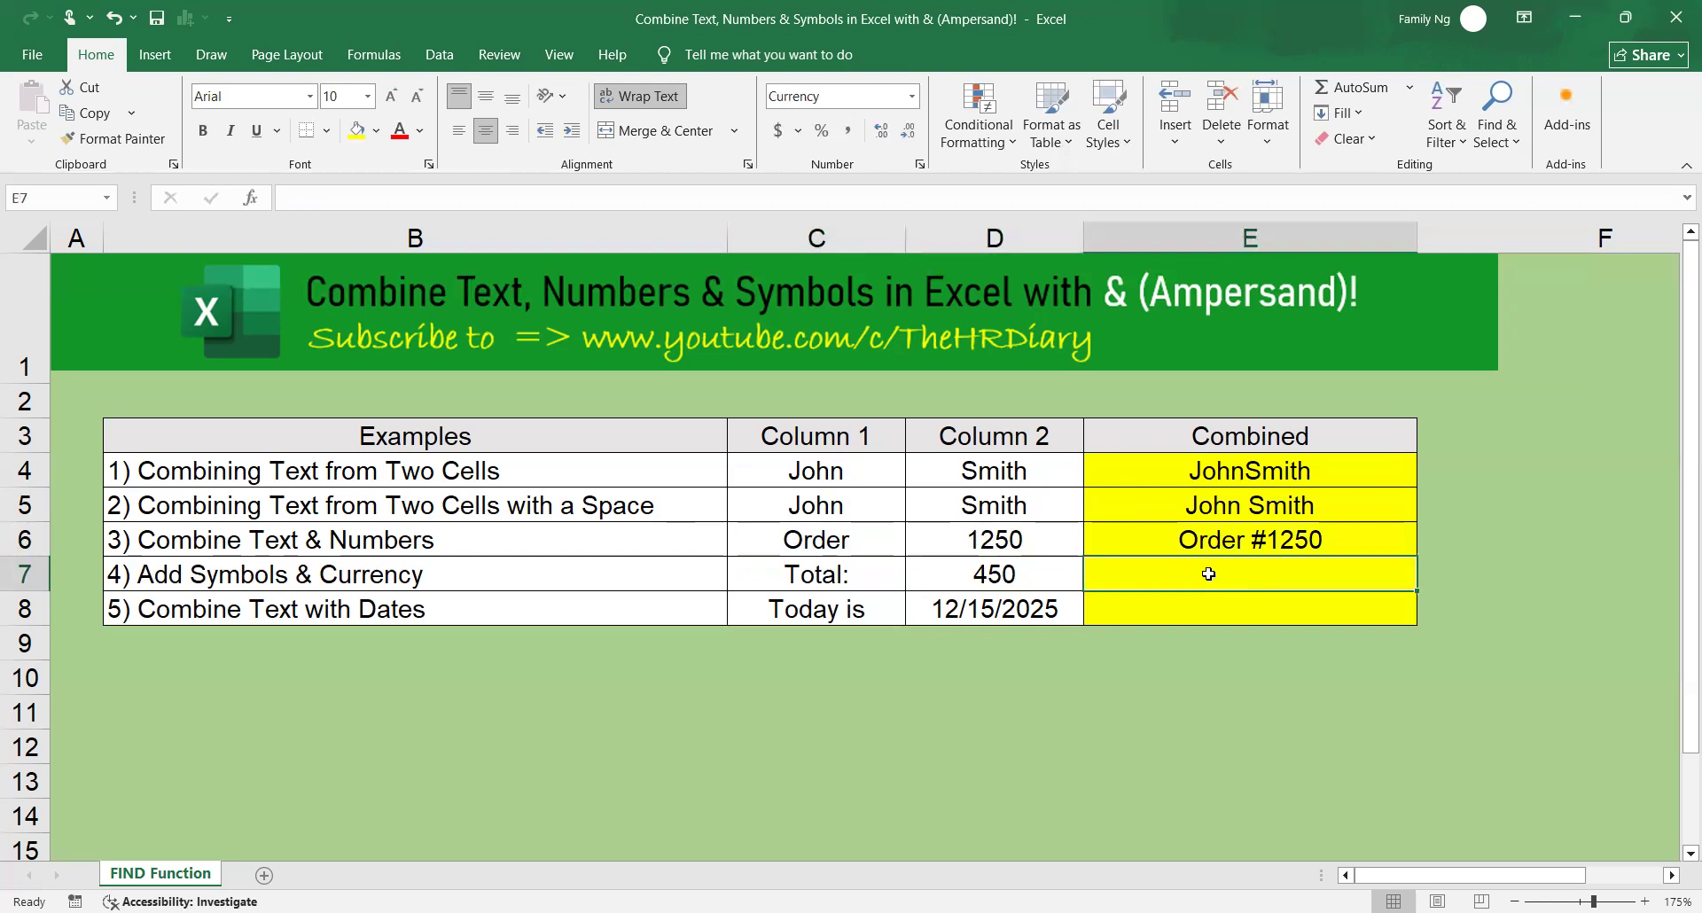
{"action": "type", "text": "="}
{"action": "left_click", "coordinate": [885, 577]}
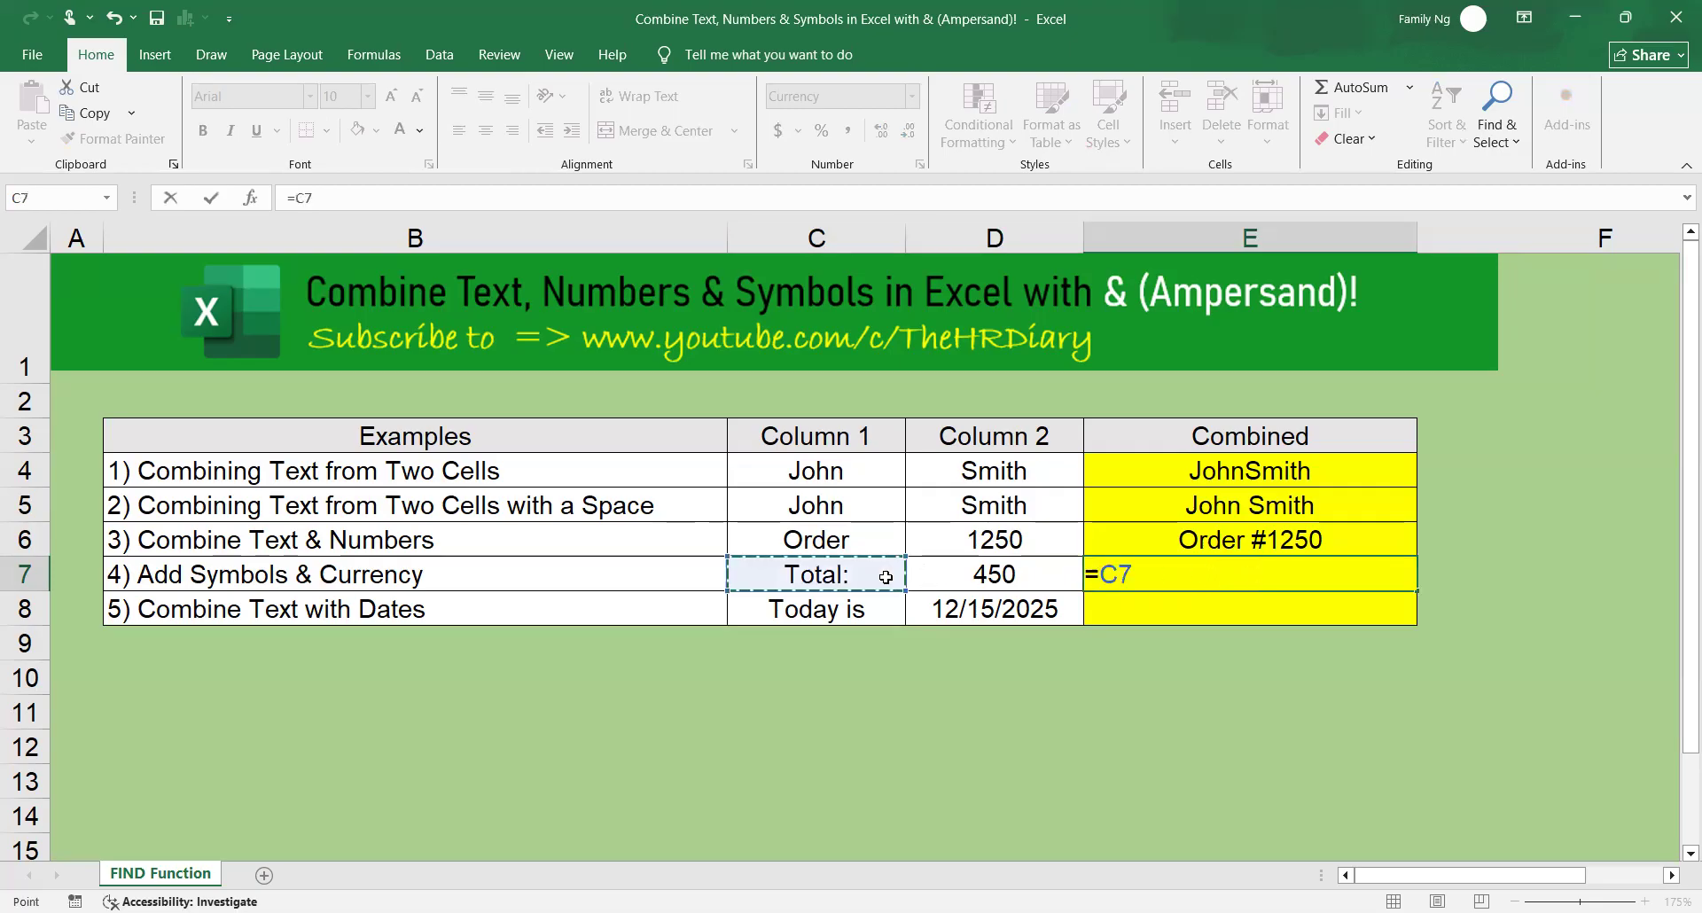
{"action": "type", "text": "&"}
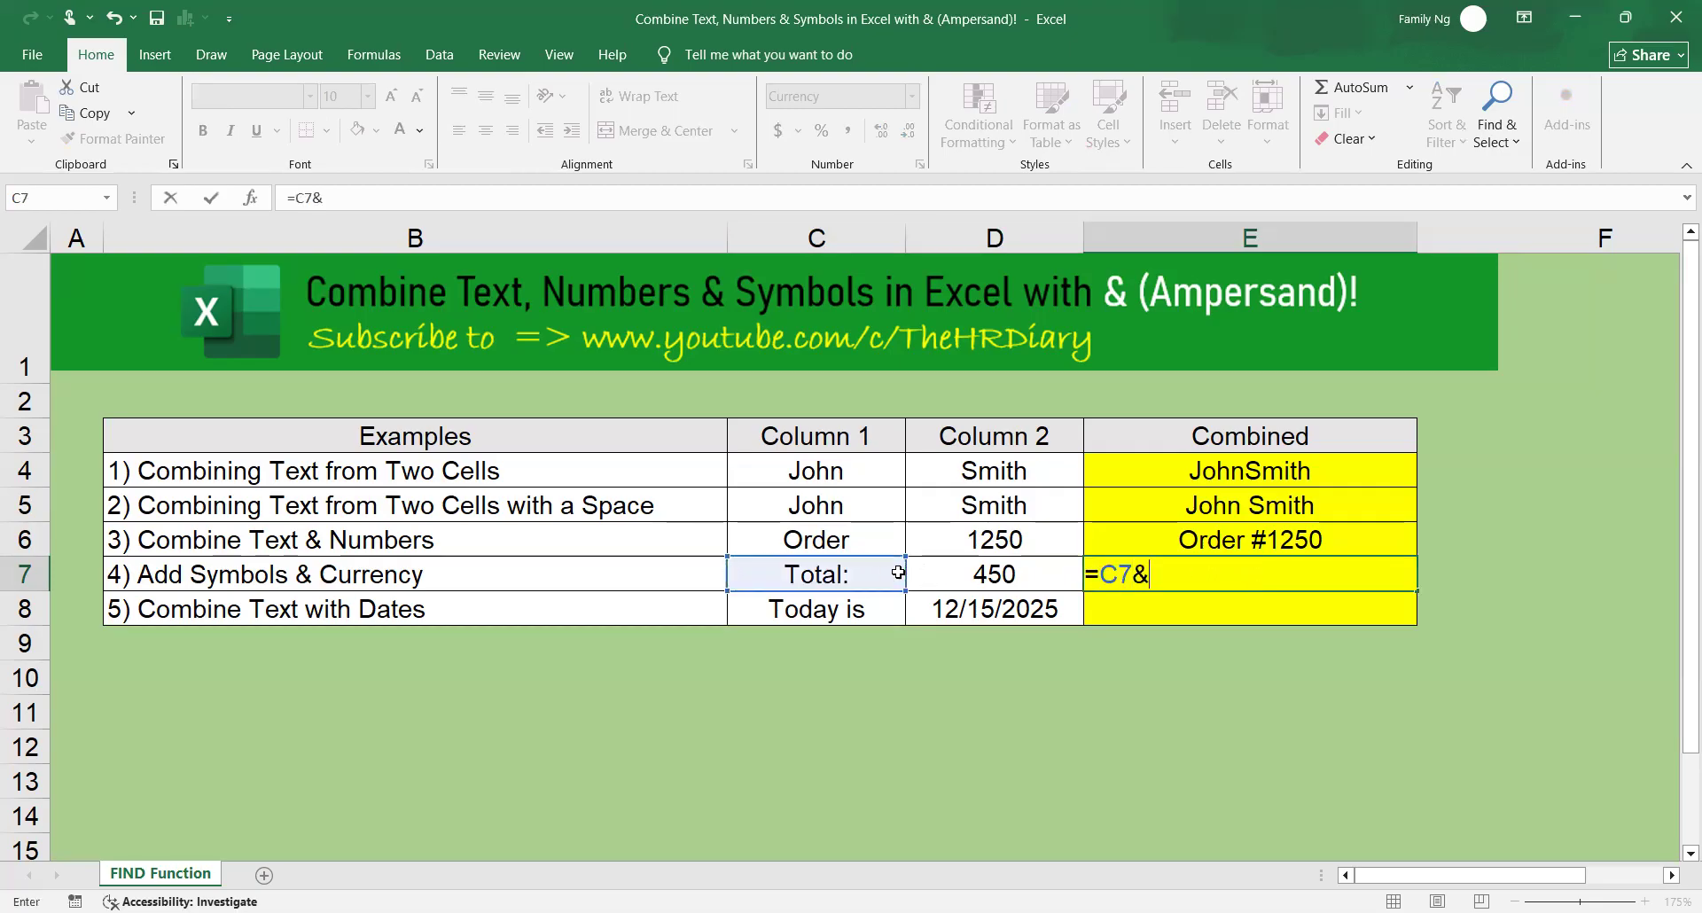
{"action": "type", "text": "\" $\"&"}
{"action": "left_click", "coordinate": [967, 573]}
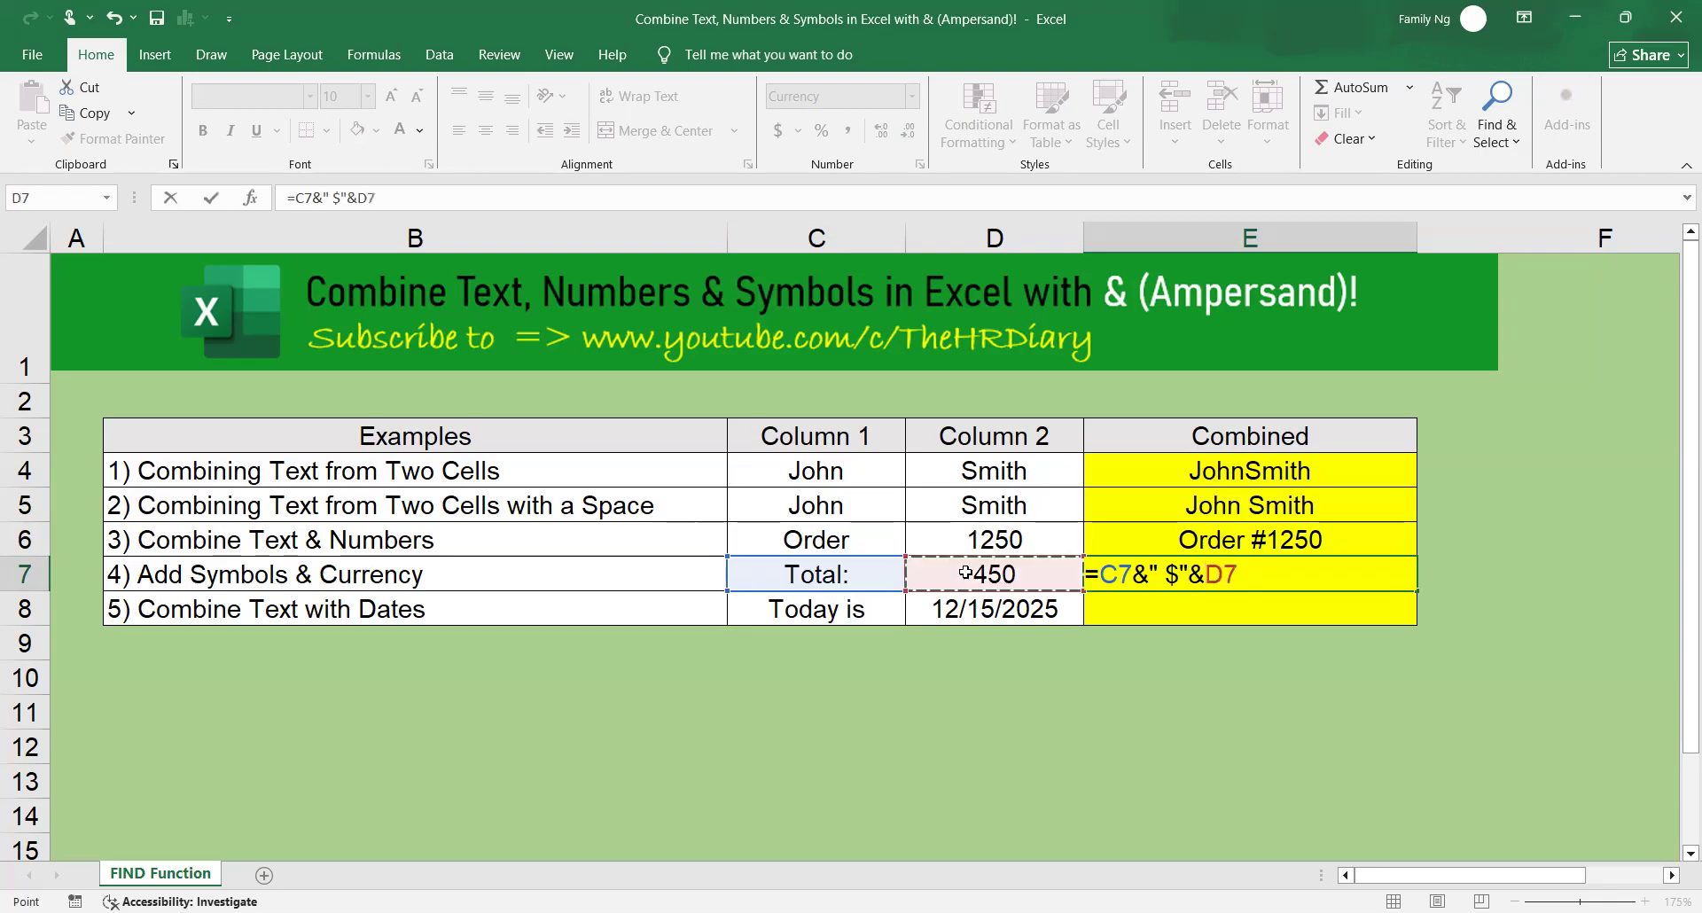
{"action": "key", "text": "Return"}
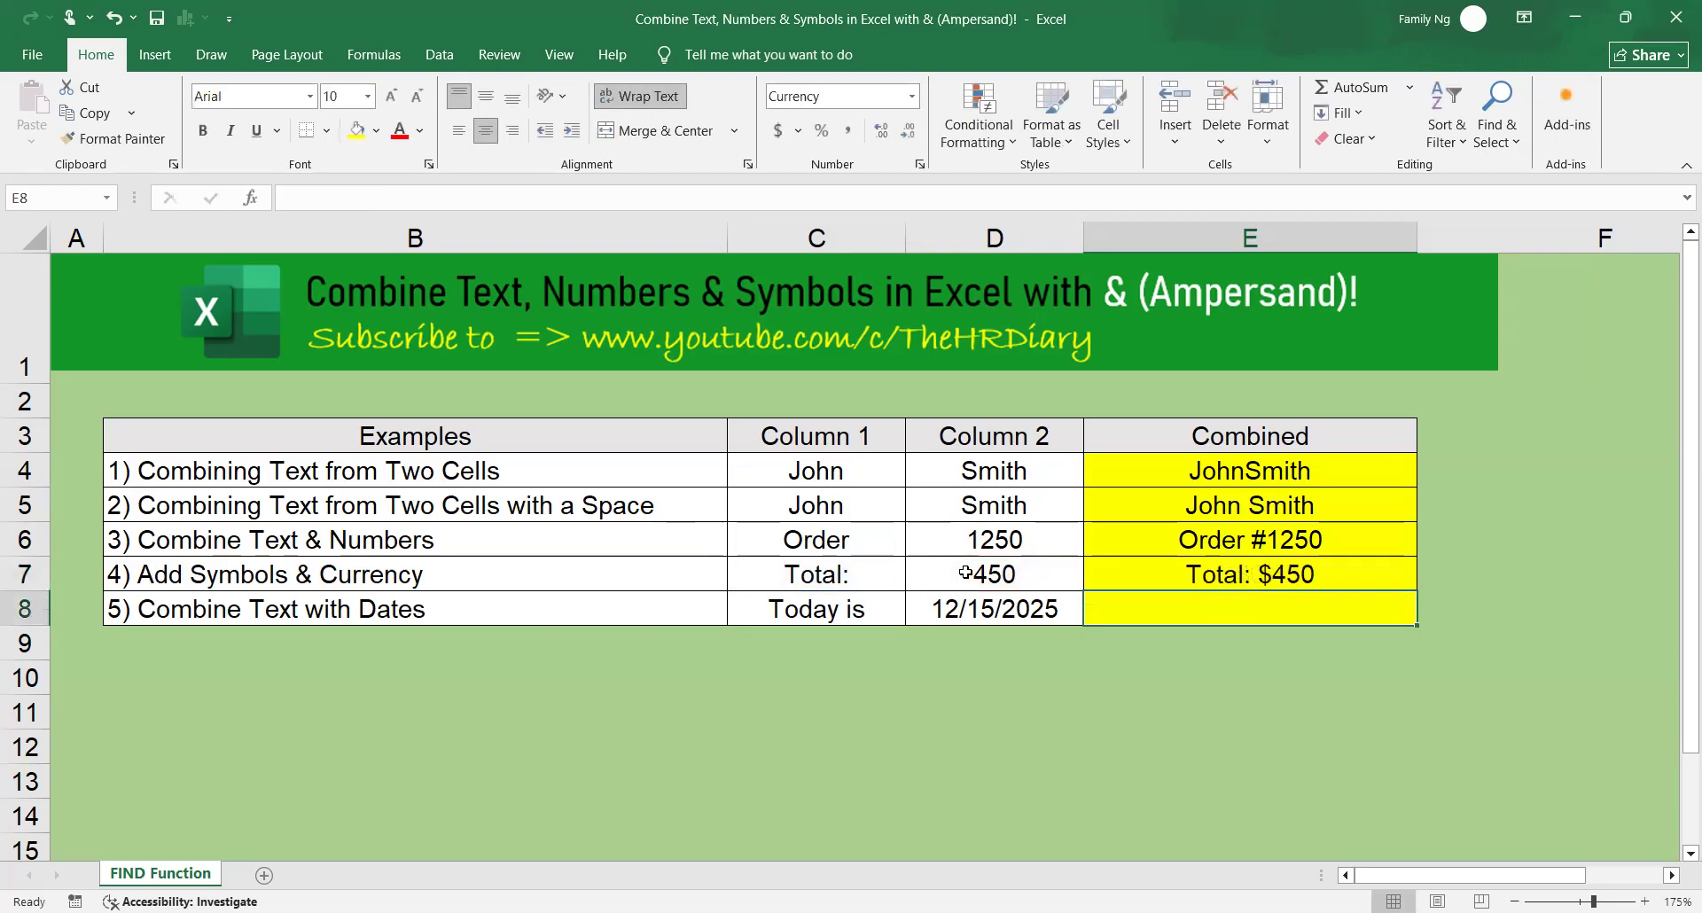
{"action": "left_click", "coordinate": [1338, 579]}
{"action": "left_click", "coordinate": [1340, 618]}
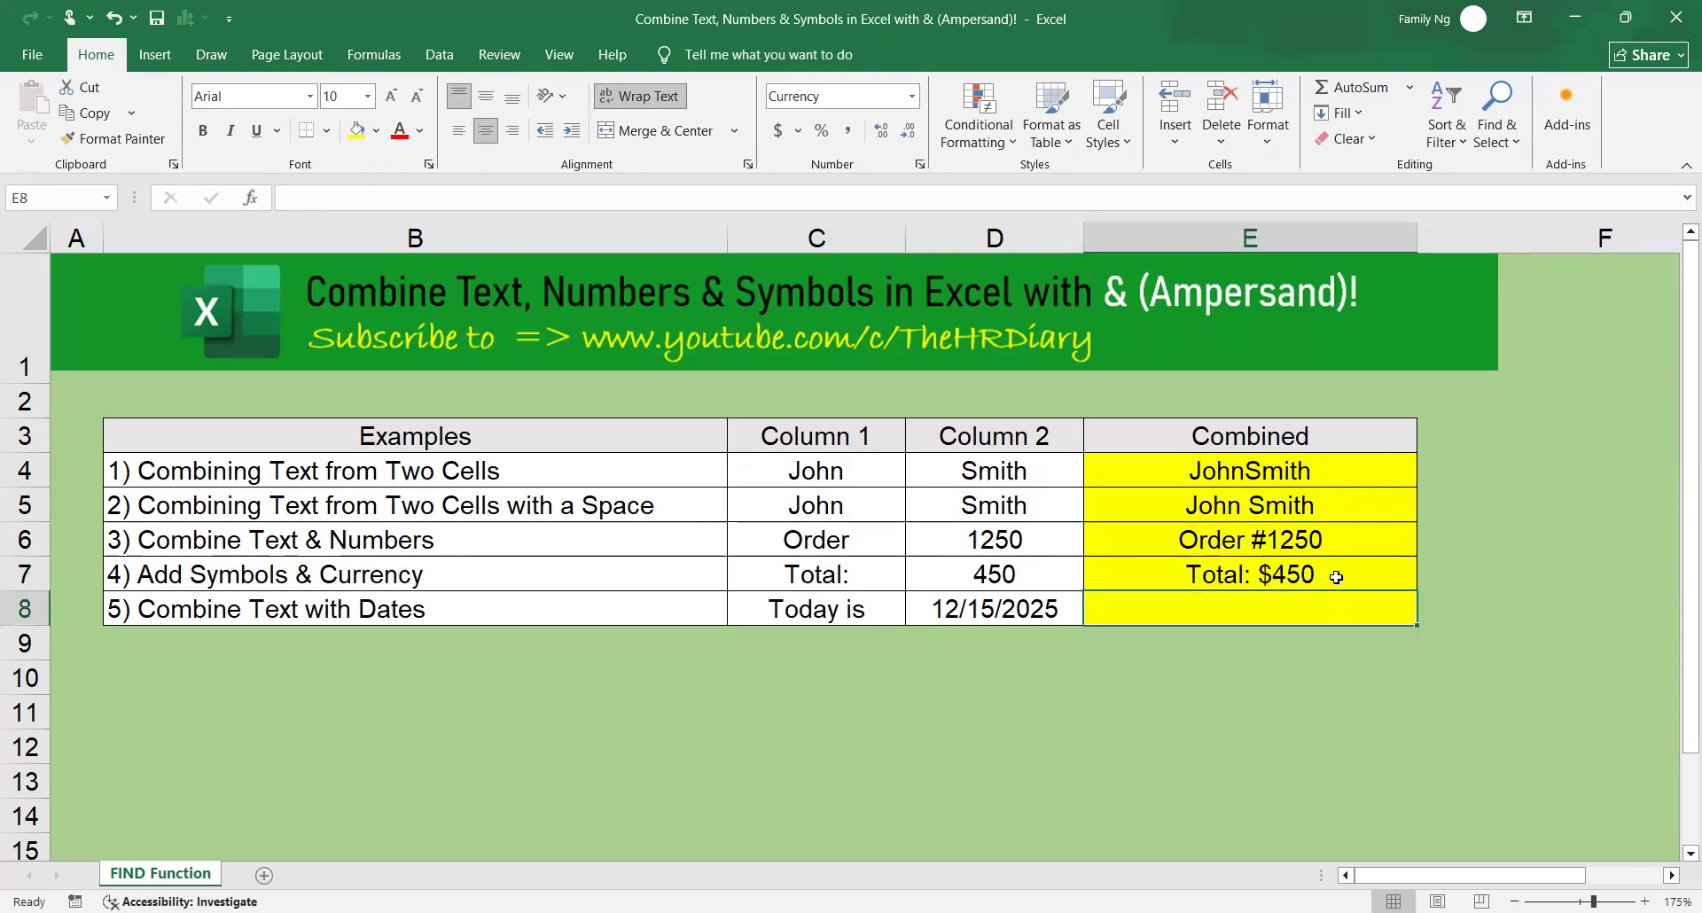
{"action": "left_click", "coordinate": [1337, 578]}
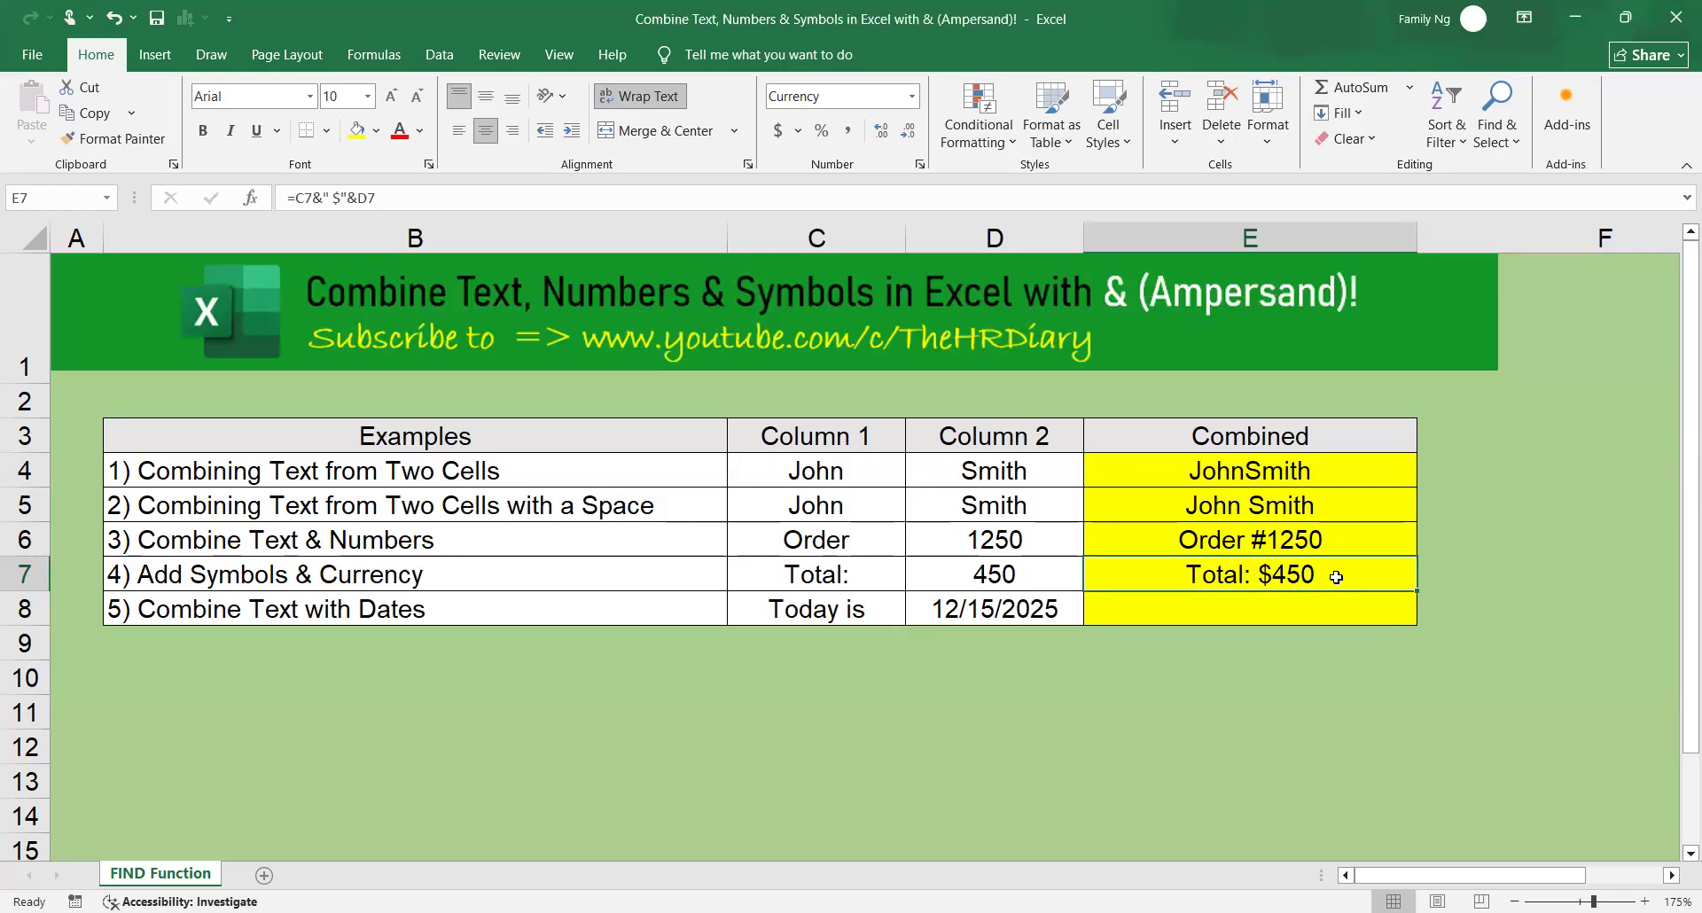
Begin the formula in cell E8 with =C8&" "&TEXT( to join the text and a space to a formatted date.
{"action": "left_click", "coordinate": [499, 608]}
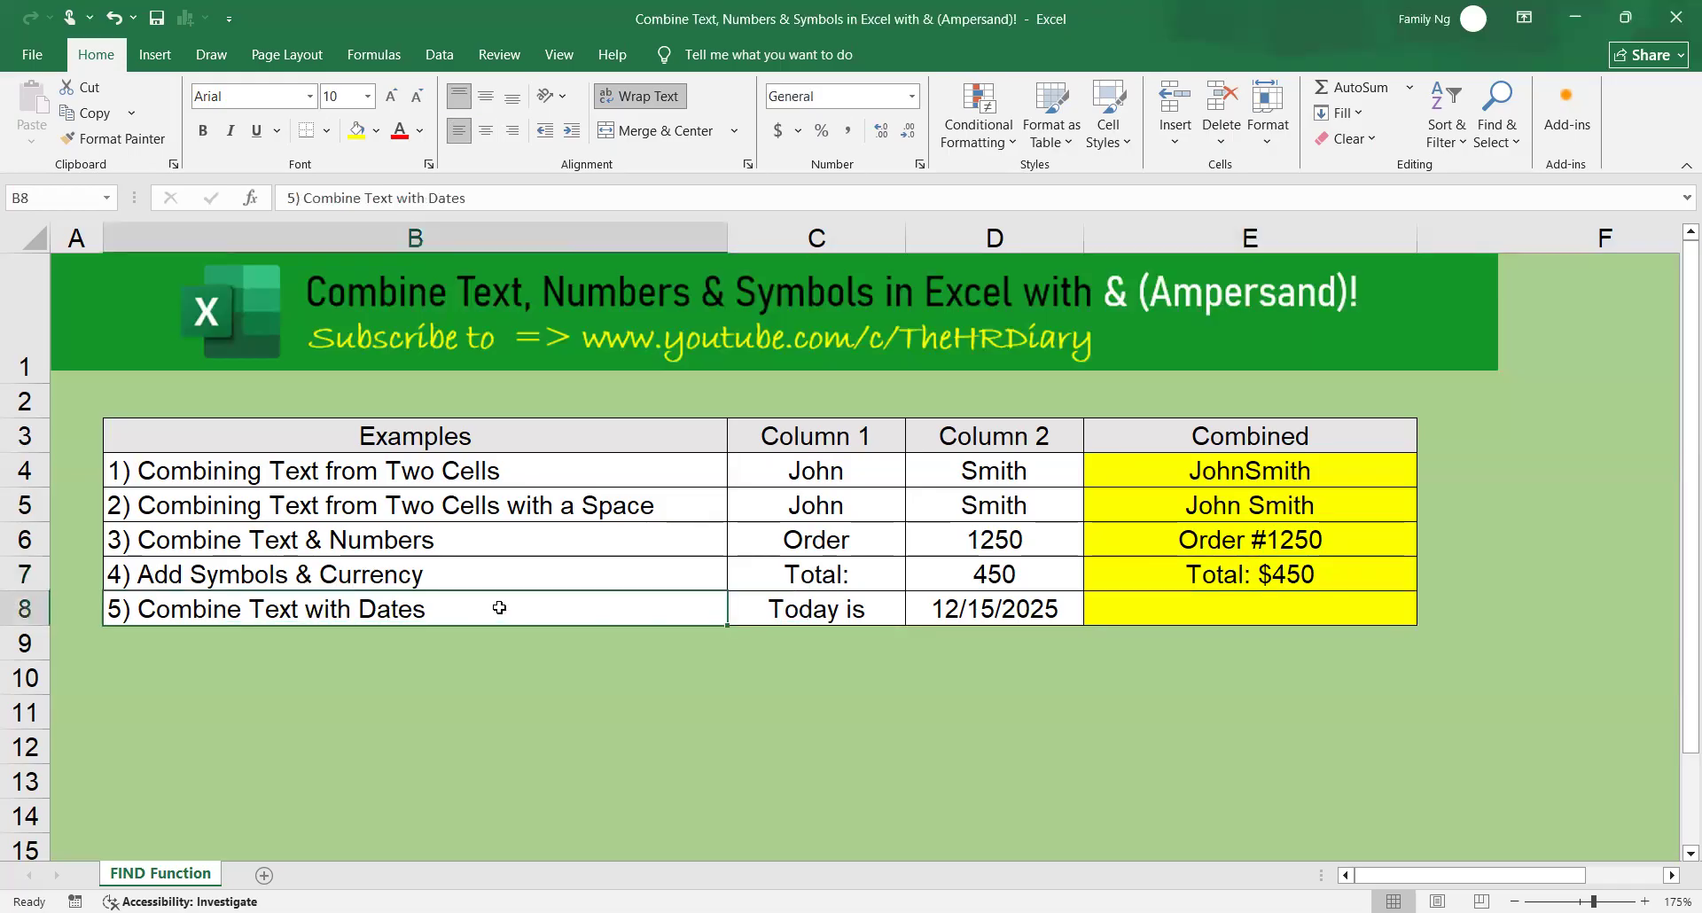
{"action": "left_click", "coordinate": [830, 611]}
{"action": "left_click", "coordinate": [1024, 612]}
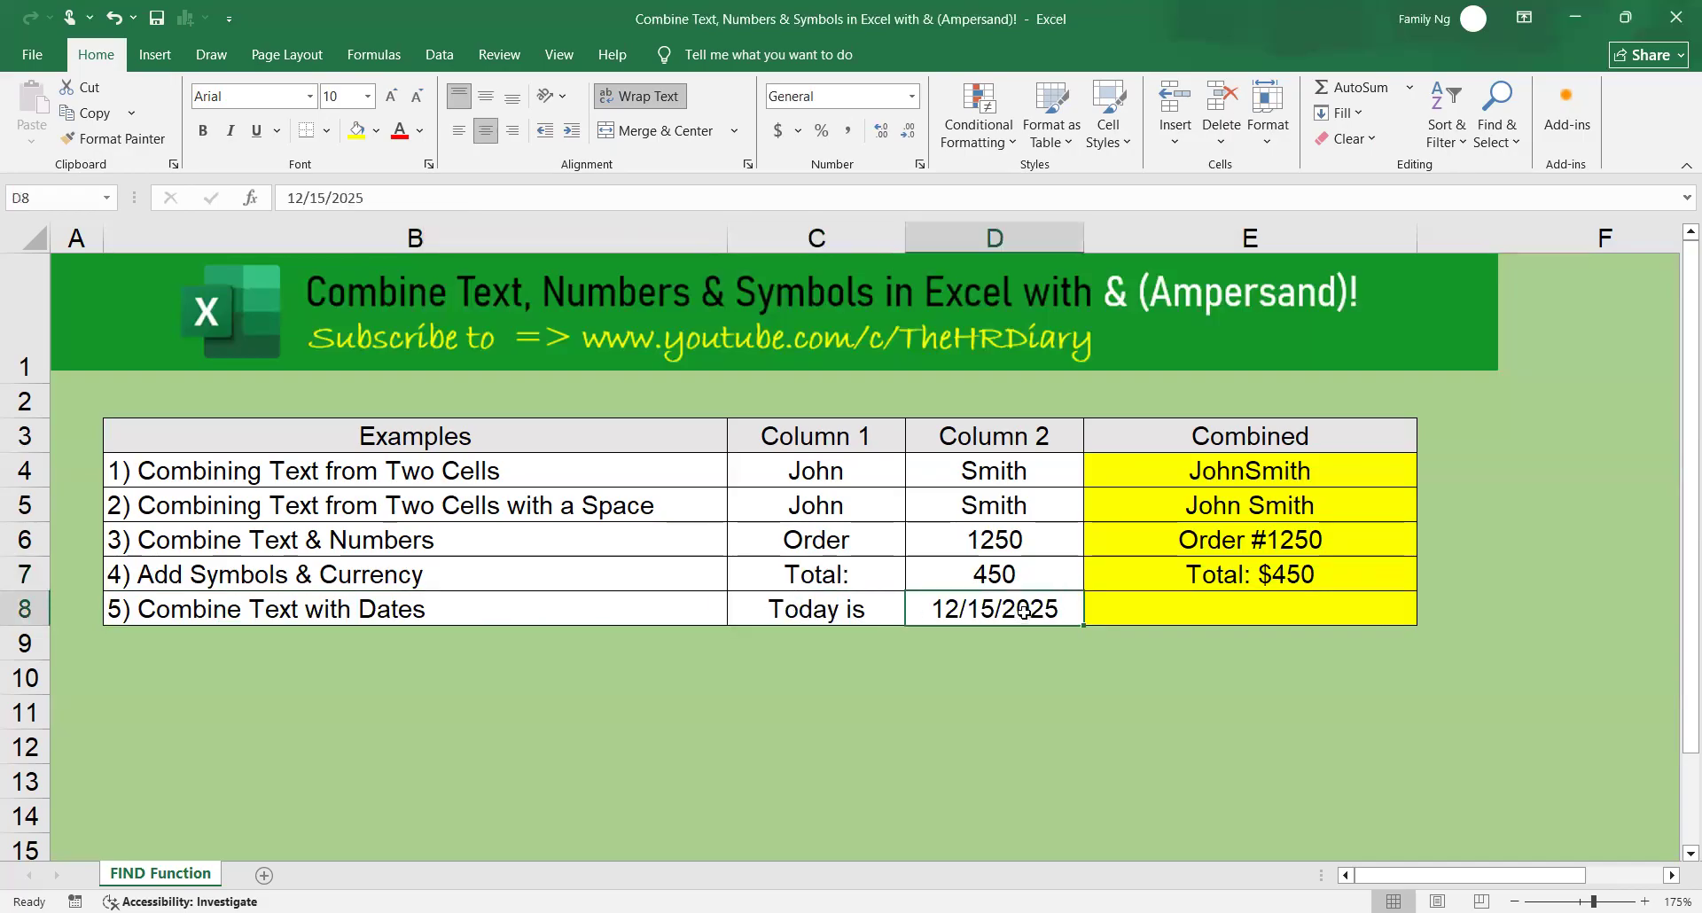
{"action": "left_click", "coordinate": [850, 612]}
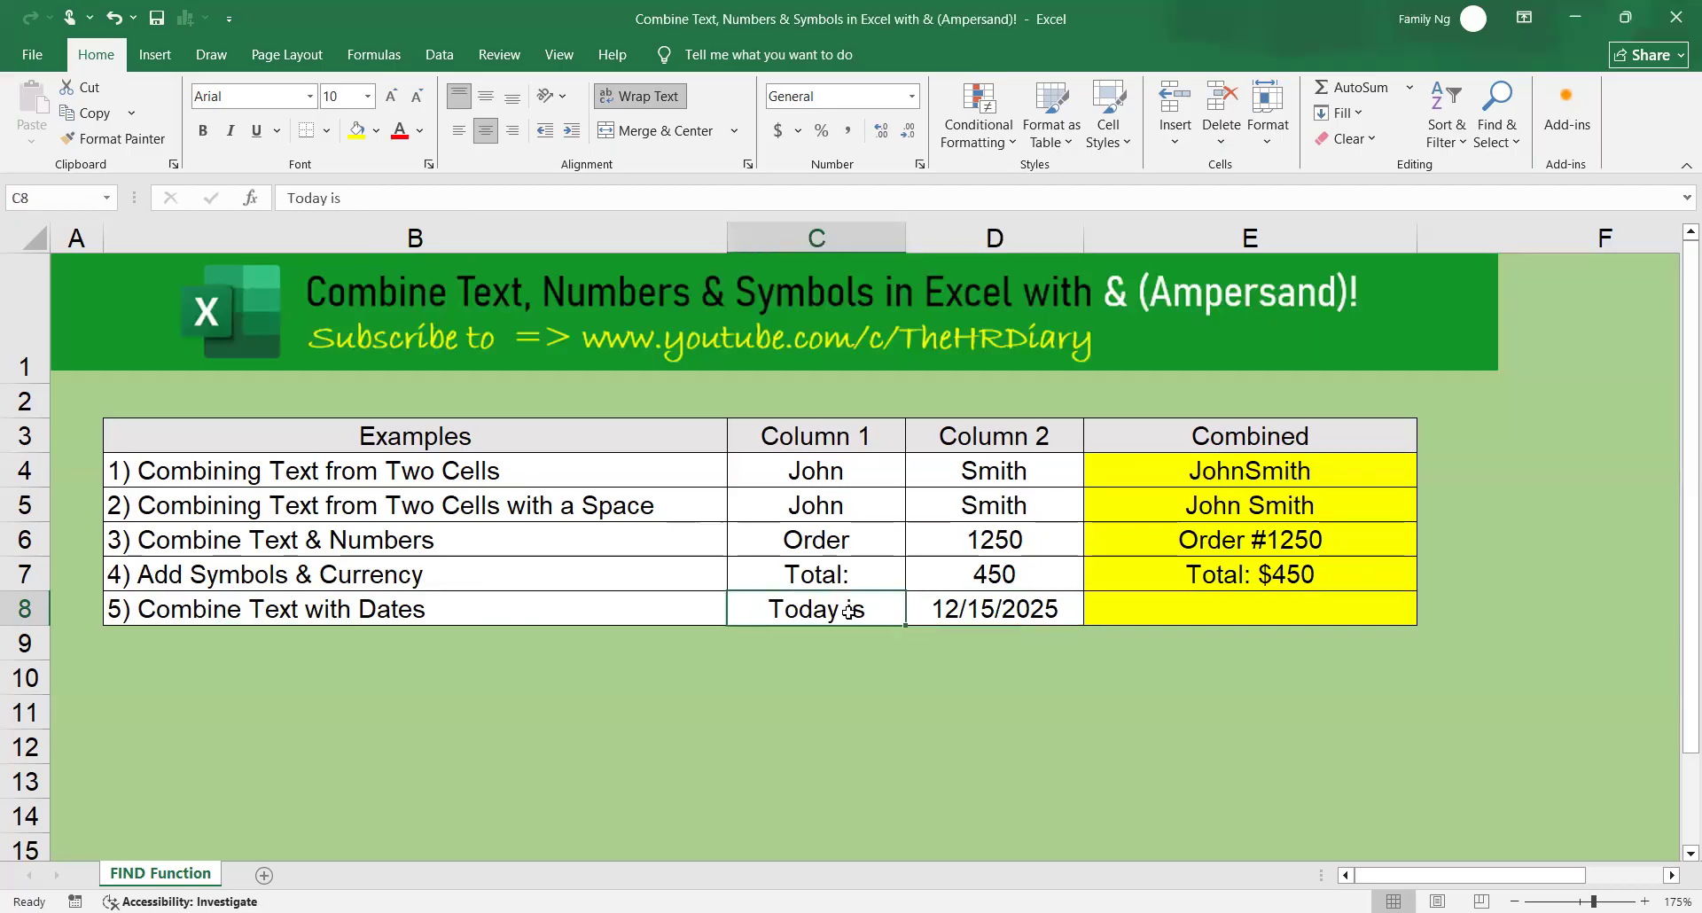
{"action": "left_click", "coordinate": [1063, 608]}
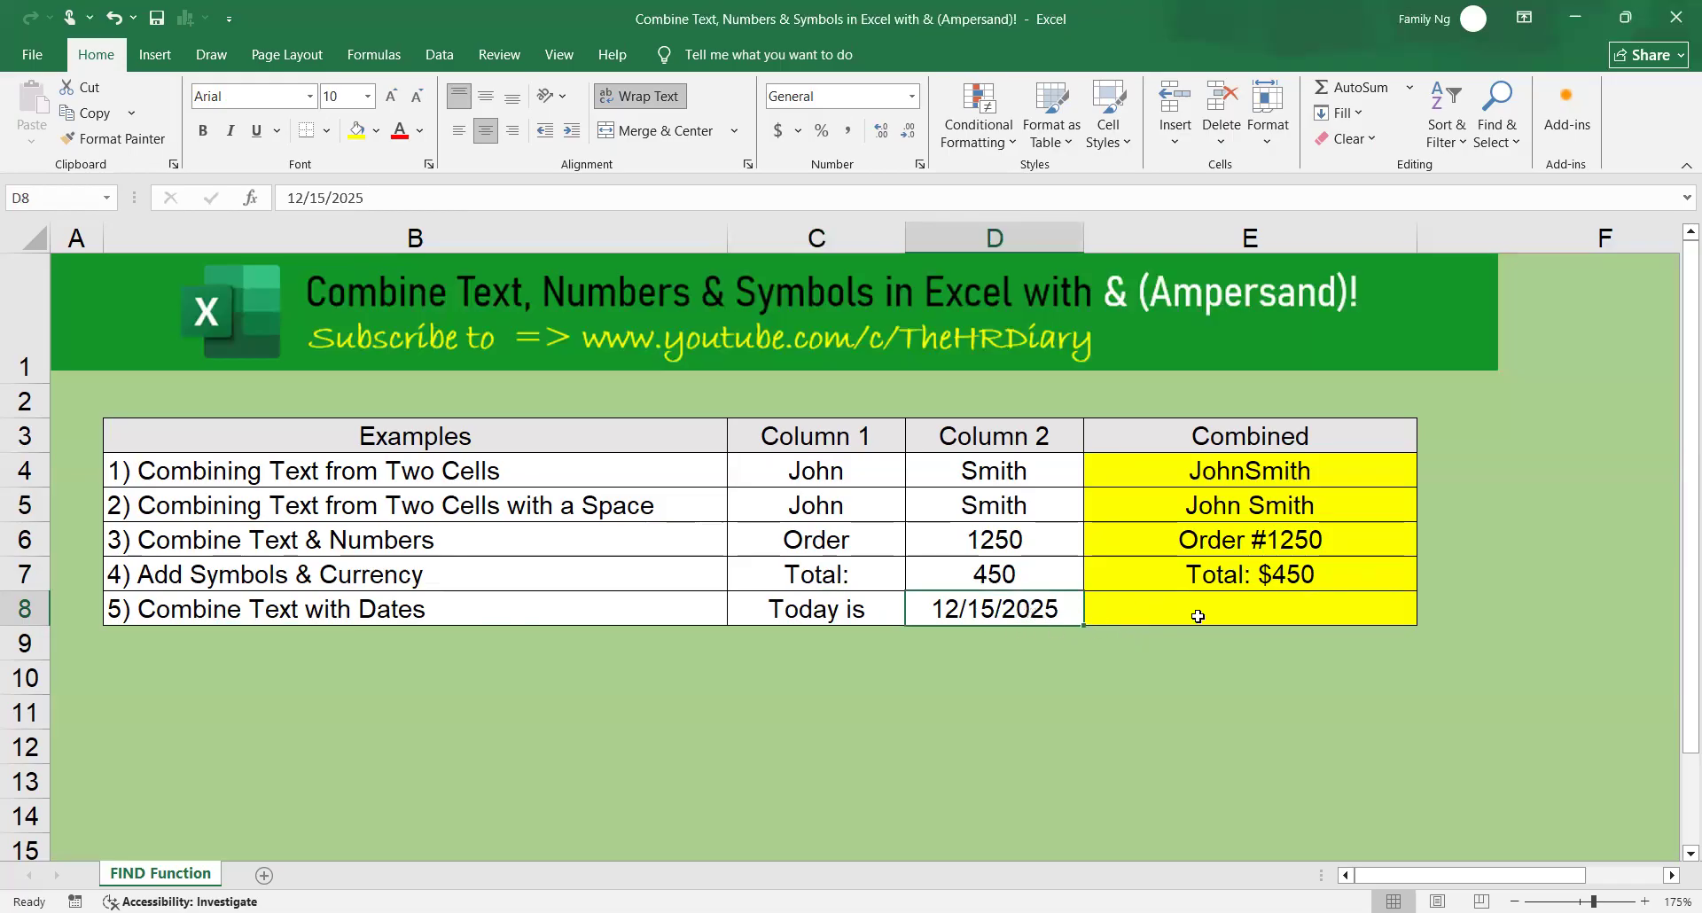
{"action": "left_click", "coordinate": [1251, 609]}
{"action": "type", "text": "="}
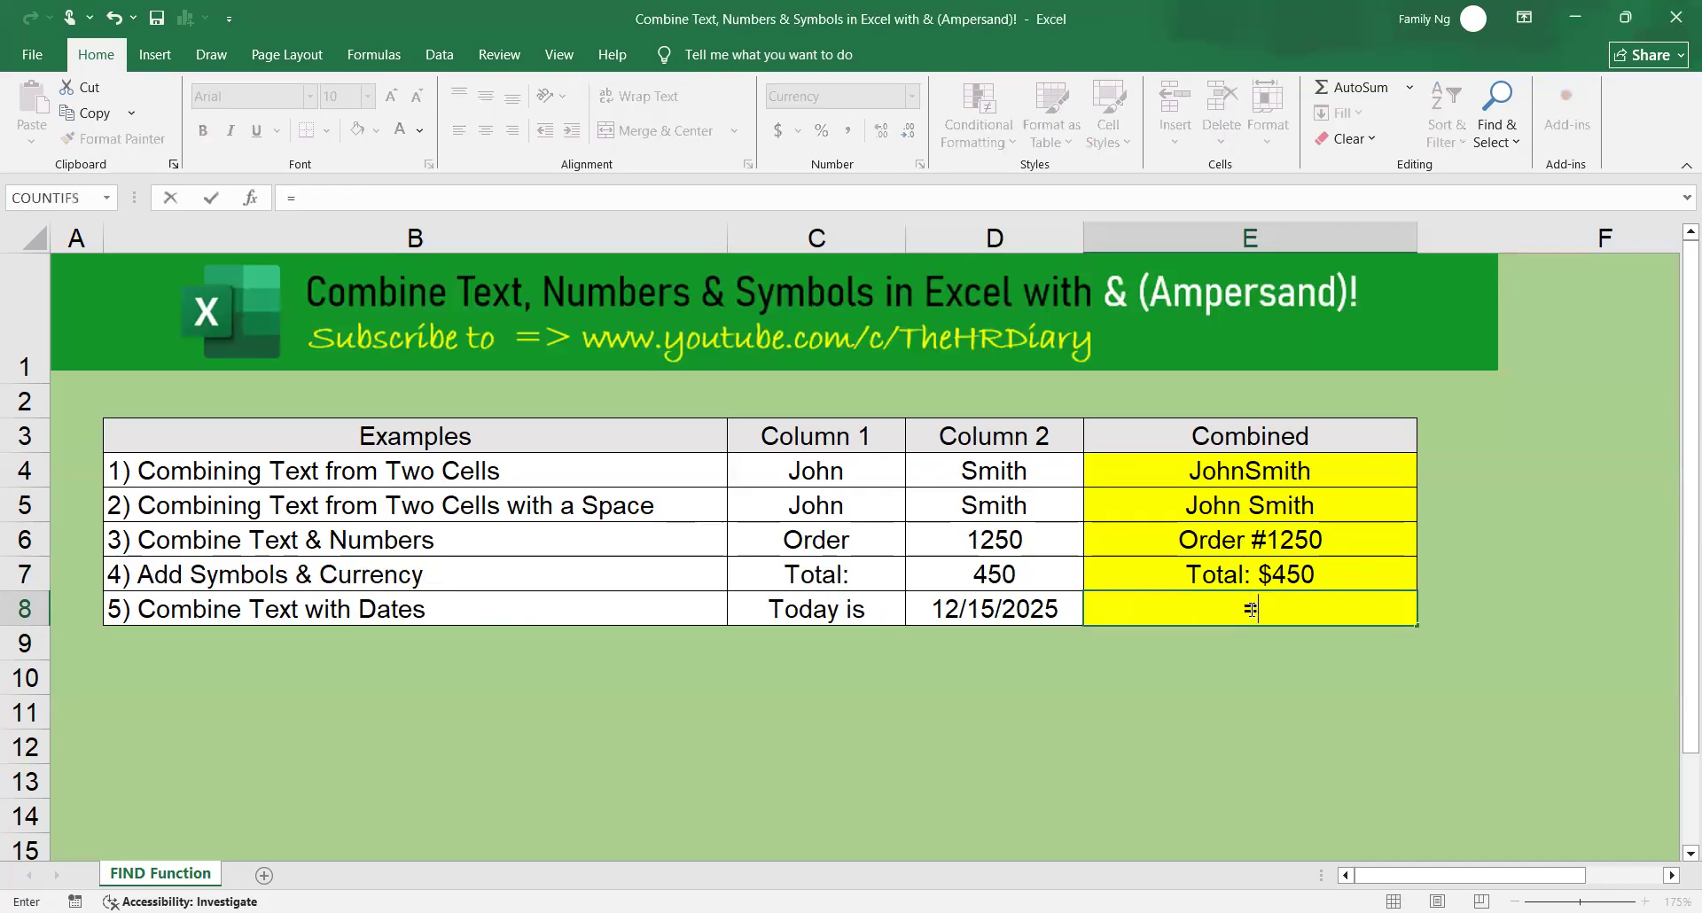
{"action": "left_click", "coordinate": [871, 610]}
{"action": "type", "text": "&"}
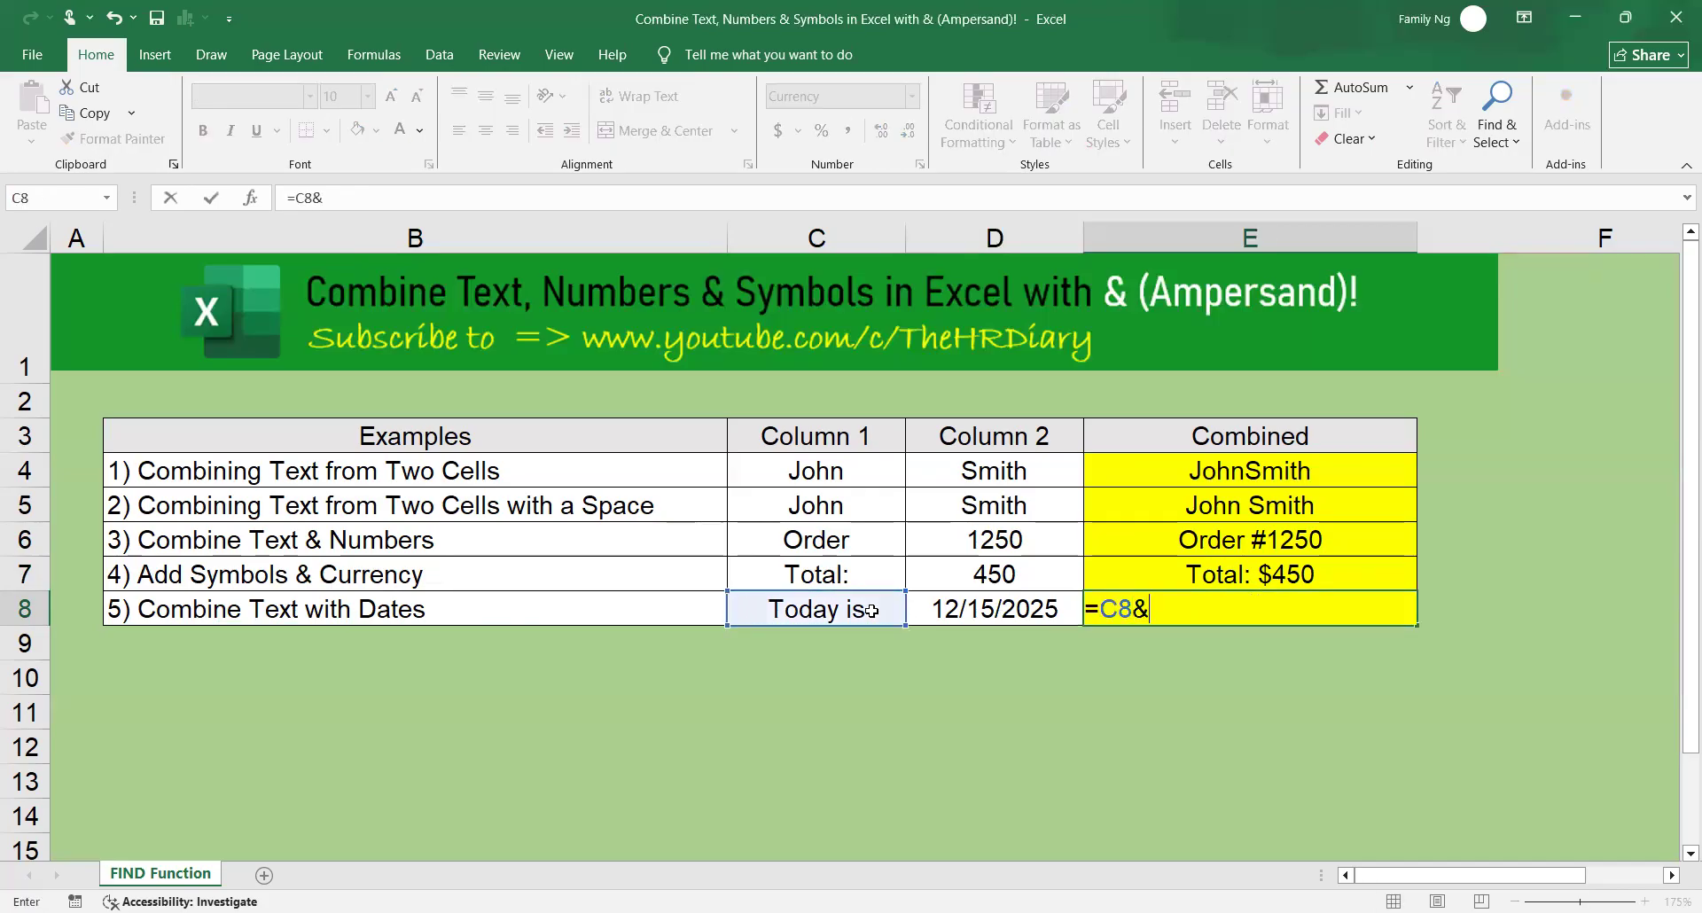
{"action": "type", "text": "\" \"&text("}
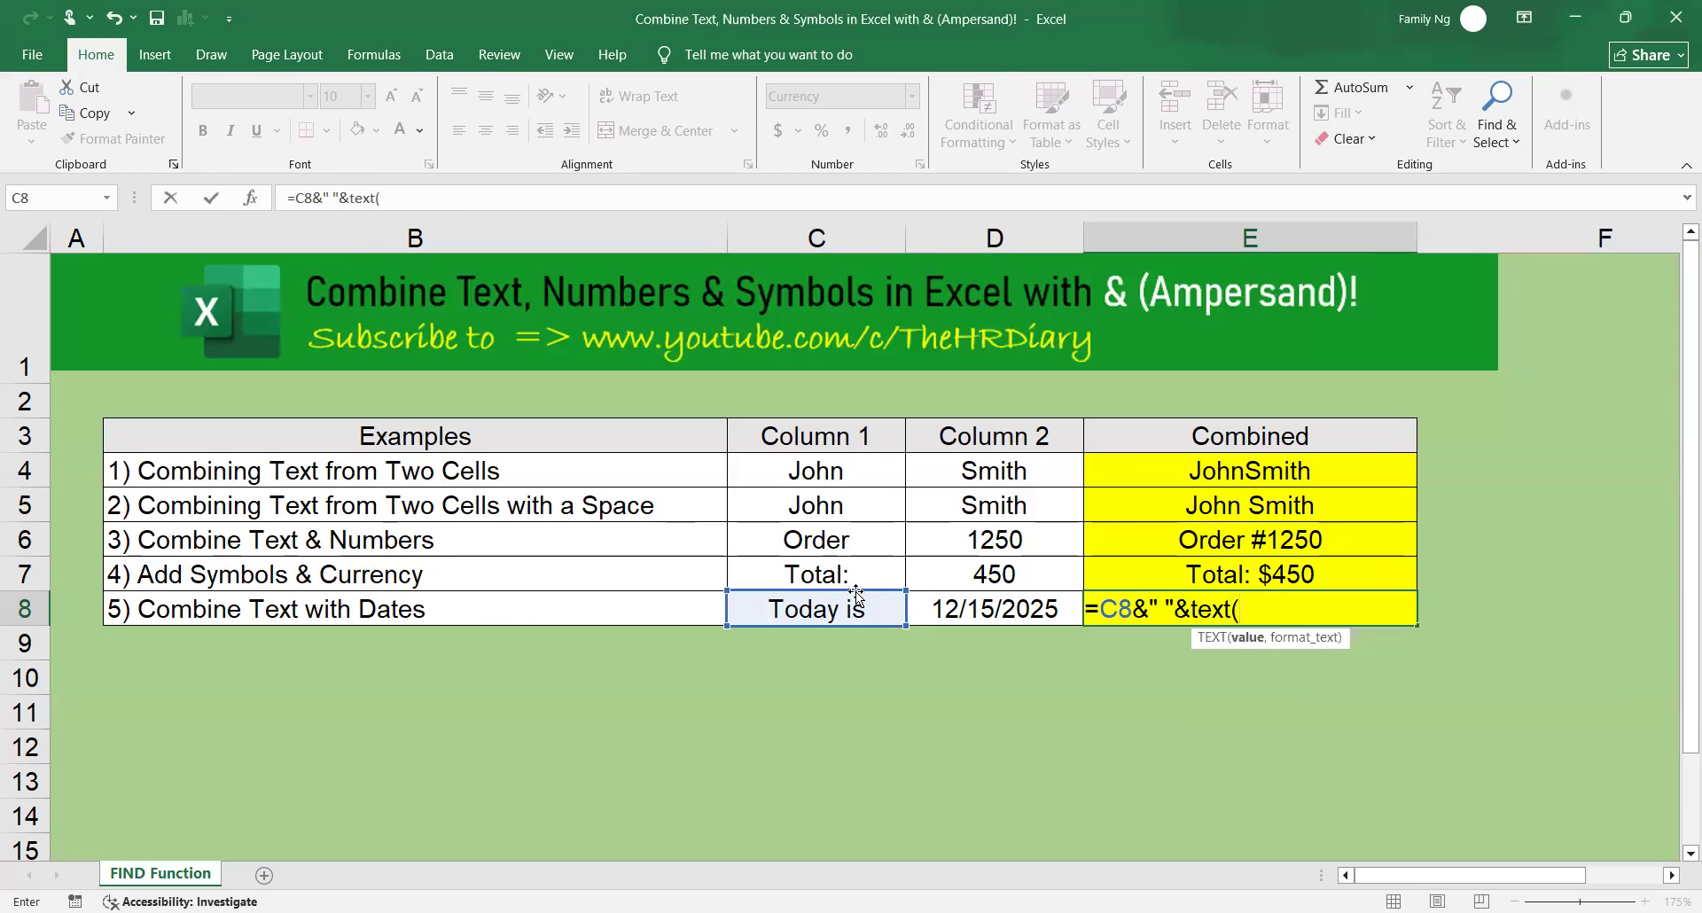
Supply date cell D8 and the format dd-mm-yyy to the TEXT function in E8, and try to enter the formula.
{"action": "left_click", "coordinate": [1025, 609]}
{"action": "type", "text": ","}
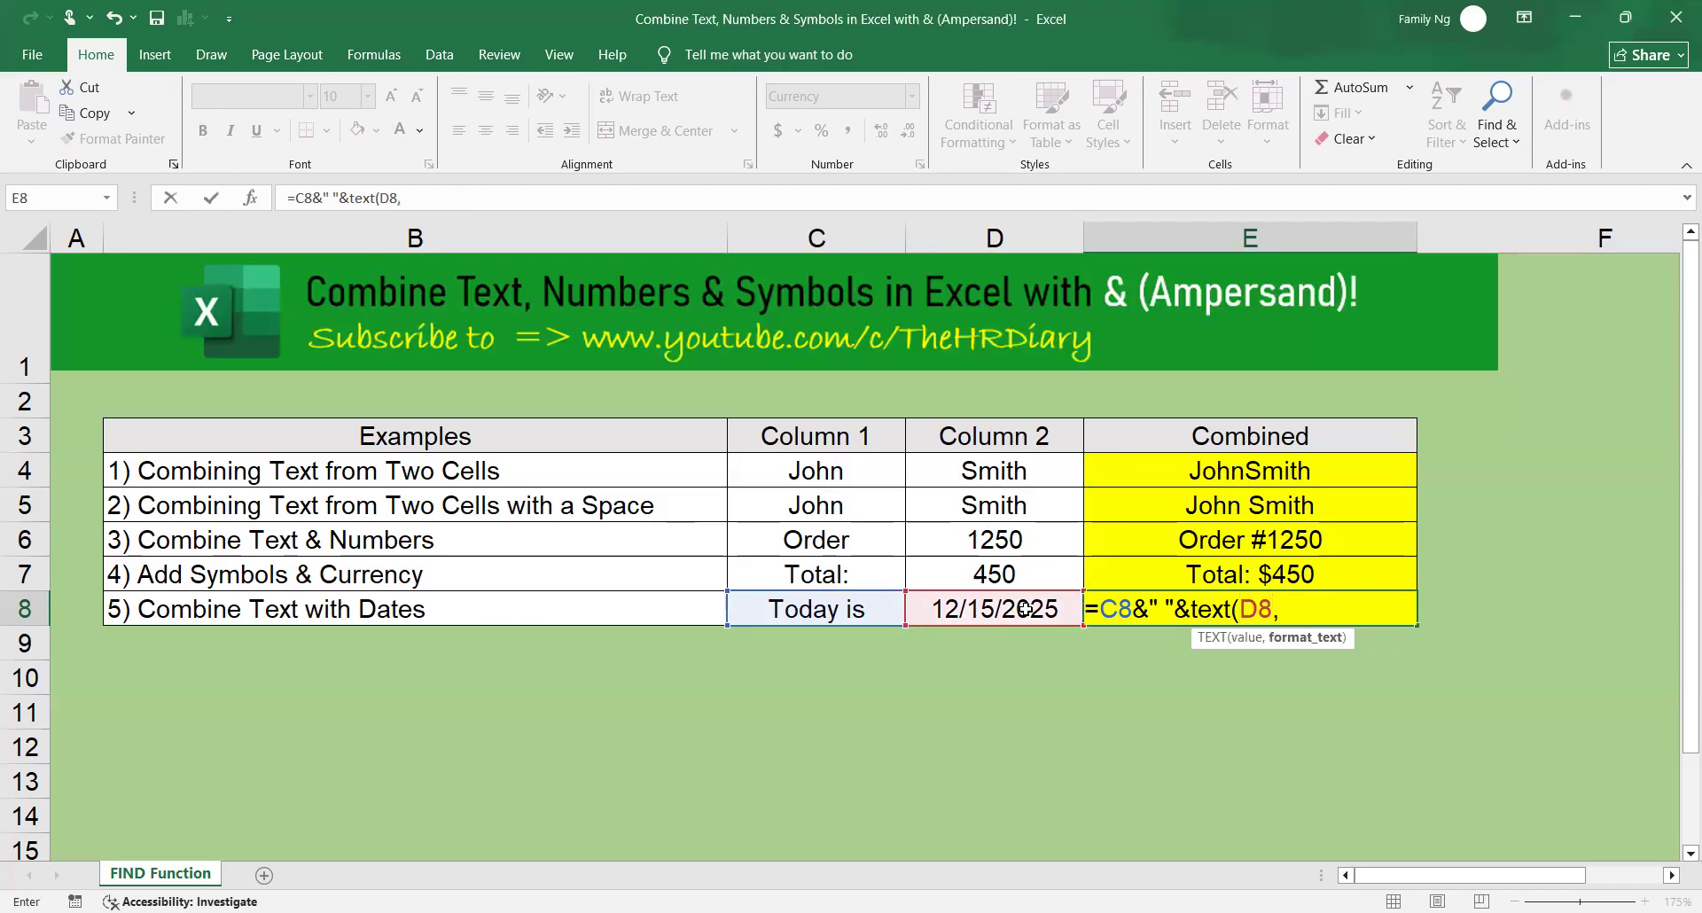
{"action": "type", "text": "\"dd-mm-yy"}
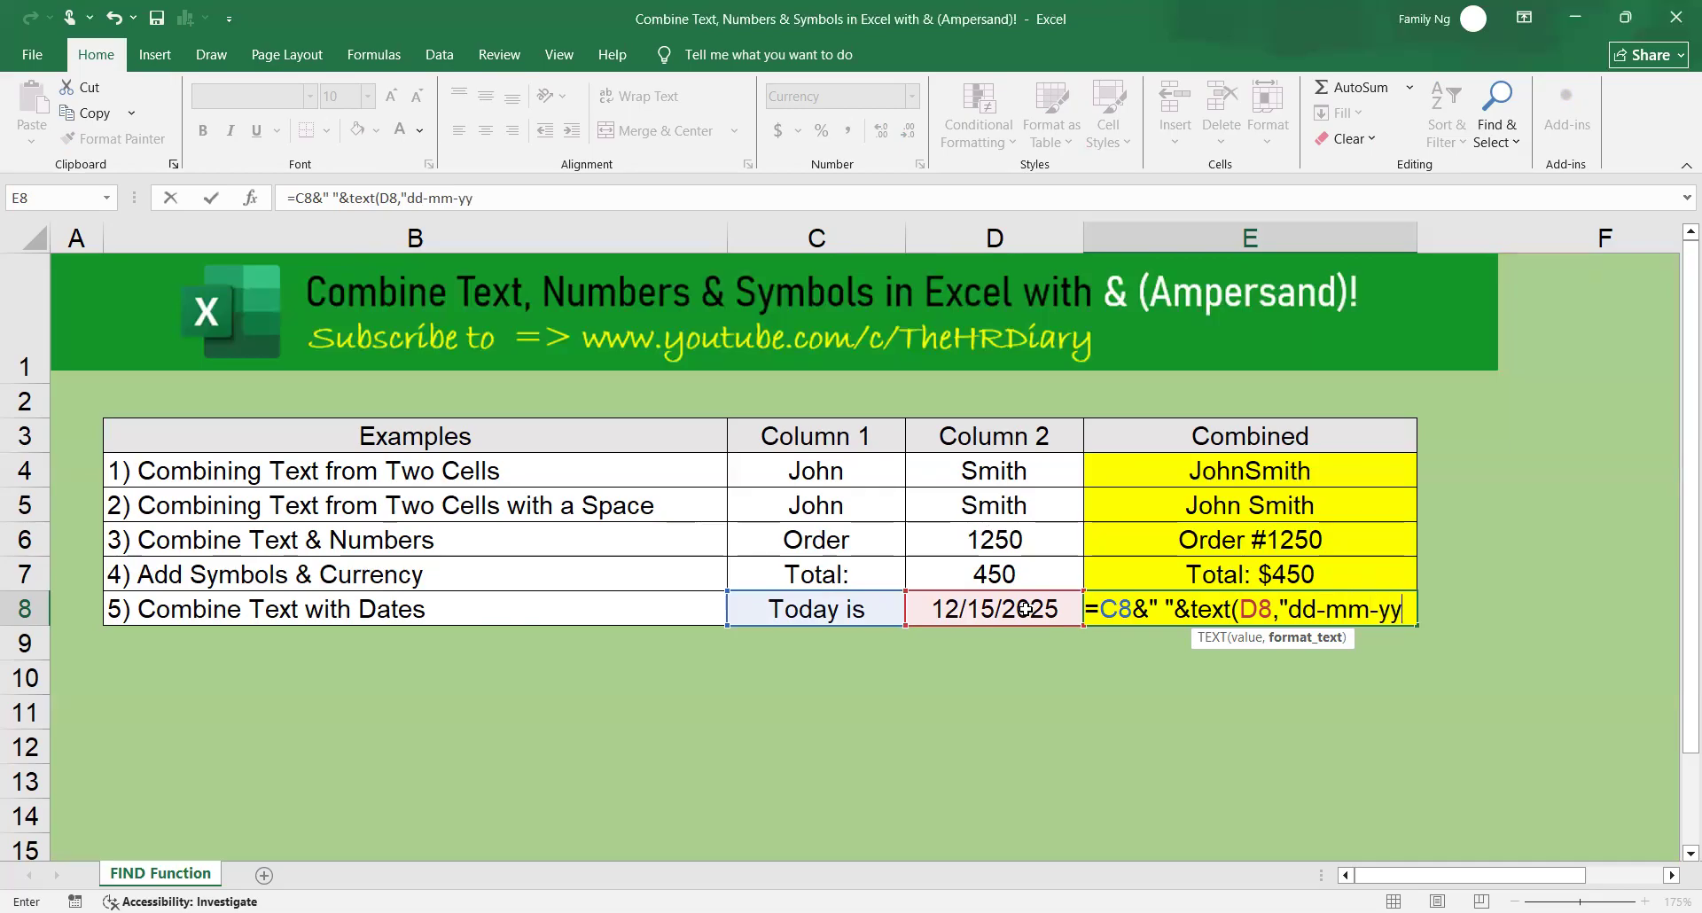
{"action": "type", "text": "y)"}
{"action": "key", "text": "Return"}
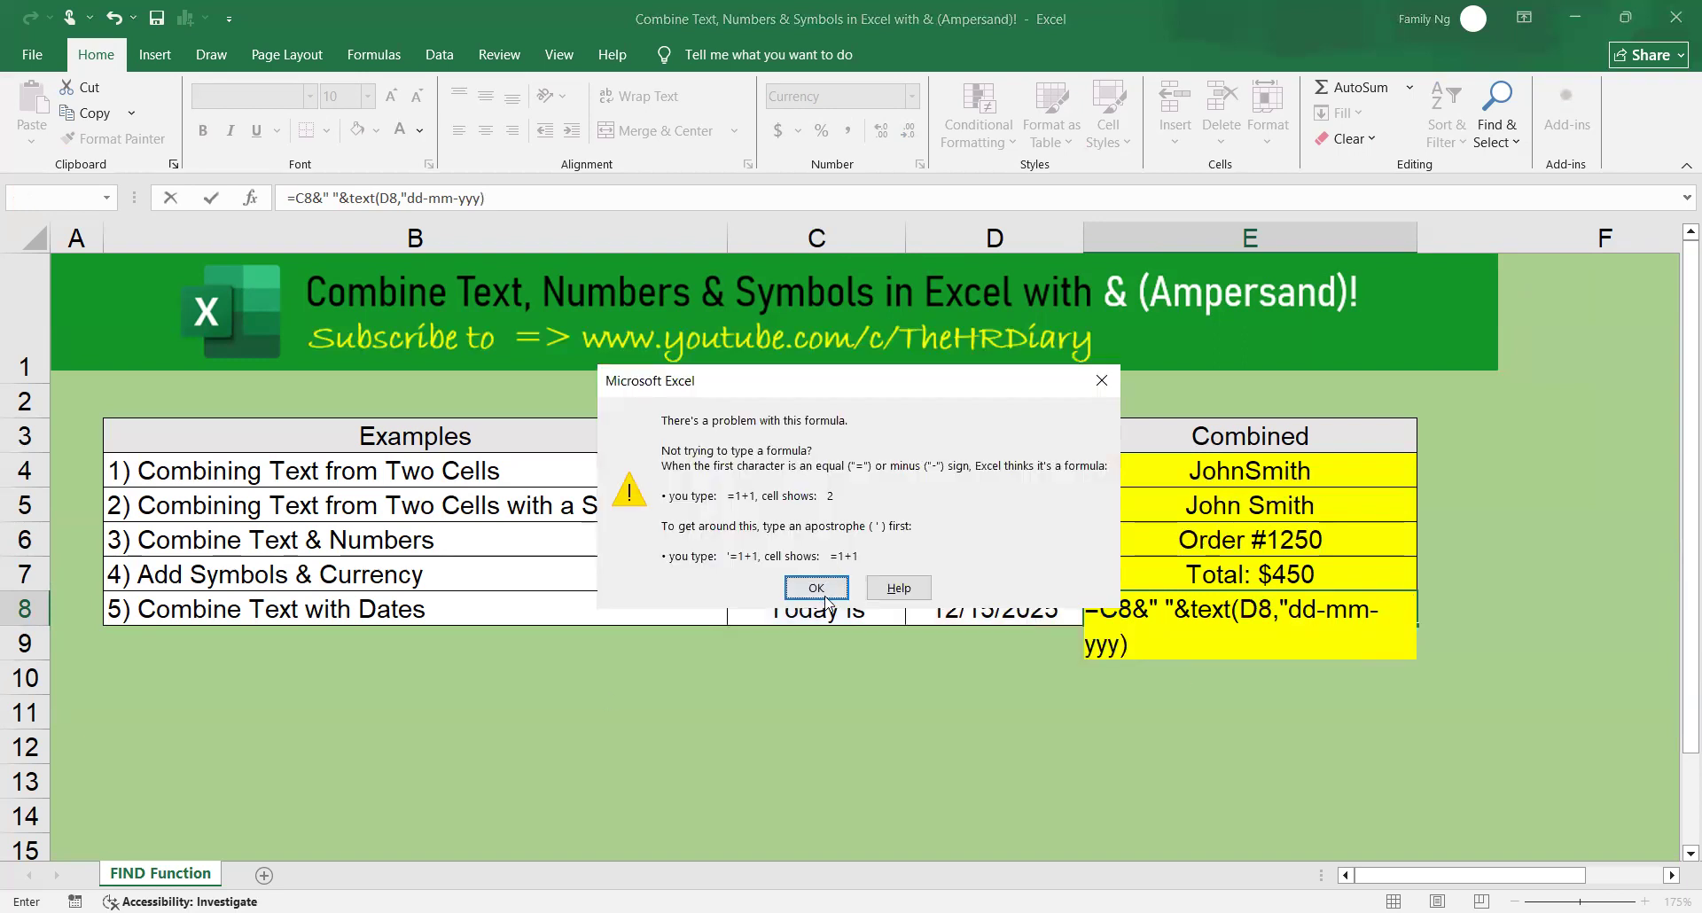
Correct the E8 formula to =C8&" "&TEXT(D8,"dd-mm-yyyy") with a four-digit year and a closing quotation mark.
{"action": "key", "text": "Return"}
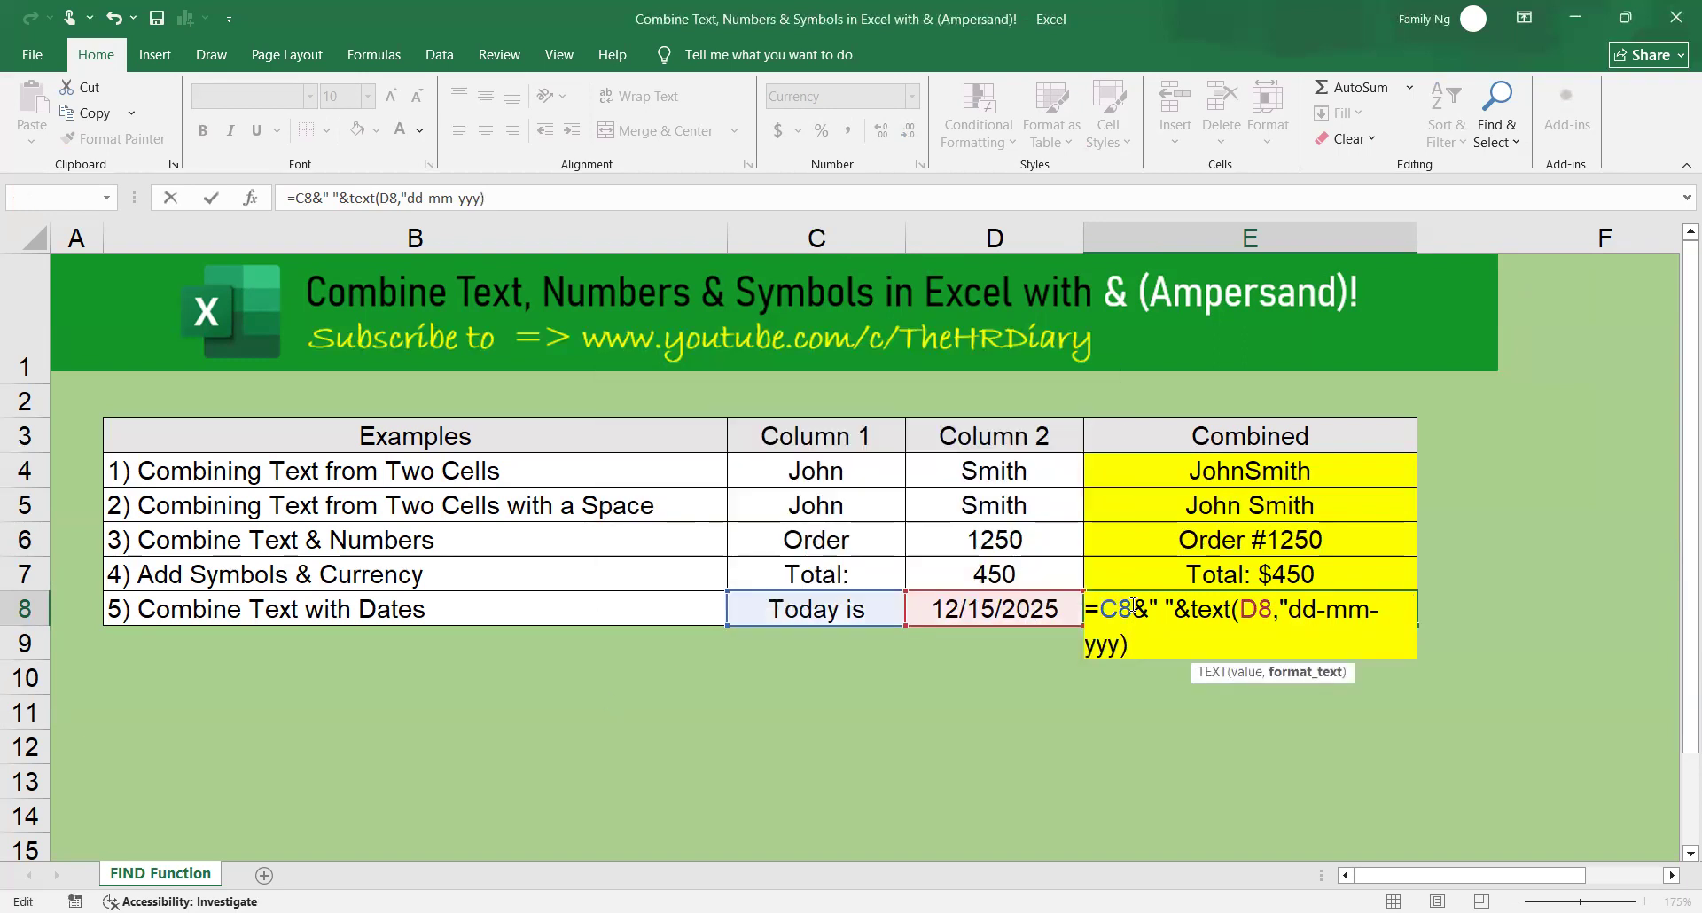
{"action": "type", "text": "y"}
{"action": "key", "text": "Return"}
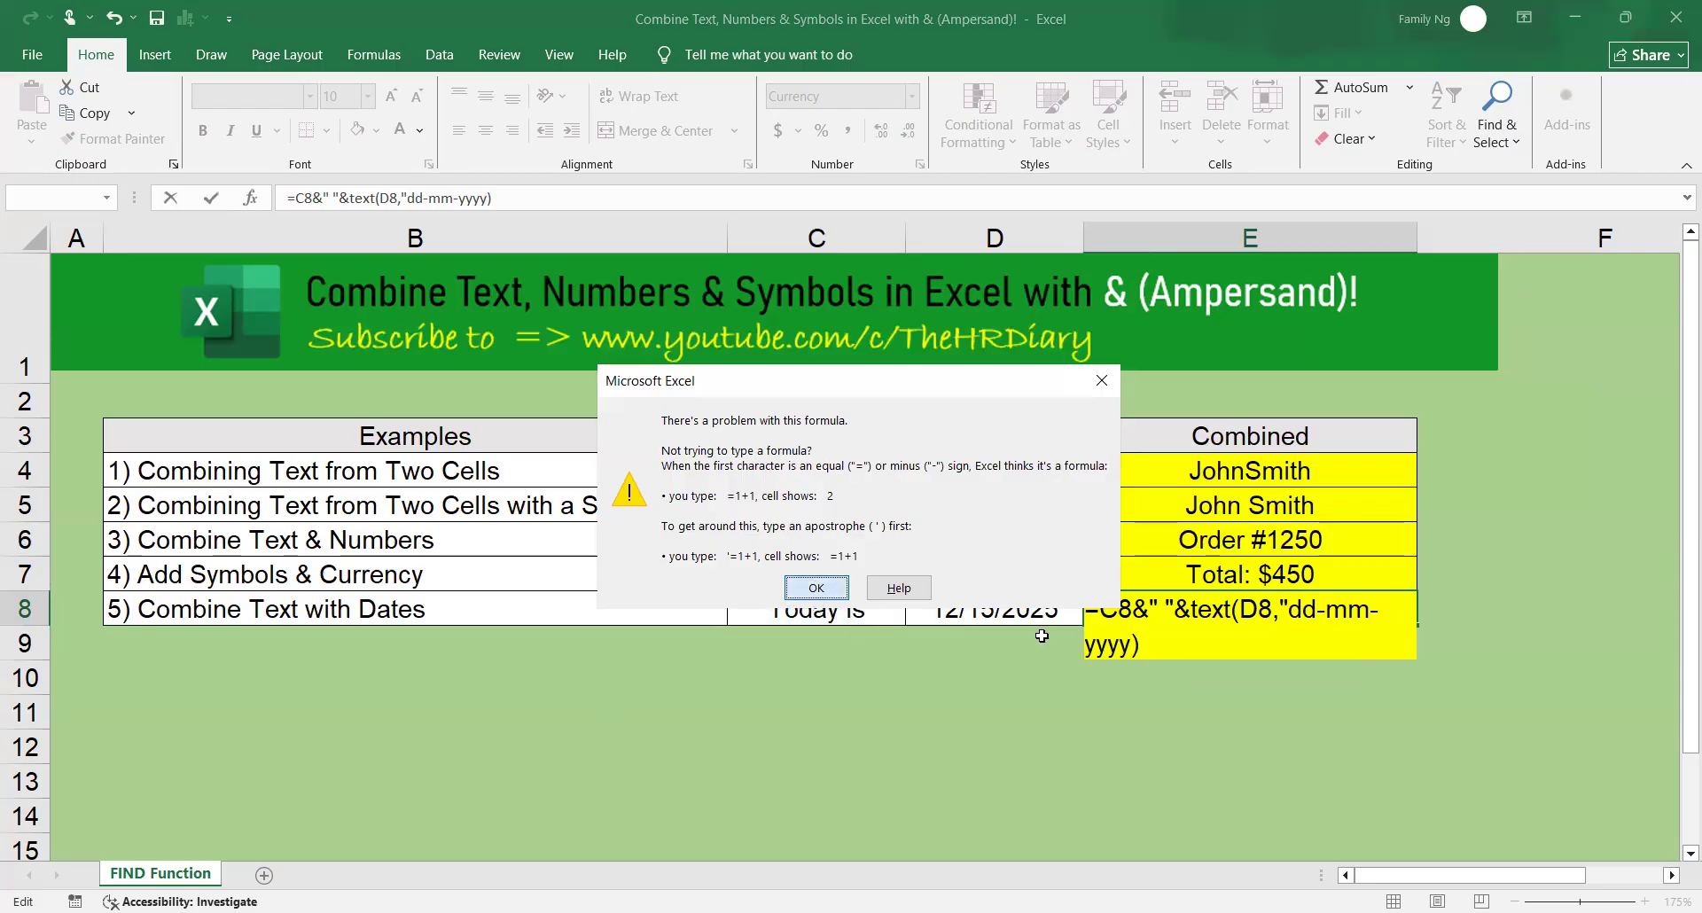
{"action": "left_click", "coordinate": [813, 596]}
{"action": "type", "text": "\""}
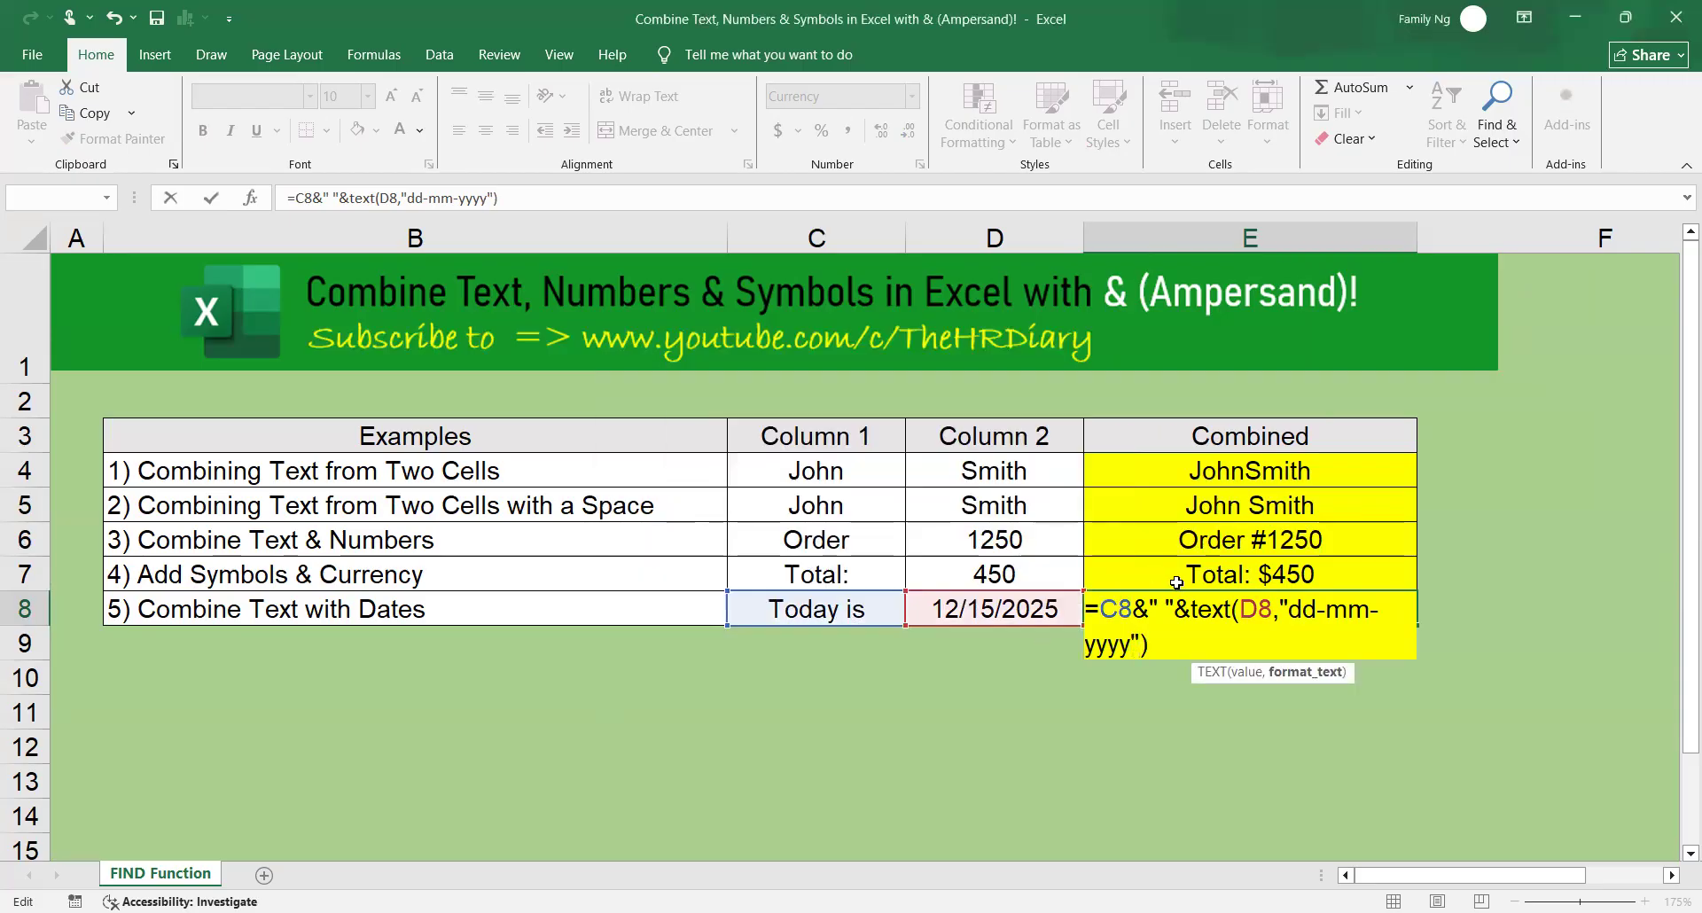
{"action": "key", "text": "Return"}
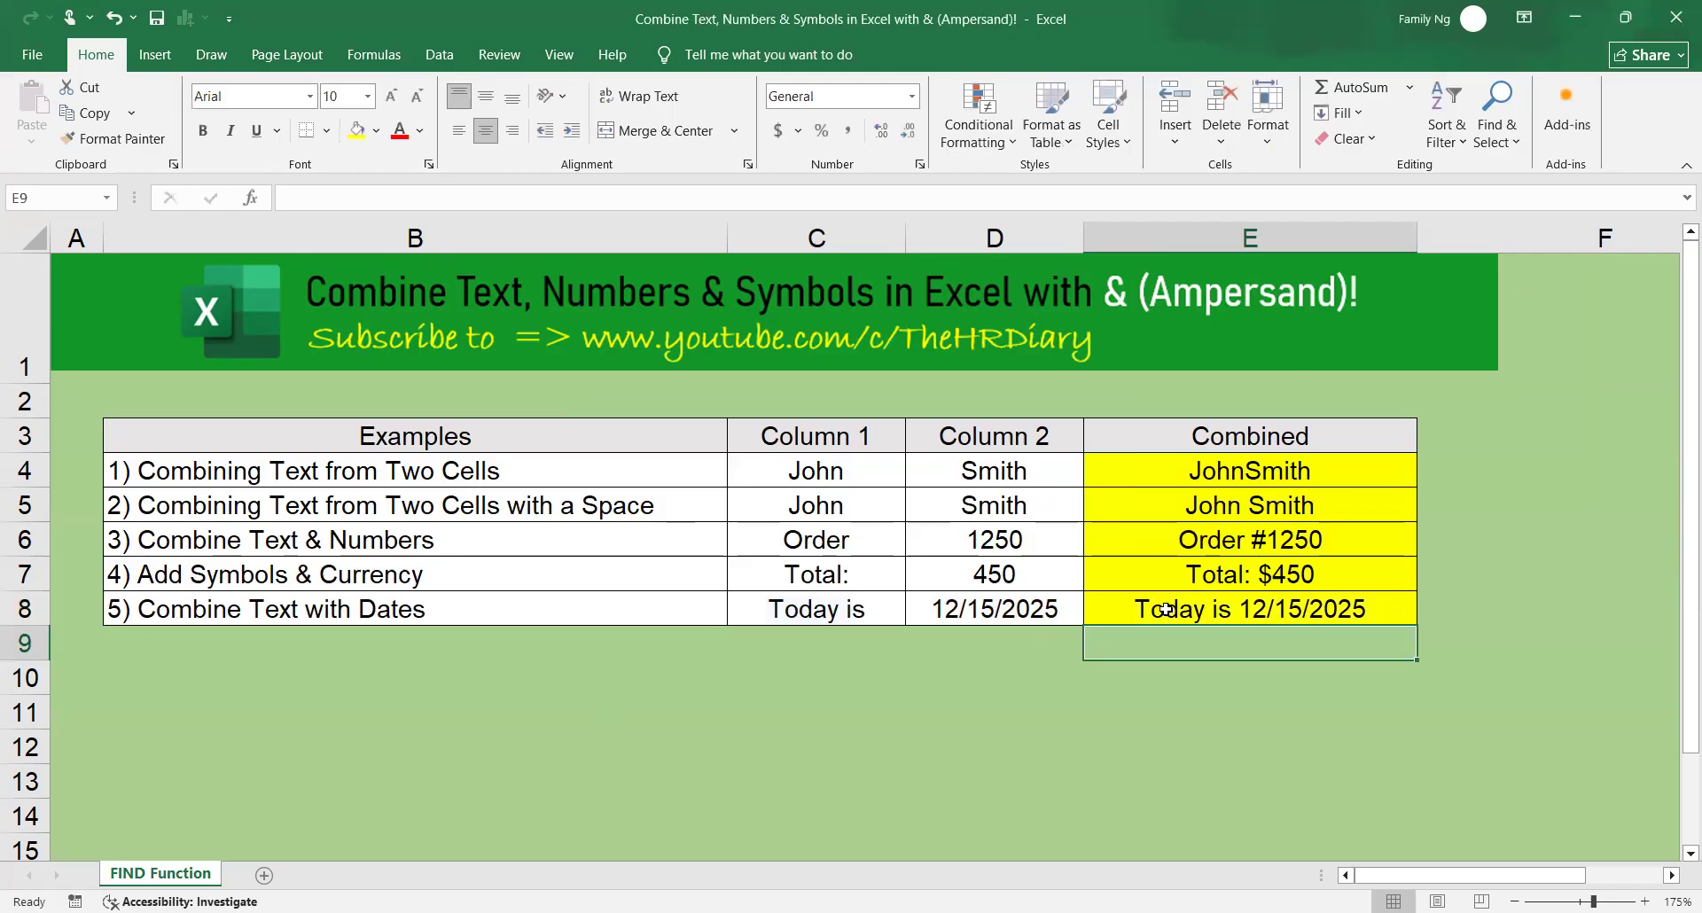
Change the date in cell D8 to 12/10/2025 and check the combined text in E8.
{"action": "left_click", "coordinate": [1164, 608]}
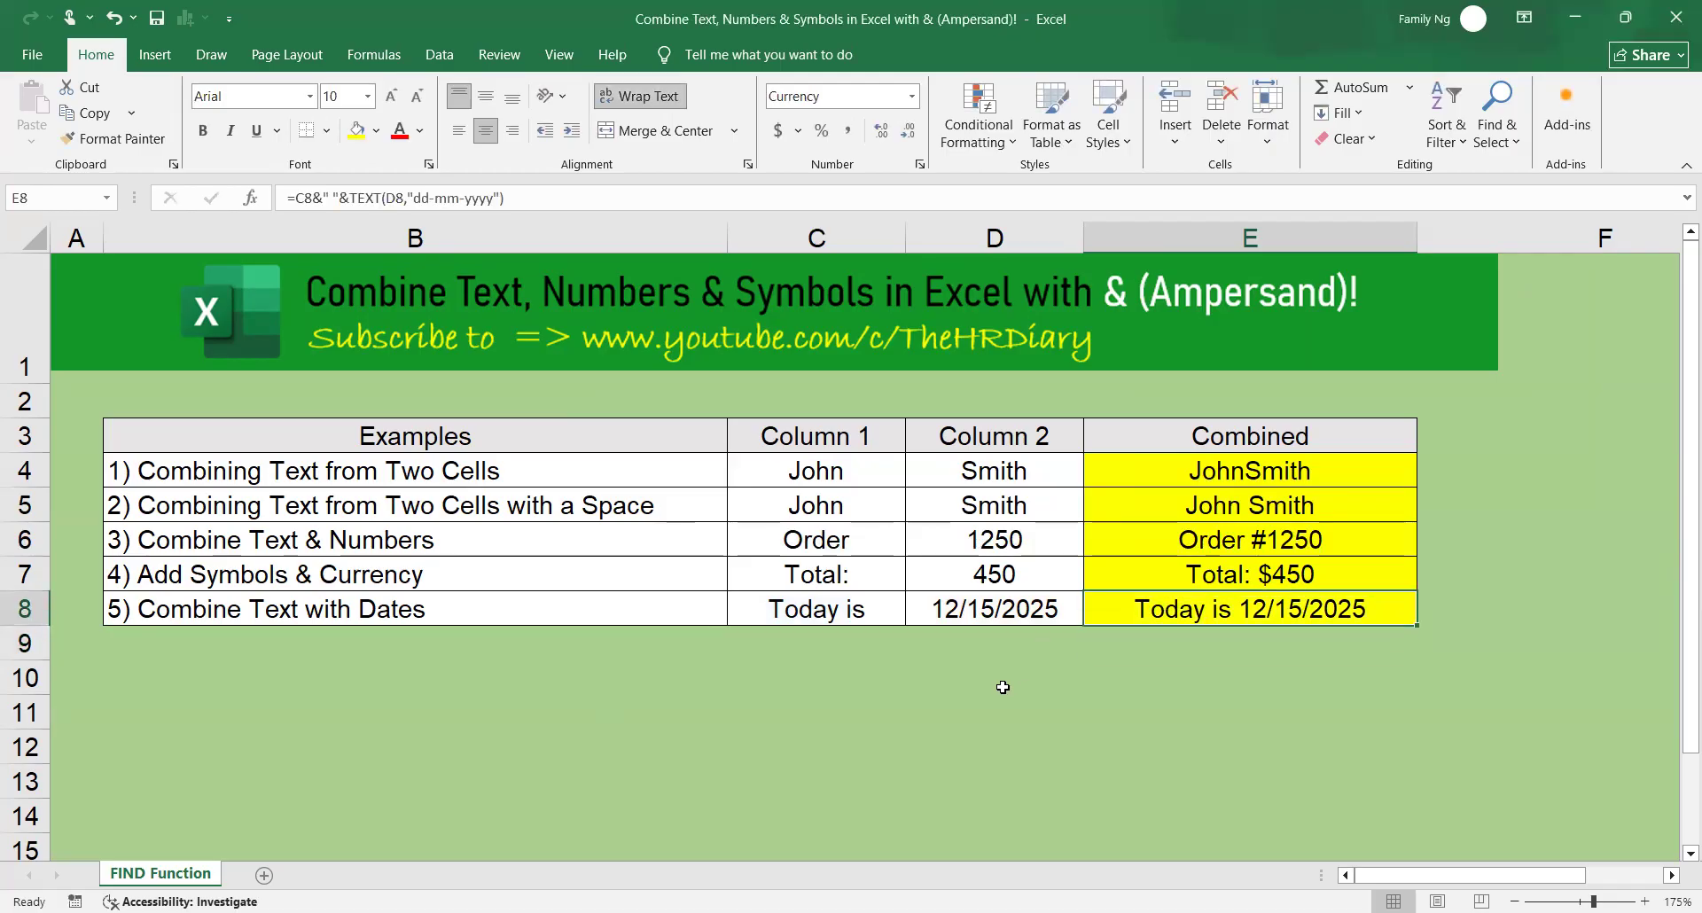
{"action": "double_click", "coordinate": [993, 610]}
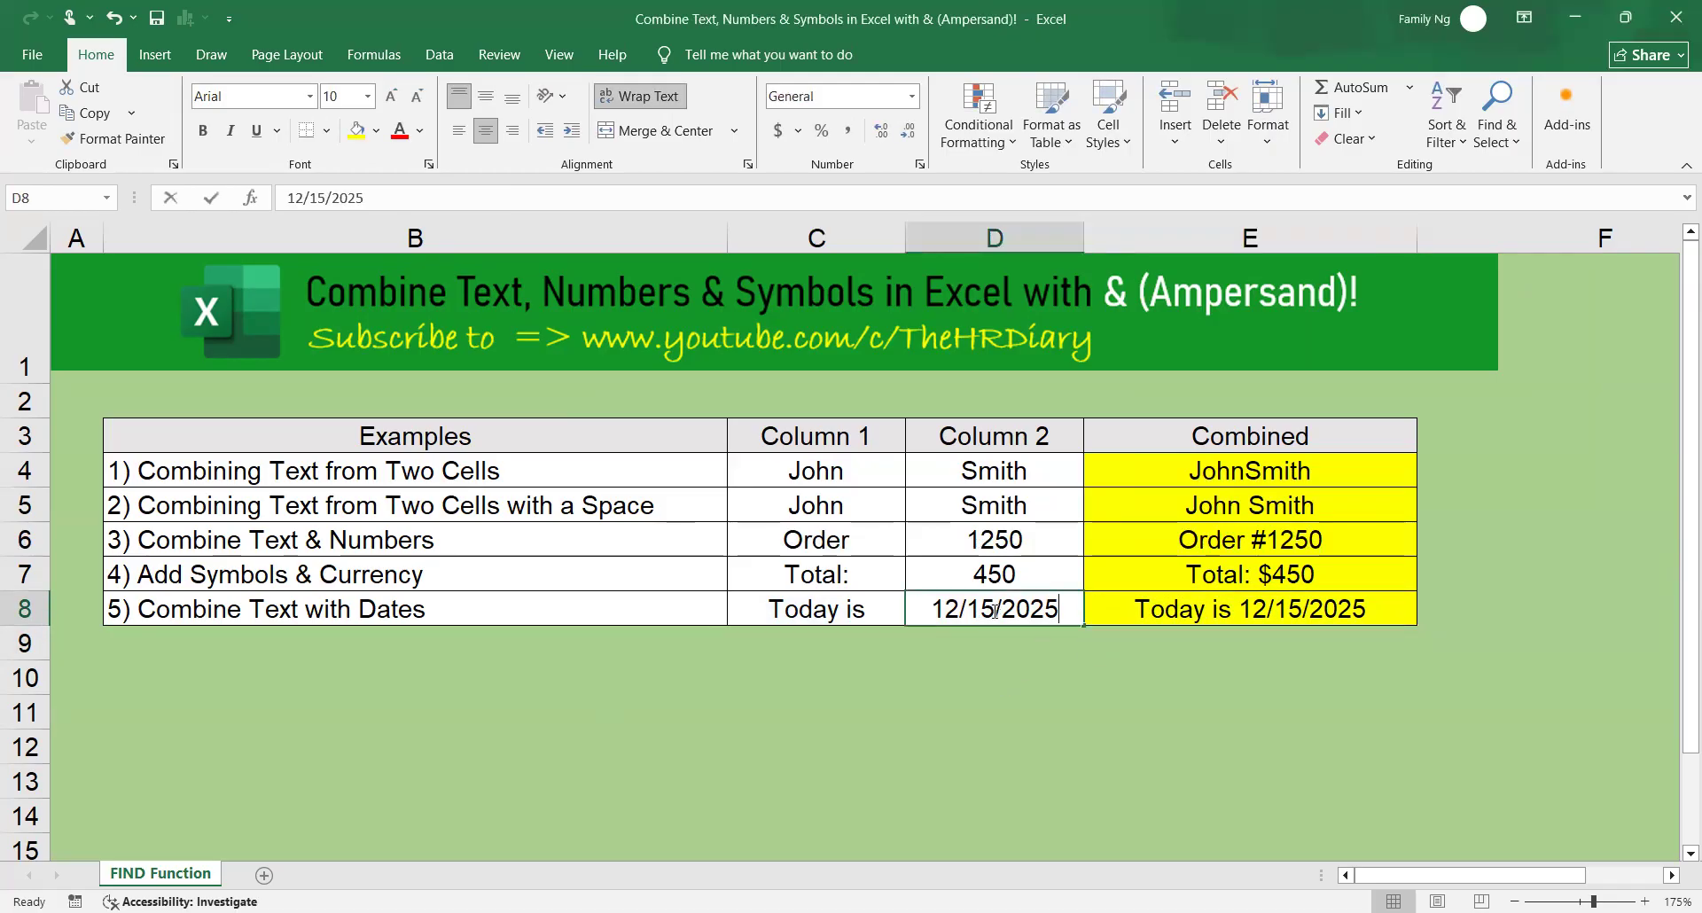
{"action": "left_click_drag", "start_coordinate": [995, 609], "coordinate": [969, 609]}
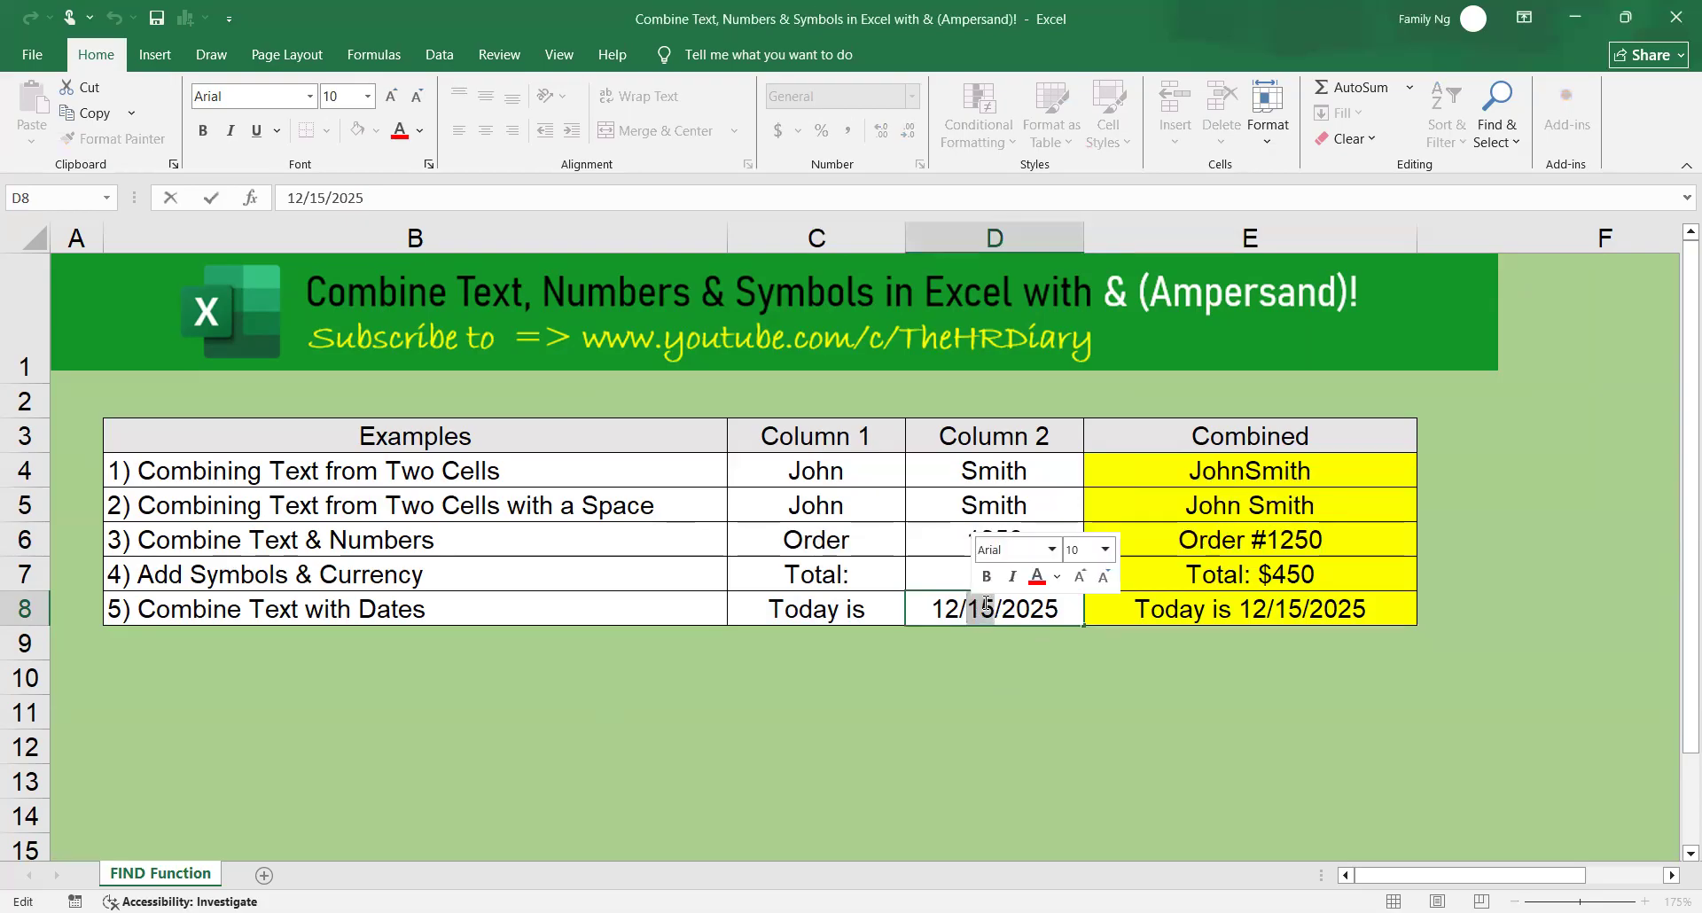
{"action": "type", "text": "10"}
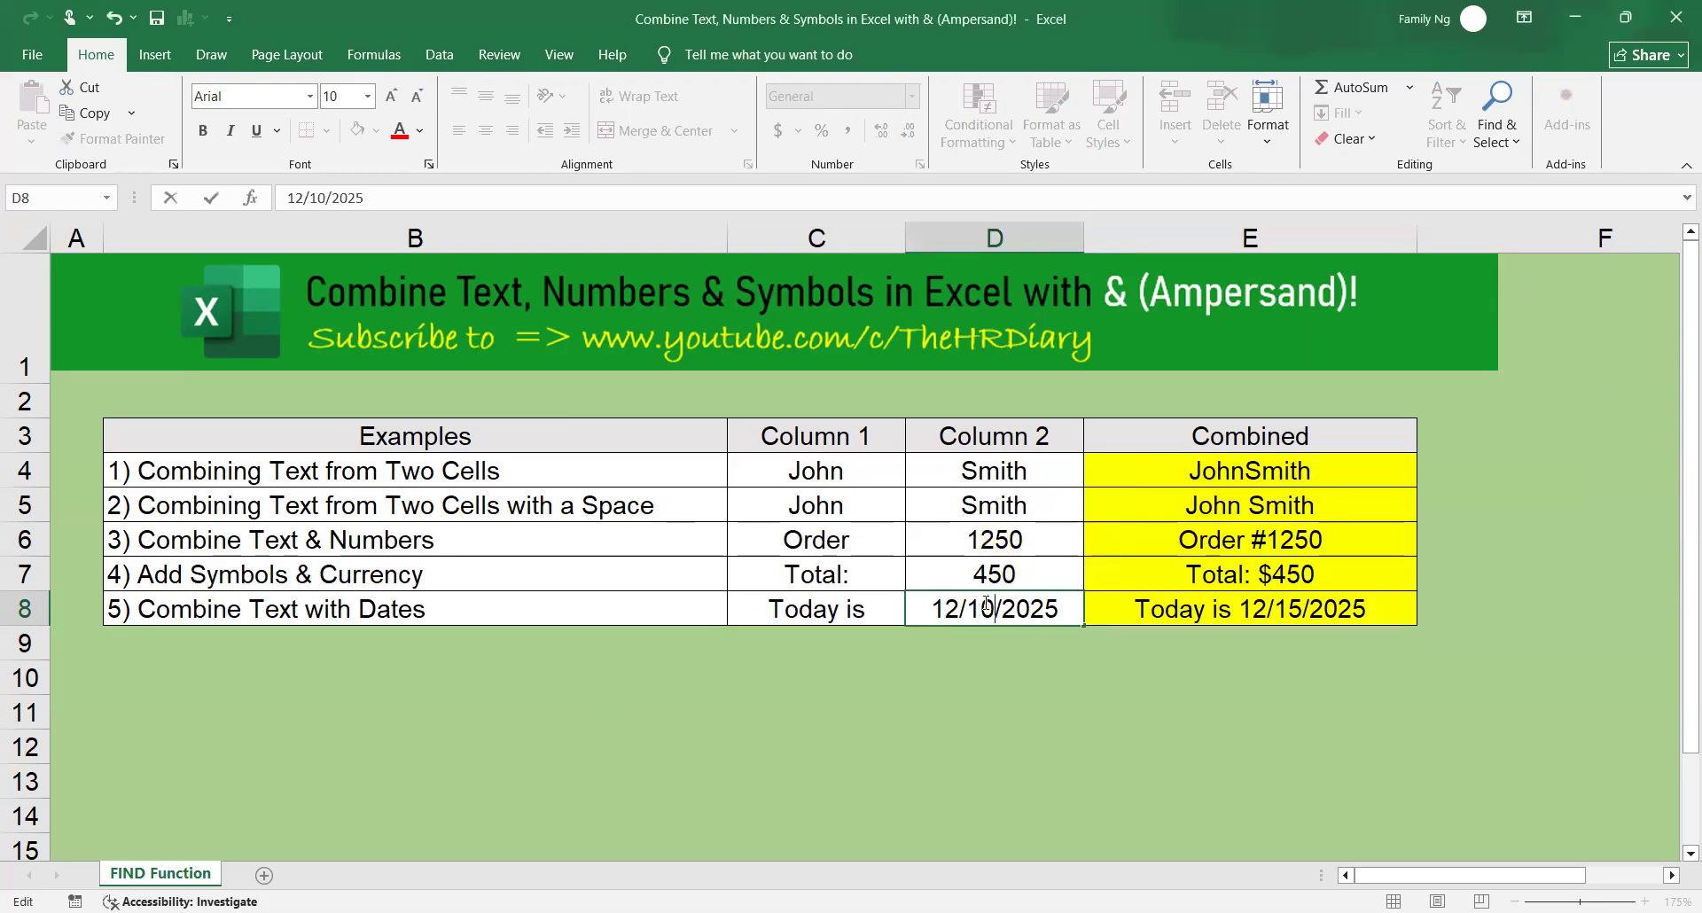
{"action": "key", "text": "Return"}
{"action": "left_click", "coordinate": [1296, 605]}
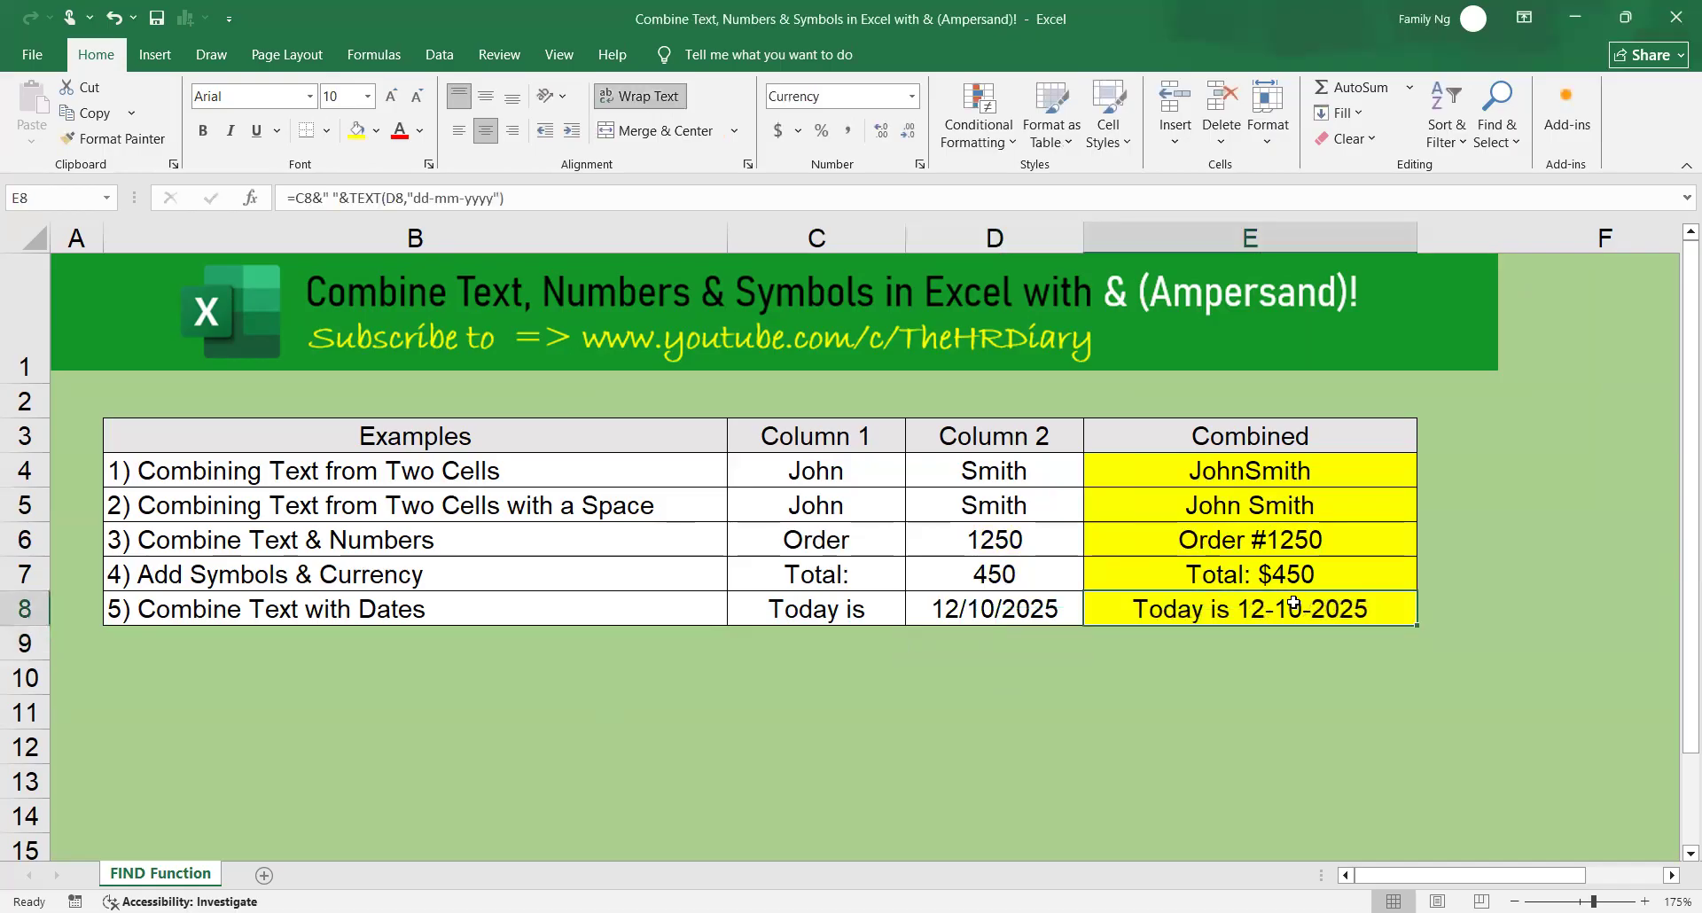
{"action": "left_click", "coordinate": [1333, 684]}
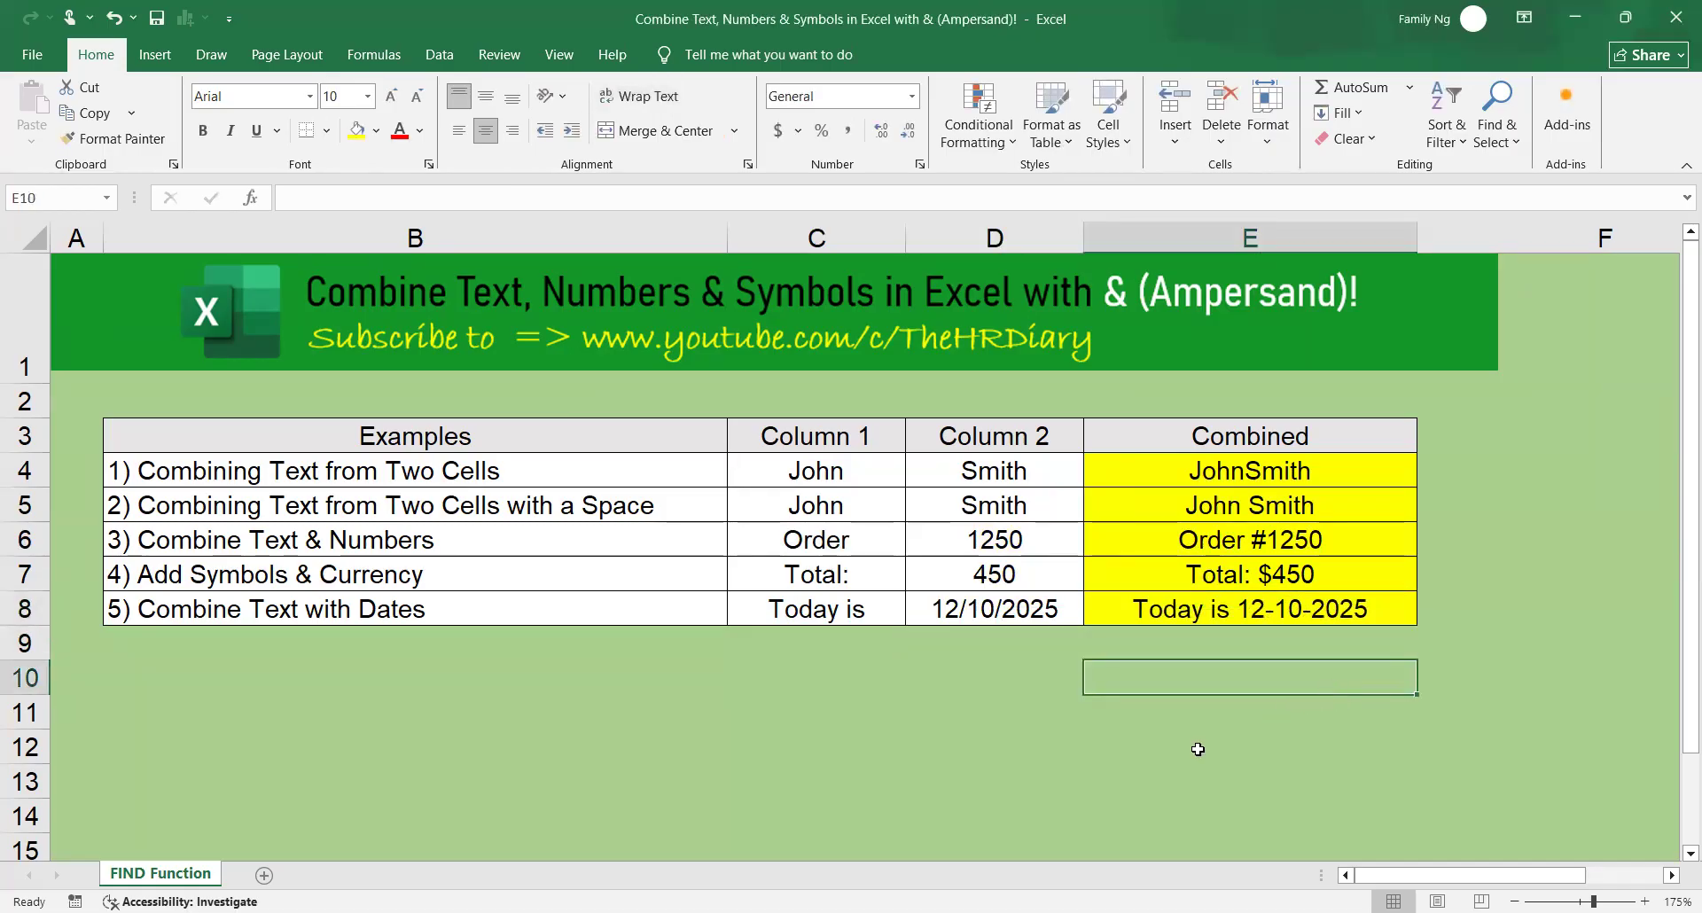
Examine the TEXT function part of the formula in E8 and the quoted space in the formula in E5.
{"action": "left_click", "coordinate": [1245, 609]}
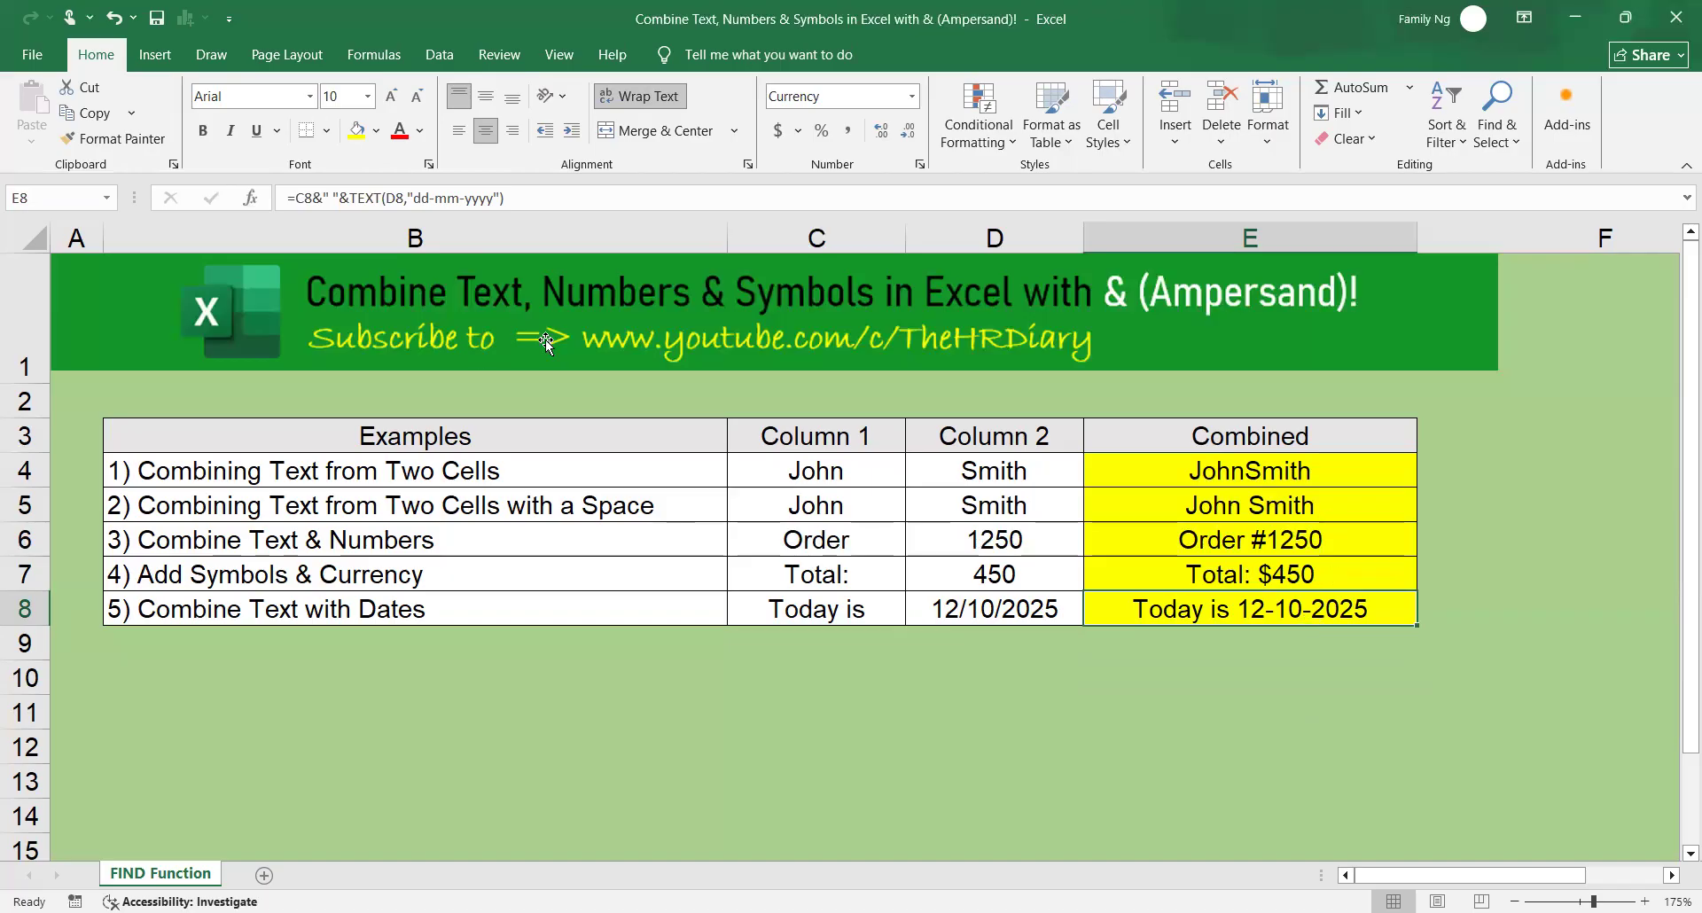
{"action": "left_click", "coordinate": [395, 212]}
{"action": "double_click", "coordinate": [372, 213]}
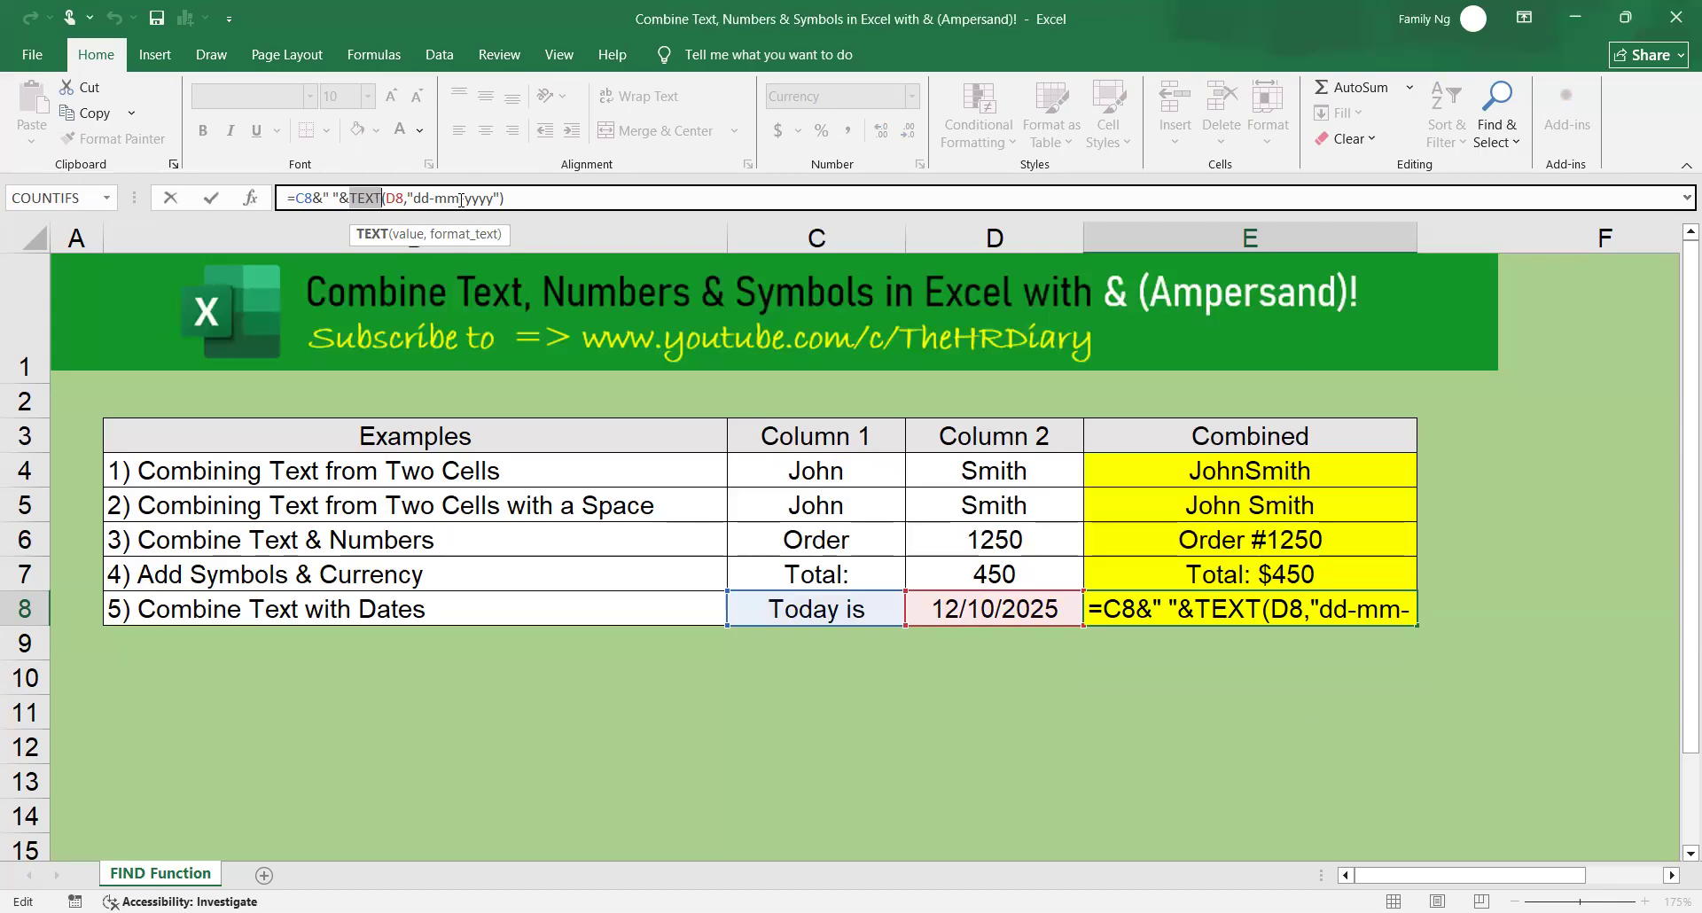
{"action": "key", "text": "ctrl+Return"}
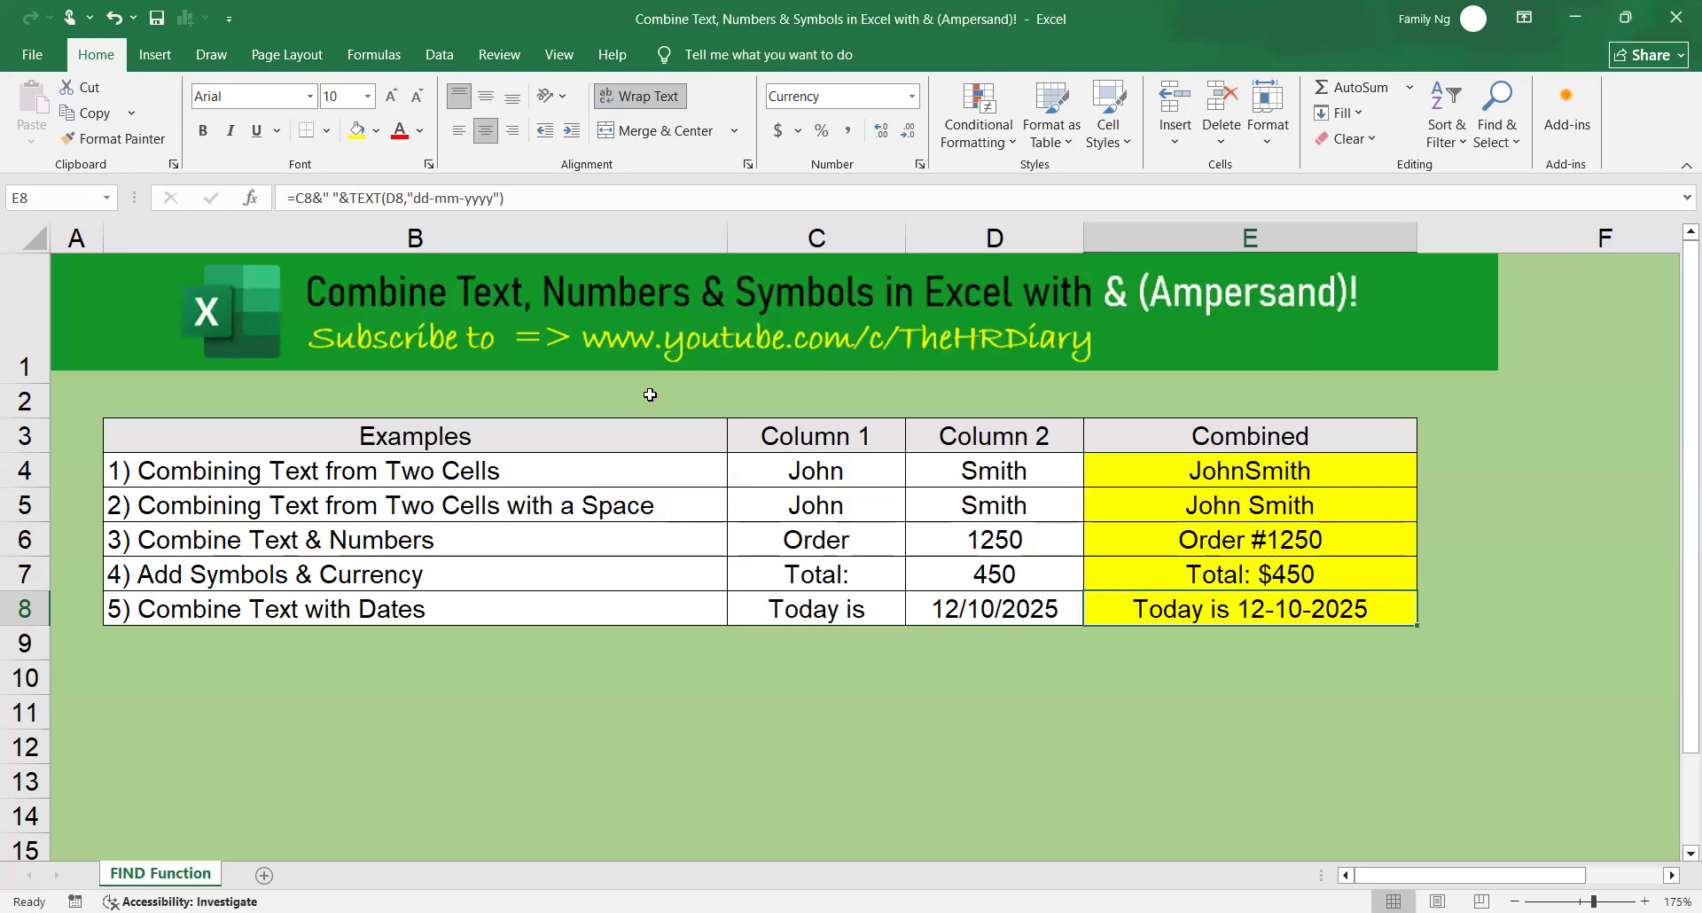
{"action": "left_click", "coordinate": [1312, 572]}
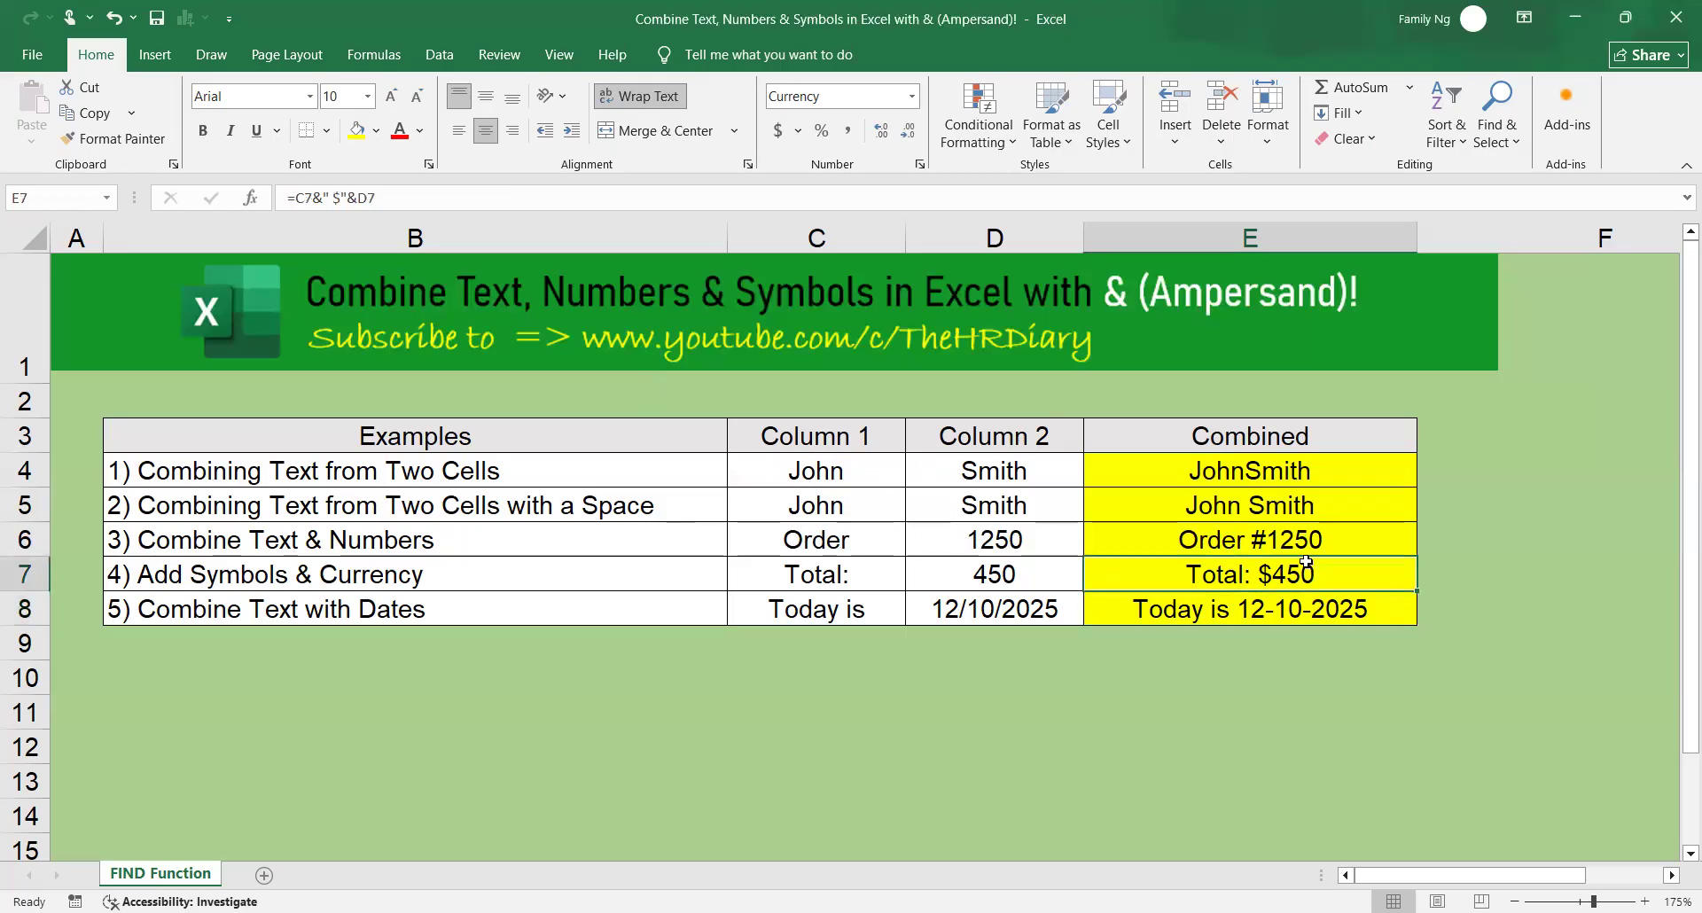
{"action": "left_click", "coordinate": [1316, 505]}
{"action": "left_click_drag", "start_coordinate": [340, 194], "coordinate": [325, 194]}
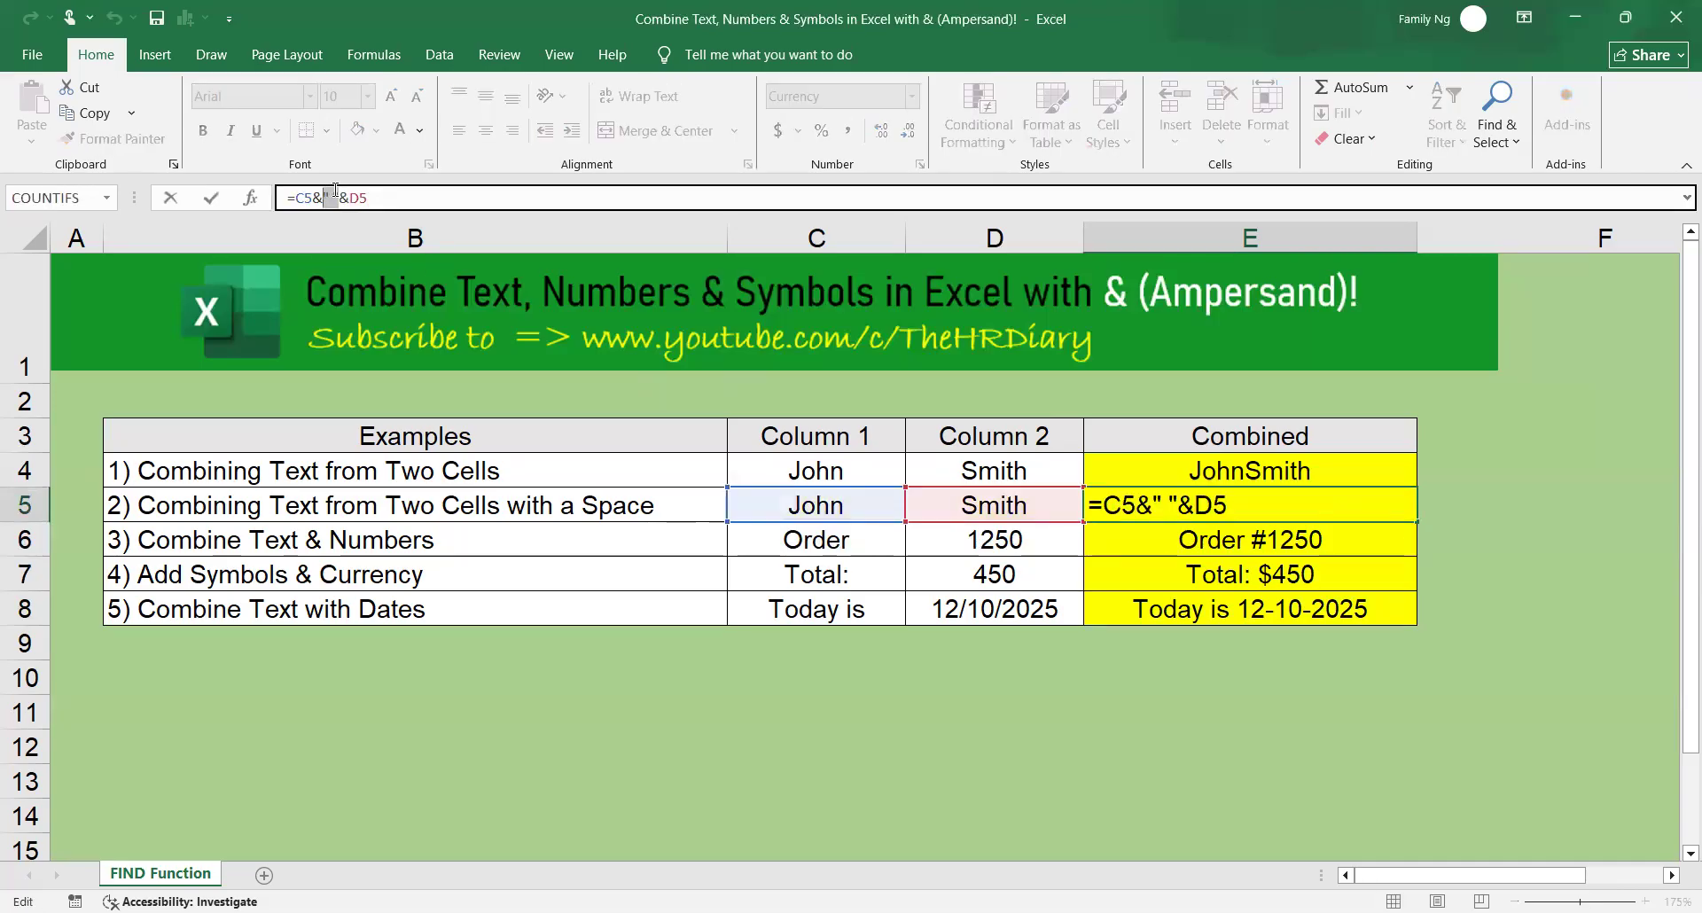
{"action": "key", "text": "Return"}
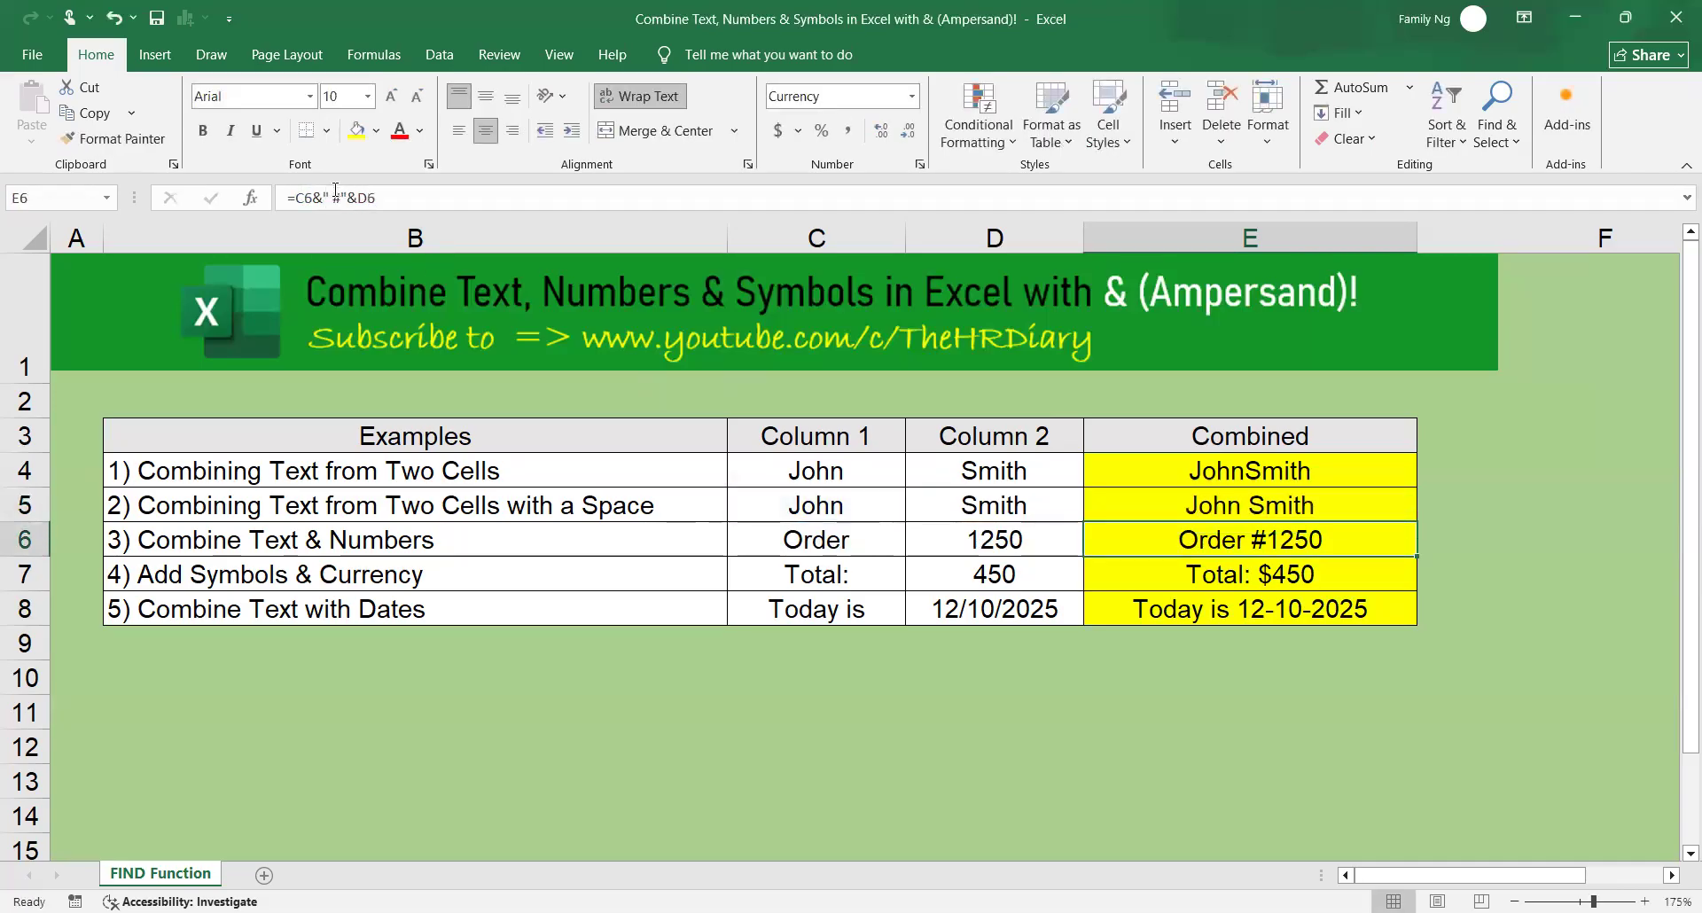
{"action": "left_click", "coordinate": [1161, 613]}
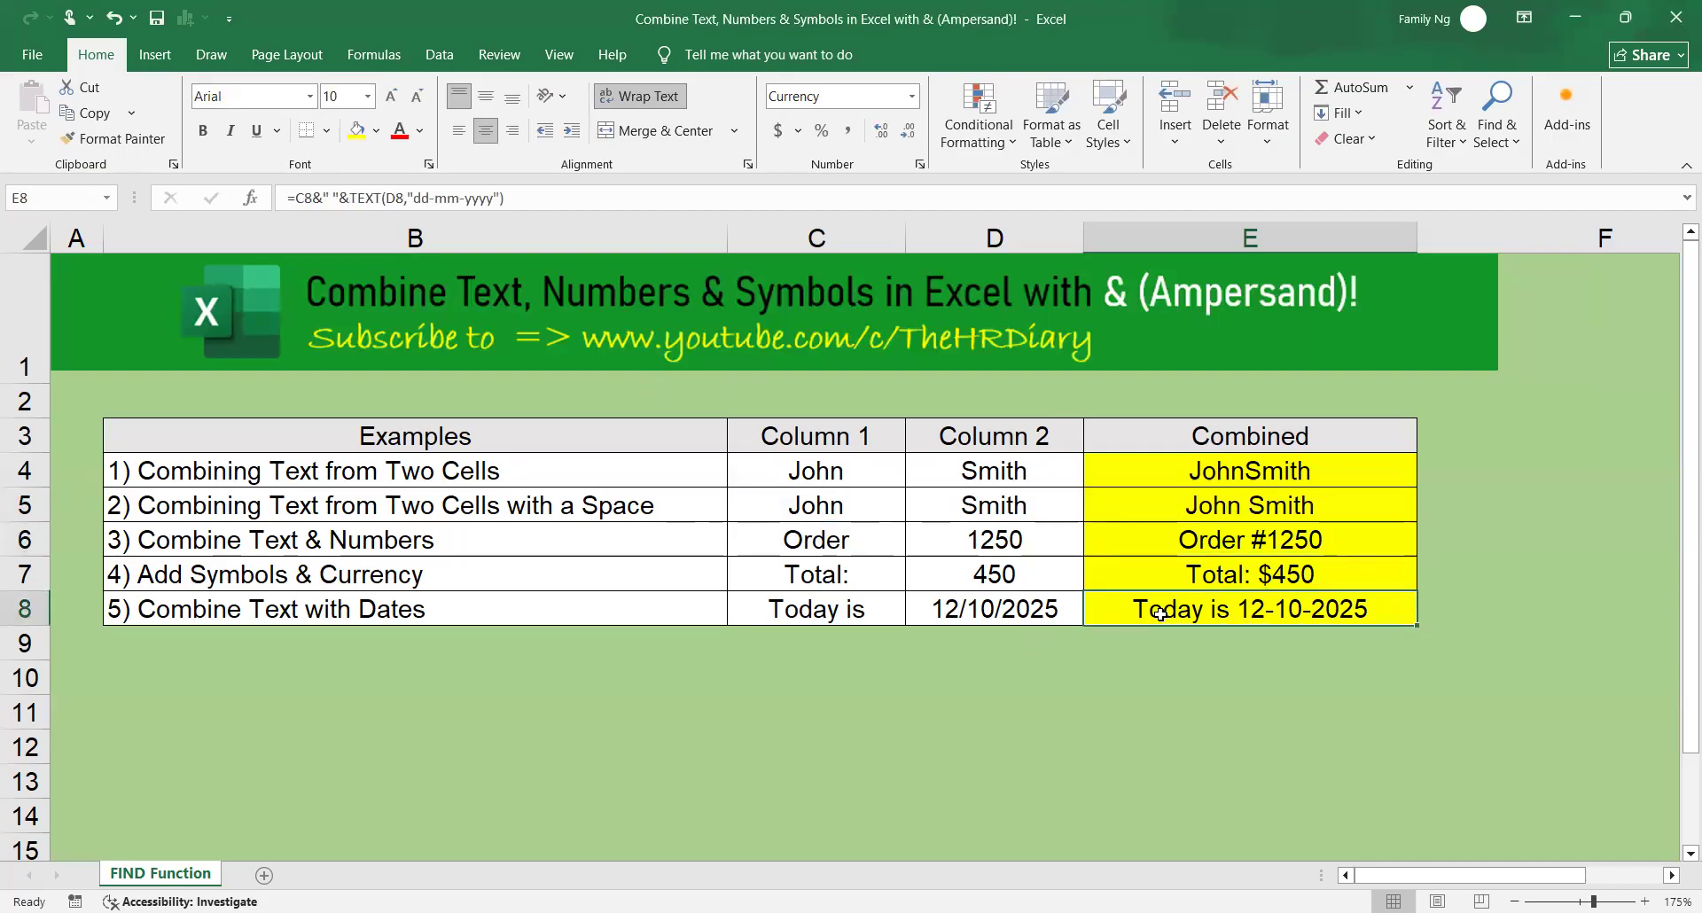
{"action": "left_click", "coordinate": [350, 196]}
{"action": "left_click_drag", "start_coordinate": [350, 197], "coordinate": [582, 206]}
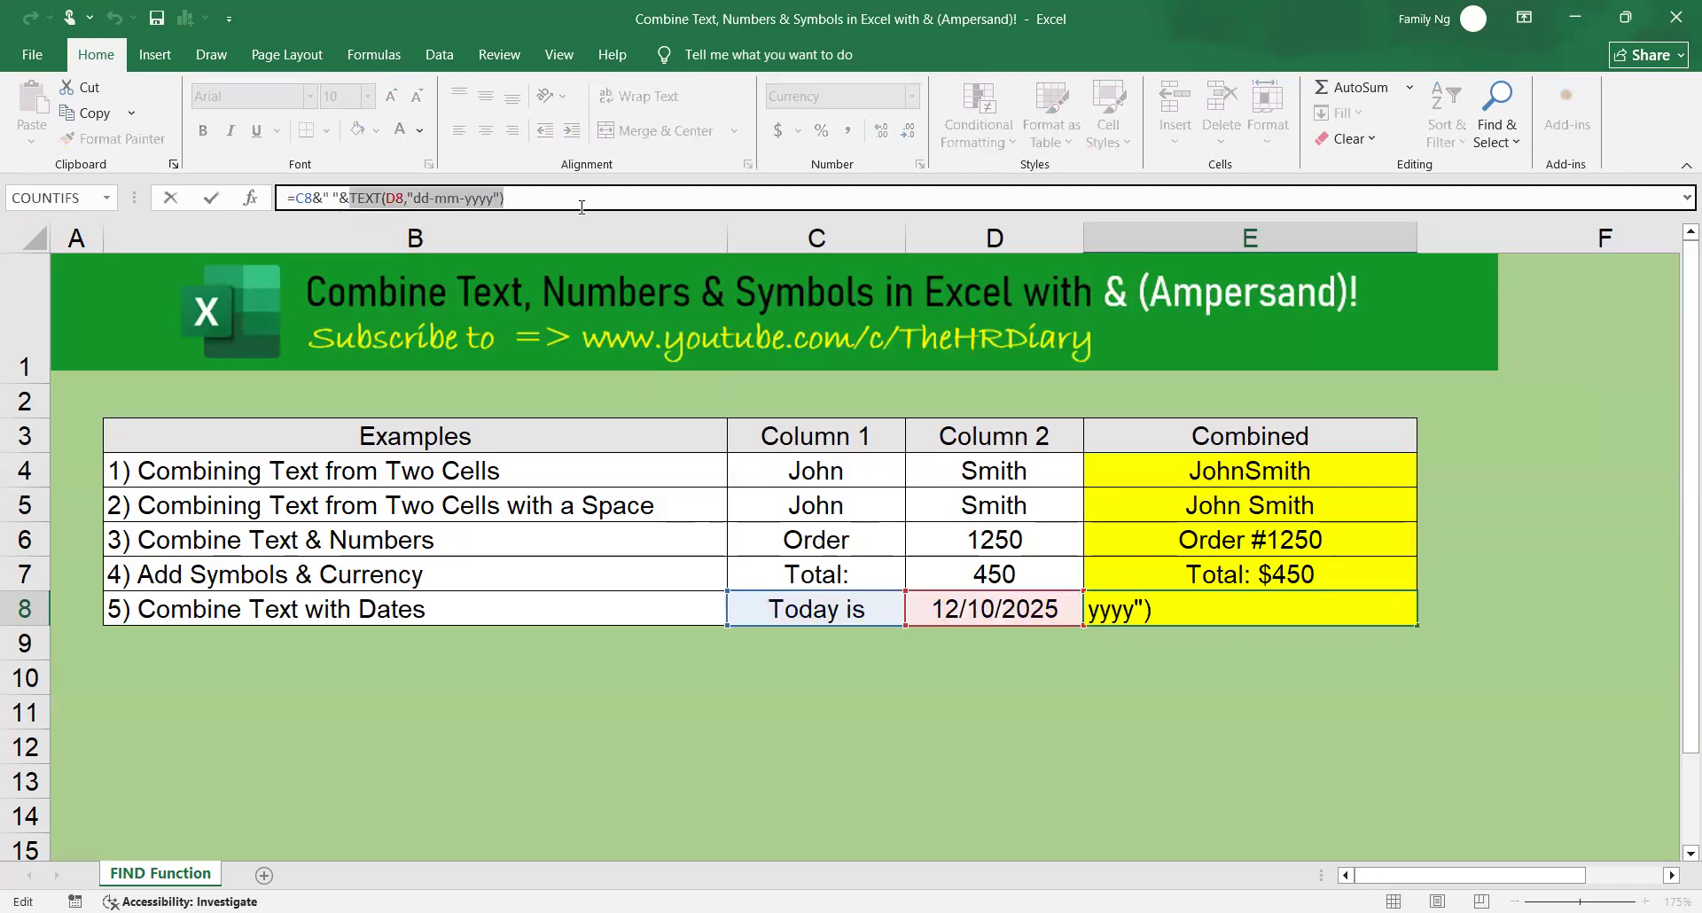
{"action": "key", "text": "Return"}
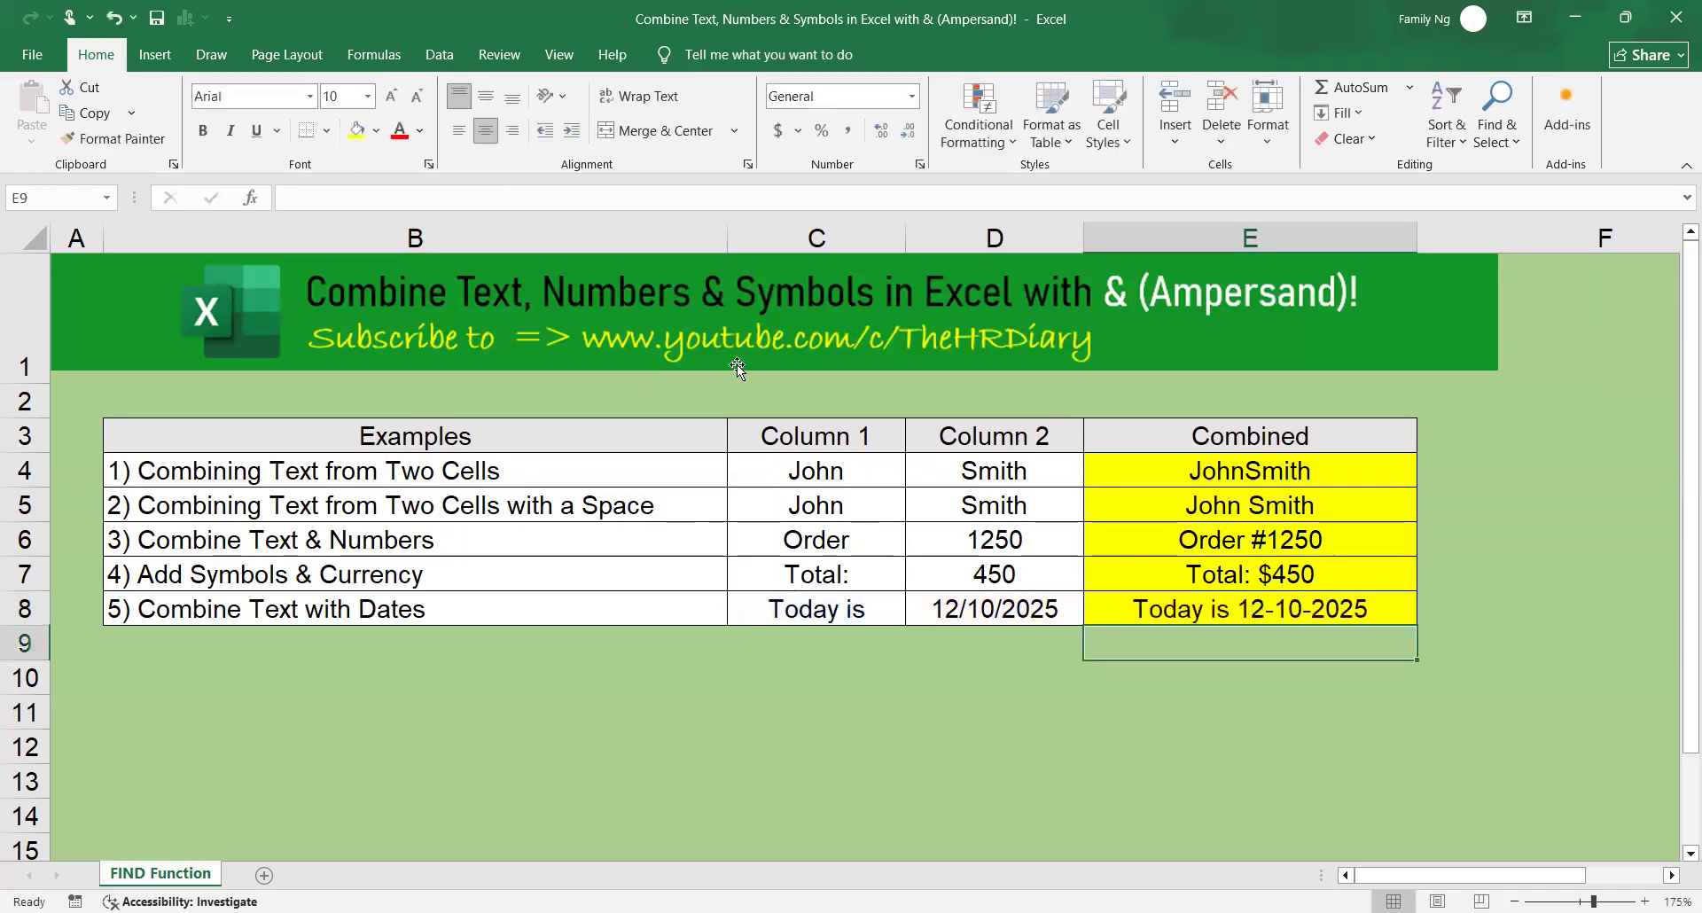